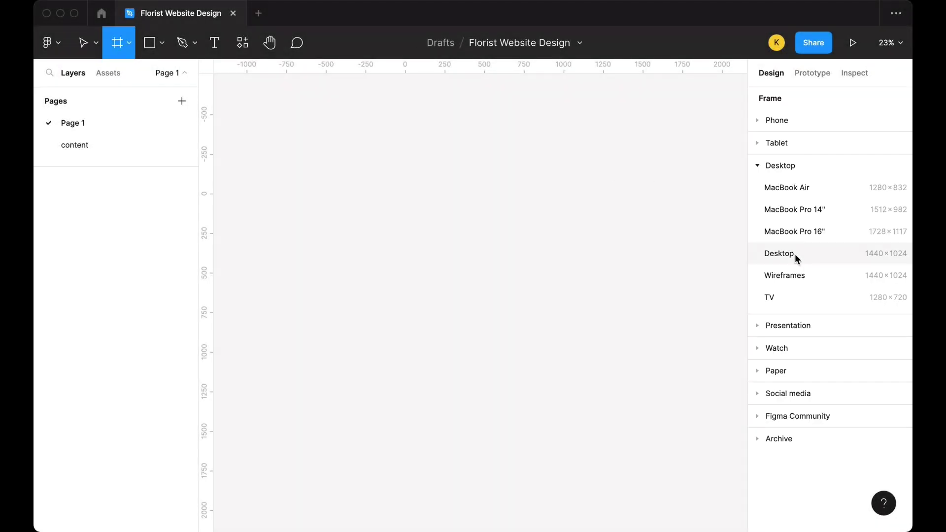
- Draw a hero rectangle in the desktop frame and stretch it to 1440×813 across the top
click(794, 253)
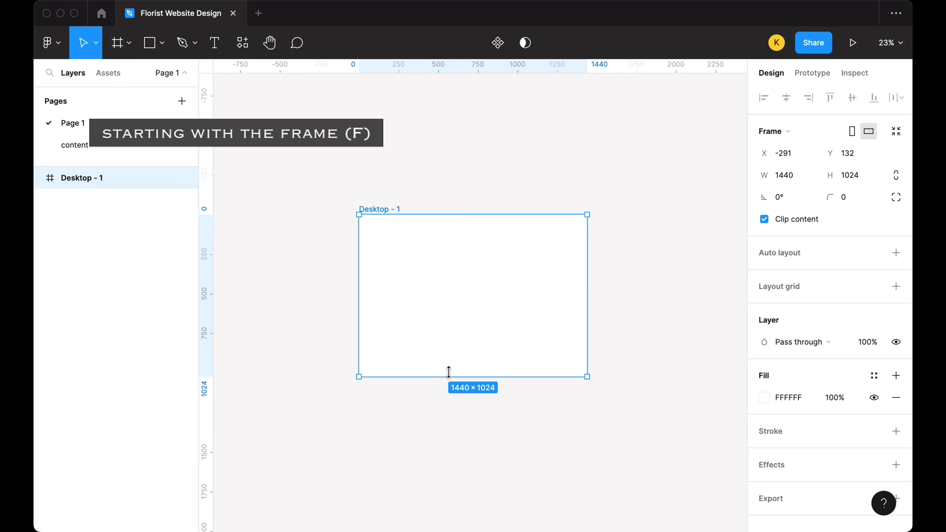
key(r)
drag(392, 280, 554, 358)
click(784, 153)
text(1170)
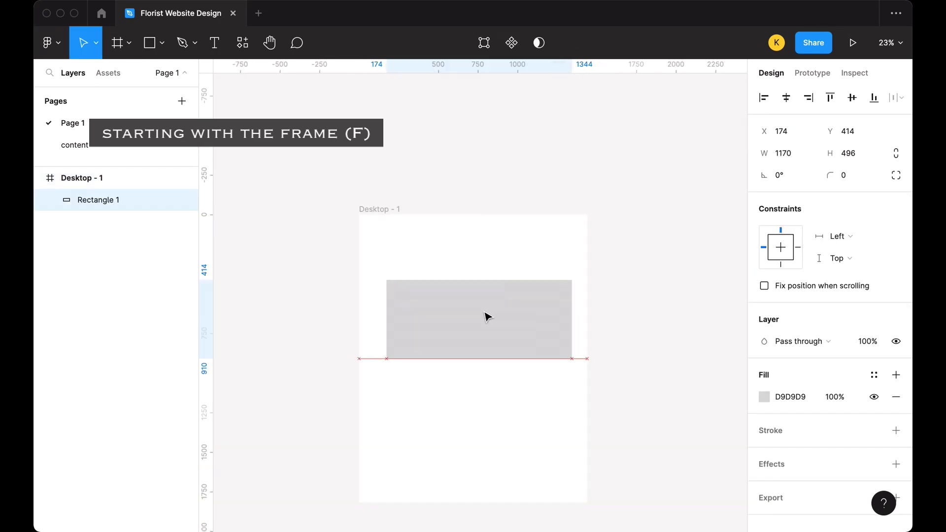
drag(486, 316, 473, 315)
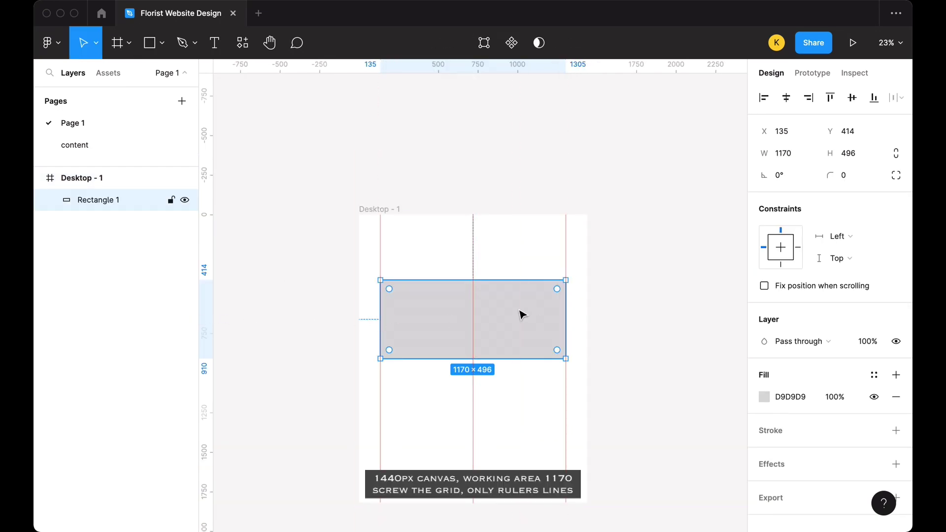
drag(587, 290, 584, 343)
click(590, 280)
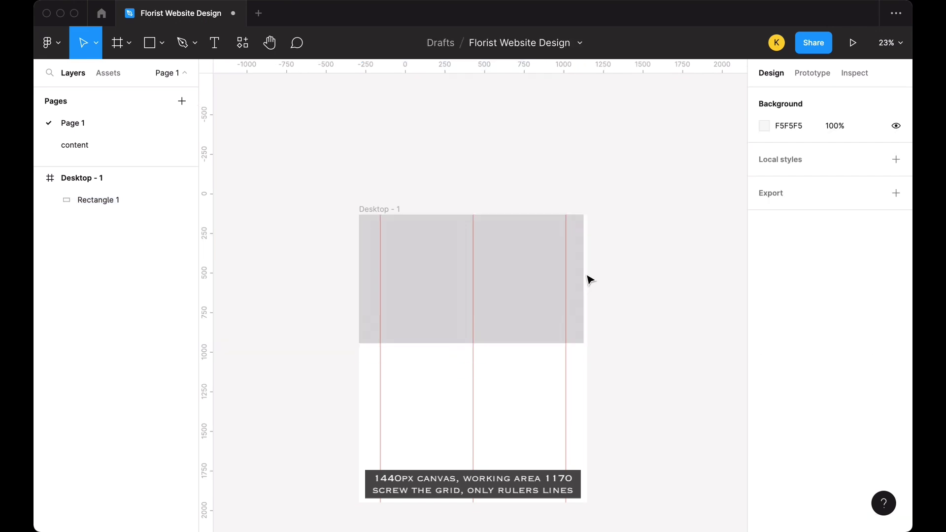
- Lengthen the desktop frame and launch the Unsplash plugin from the hero rectangle
click(389, 207)
scroll(388, 204, down, 3)
click(500, 319)
scroll(509, 285, up, 5)
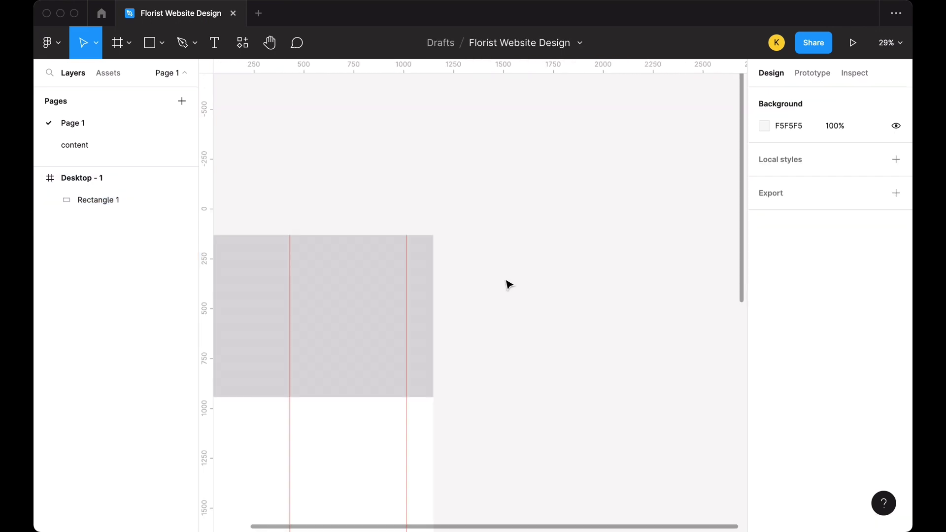
scroll(509, 284, left, 3)
right_click(509, 285)
click(400, 25)
- Search Unsplash for 'flowers' and fill the hero with the pink flower-basket photo
text(flowers)
key(Return)
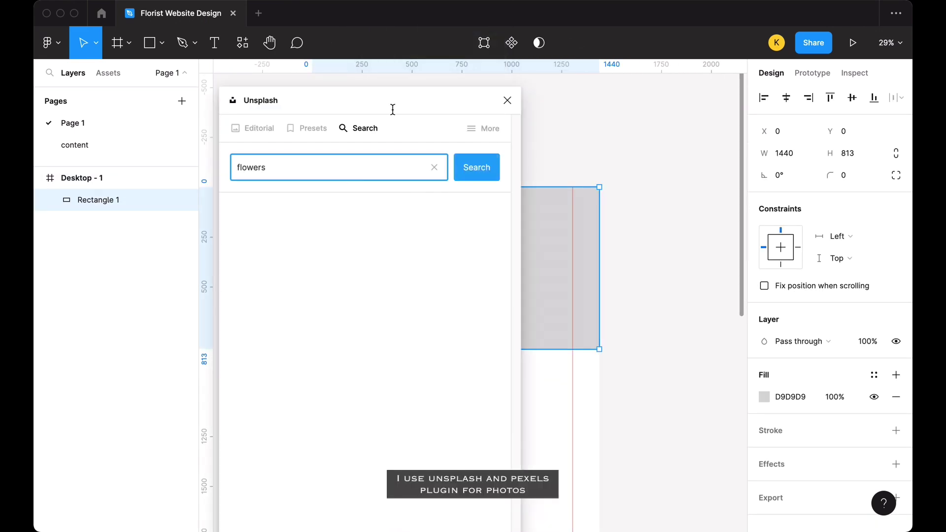
drag(392, 109, 247, 97)
scroll(226, 355, down, 5)
scroll(225, 354, down, 5)
scroll(218, 367, down, 5)
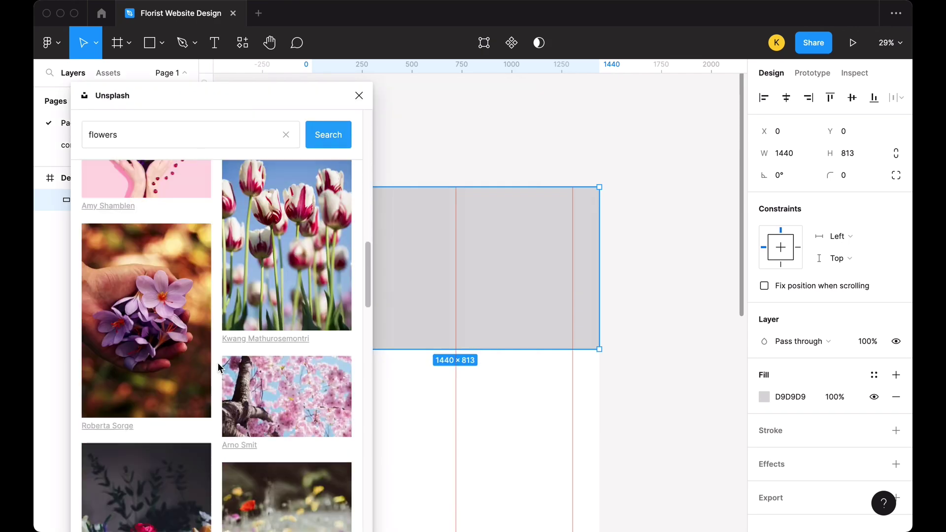
scroll(219, 367, down, 5)
scroll(220, 350, down, 5)
scroll(220, 350, down, 3)
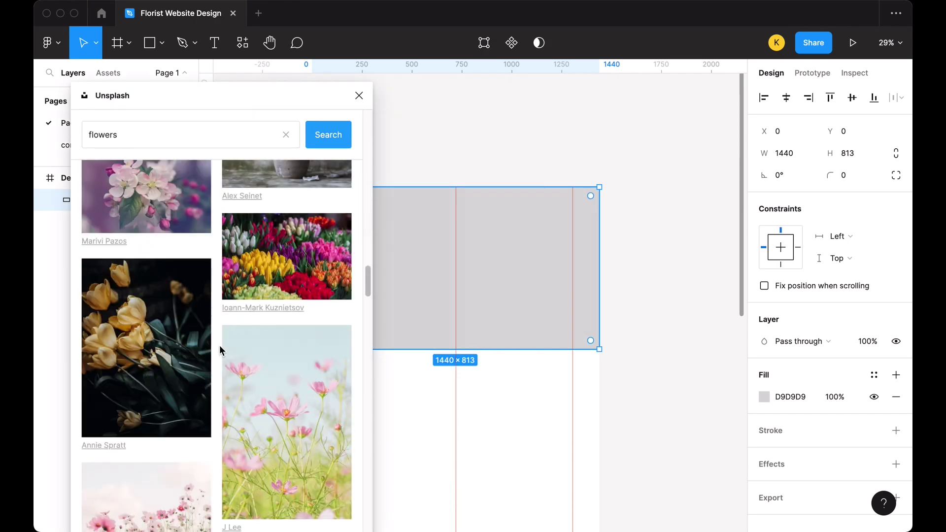
scroll(439, 295, left, 3)
scroll(207, 319, down, 5)
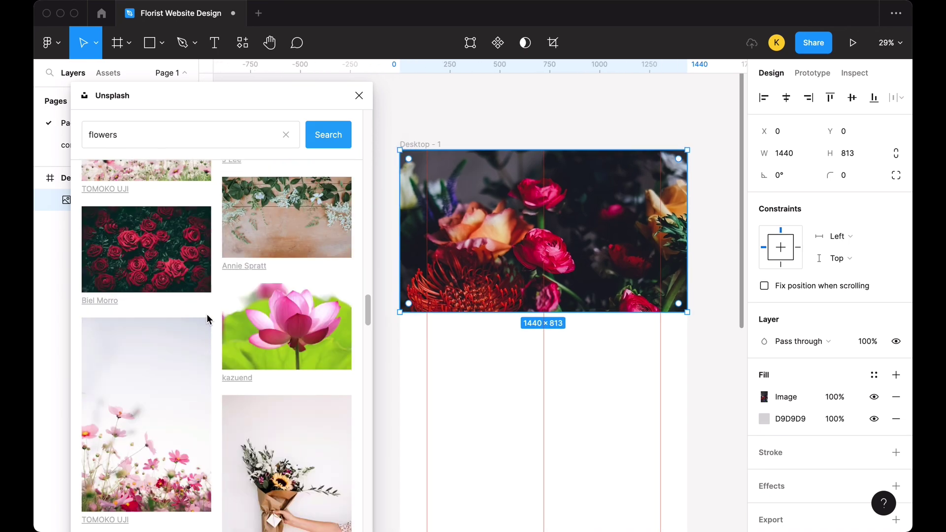
scroll(207, 319, down, 5)
click(211, 389)
scroll(222, 389, down, 2)
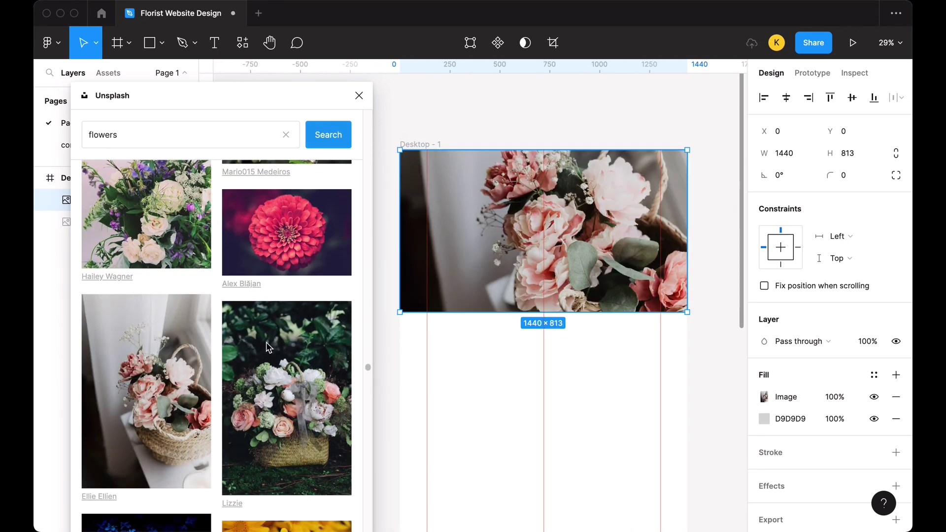
- Darken the hero photo by lowering Exposure in its image fill settings
click(764, 396)
drag(698, 368, 689, 370)
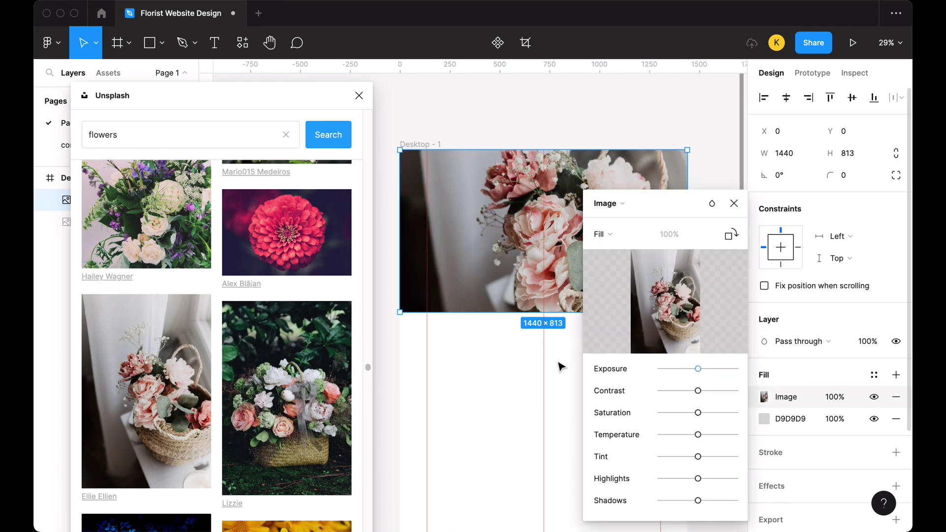
key(Escape)
scroll(195, 301, down, 5)
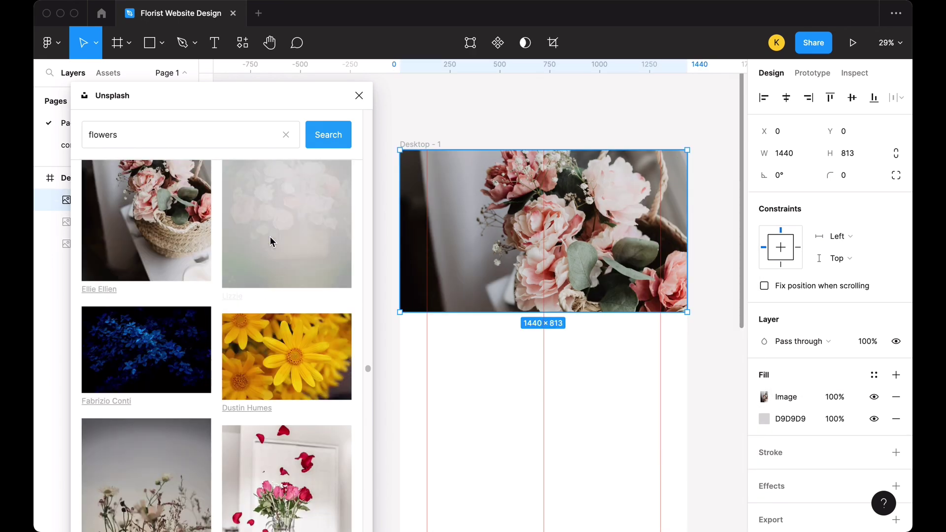
scroll(195, 301, down, 5)
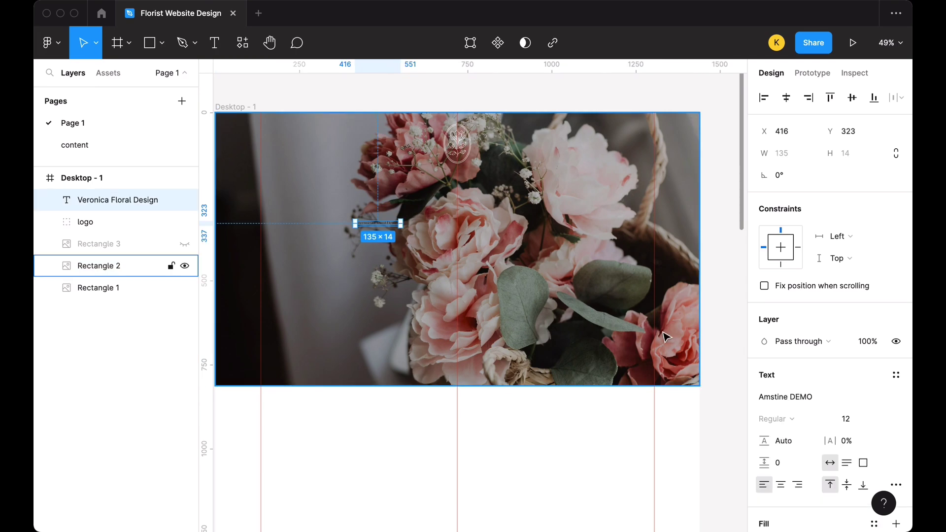
- Set the Veronica Floral Design title's font size to 70
click(846, 420)
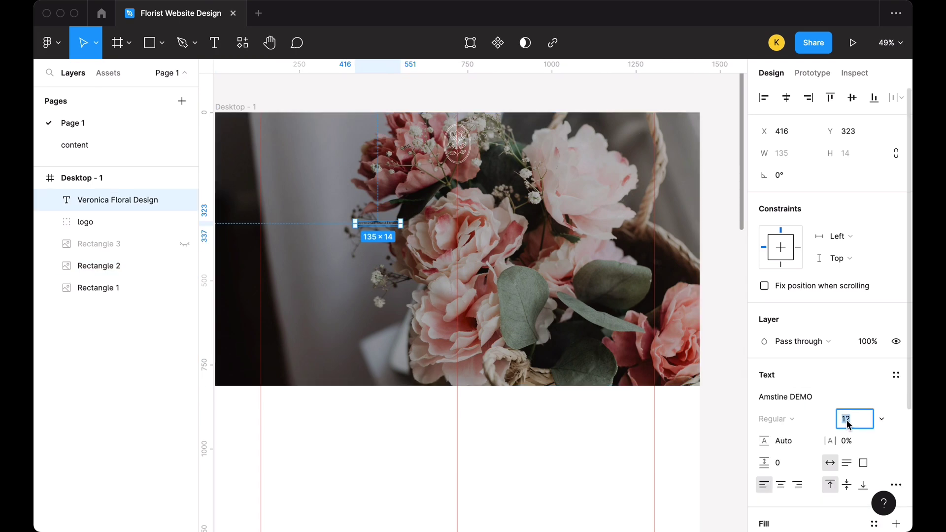
key(Return)
text(70)
key(Return)
scroll(827, 320, down, 3)
- Make the title white (FFFFFF), enlarge it, move it higher and left-align it
click(764, 379)
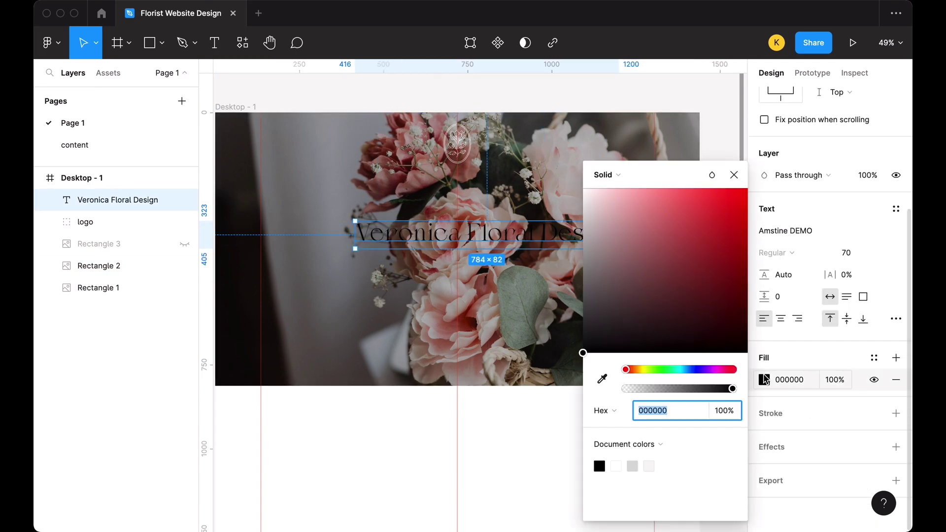
double_click(469, 235)
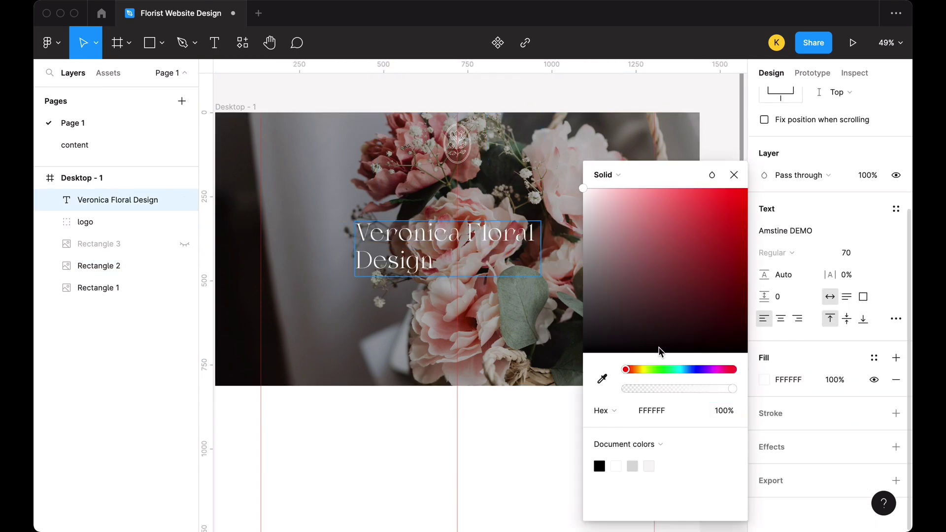
key(Escape)
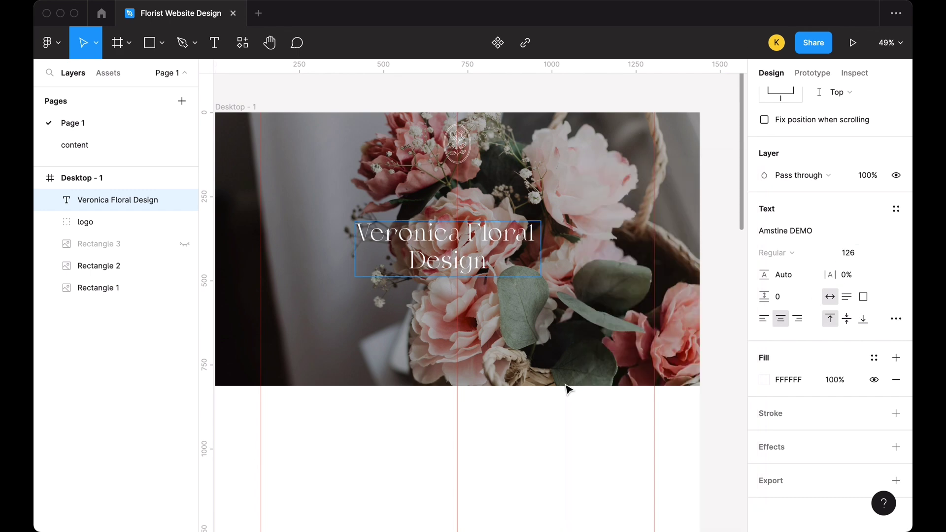
key(Up)
key(Up)
key(Up)
key(Up)
key(Up)
key(Up)
key(Up)
key(Up)
key(Up)
drag(512, 251, 512, 229)
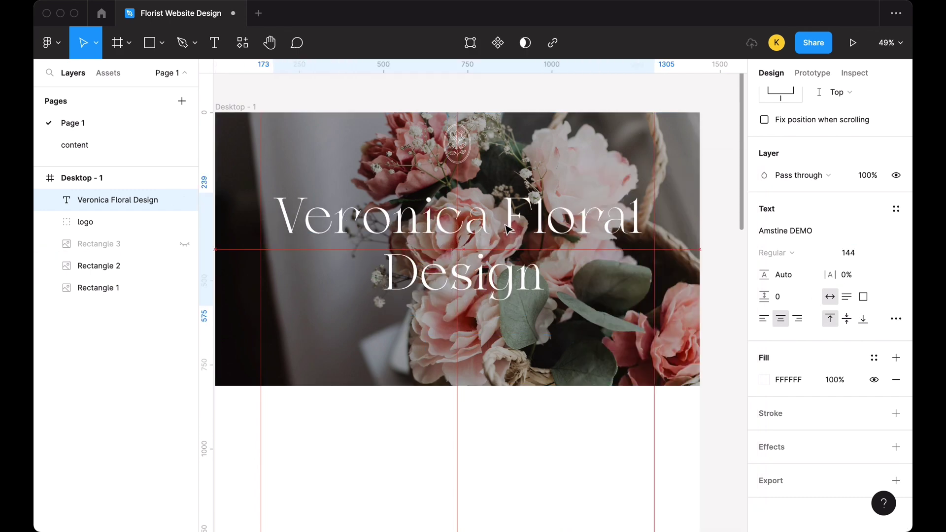
click(764, 318)
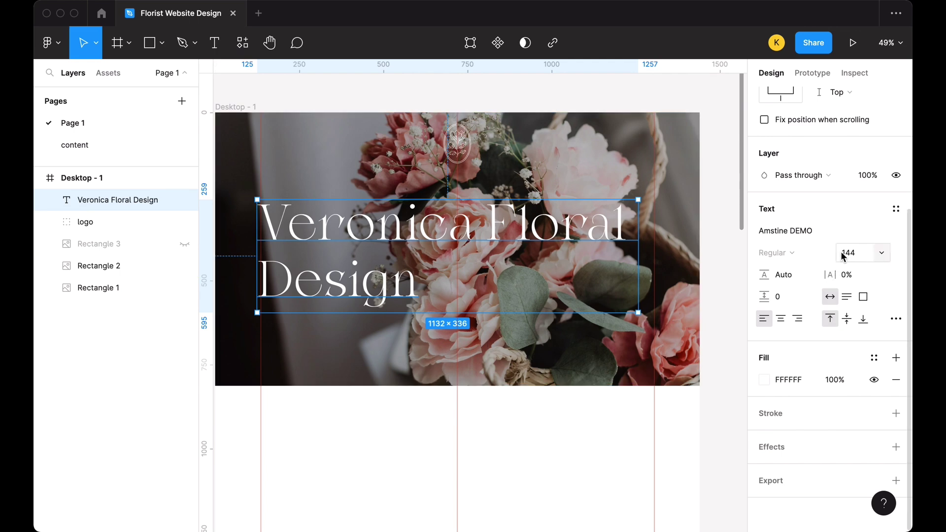
- Set the title to 107 and break it onto three lines at the hero's left
drag(836, 252, 818, 253)
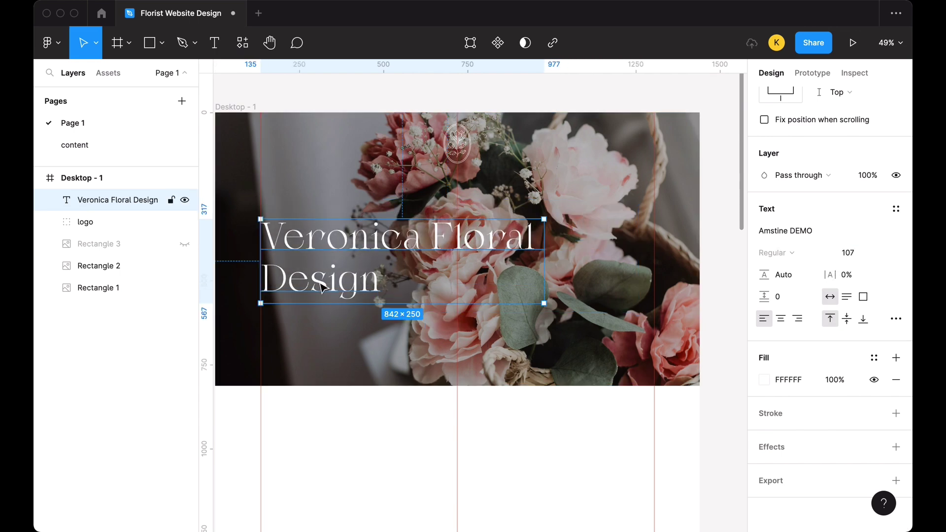
double_click(433, 236)
click(432, 237)
key(Return)
key(Escape)
drag(311, 283, 311, 253)
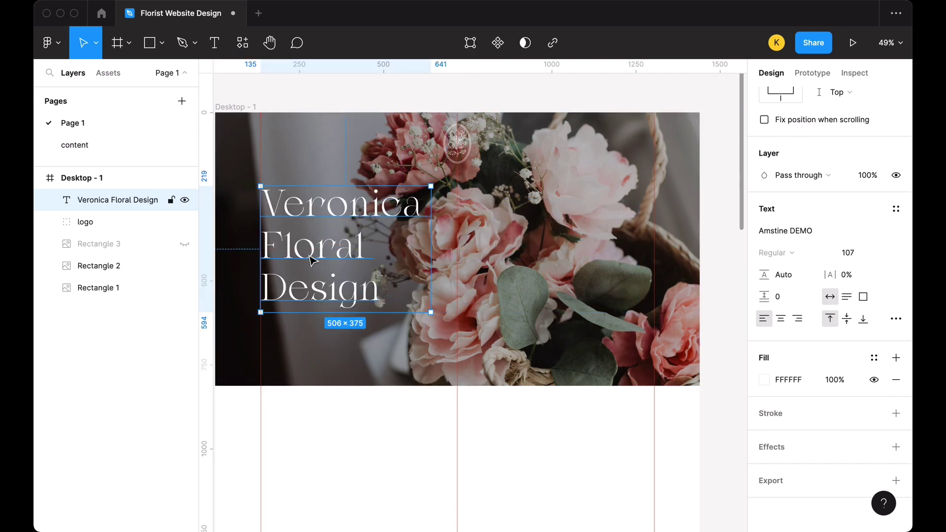
click(348, 99)
scroll(348, 99, up, 1)
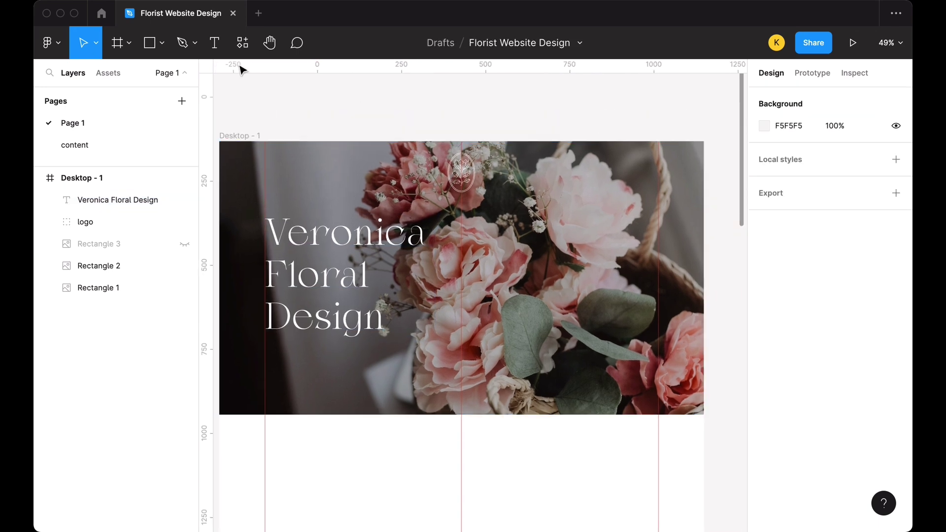
- Add the HOME navigation text above the title at size 12
scroll(234, 122, up, 5)
click(299, 209)
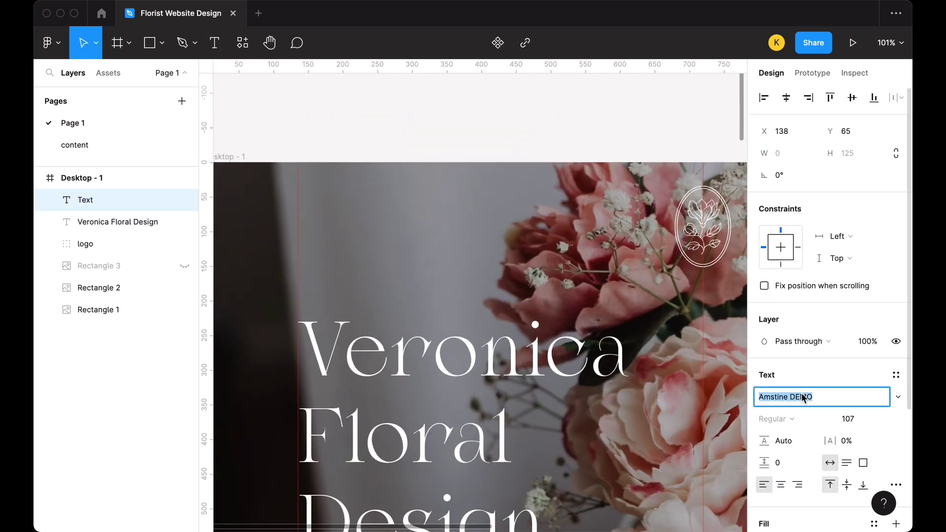
text(ho,e)
key(BackSpace)
key(BackSpace)
text(me)
key(Escape)
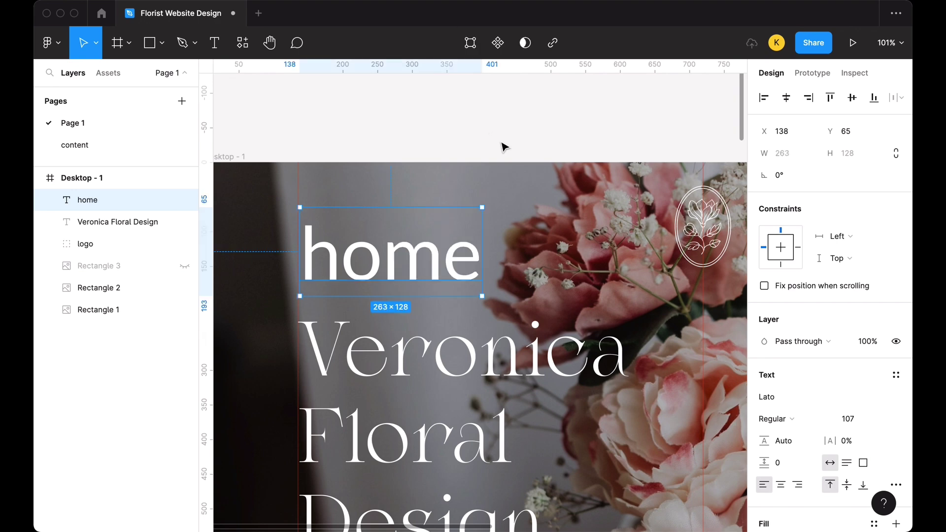
key(Tab)
text(12)
key(Return)
- Make the navigation text uppercase in Regular weight via the type settings
click(896, 484)
click(681, 454)
click(772, 419)
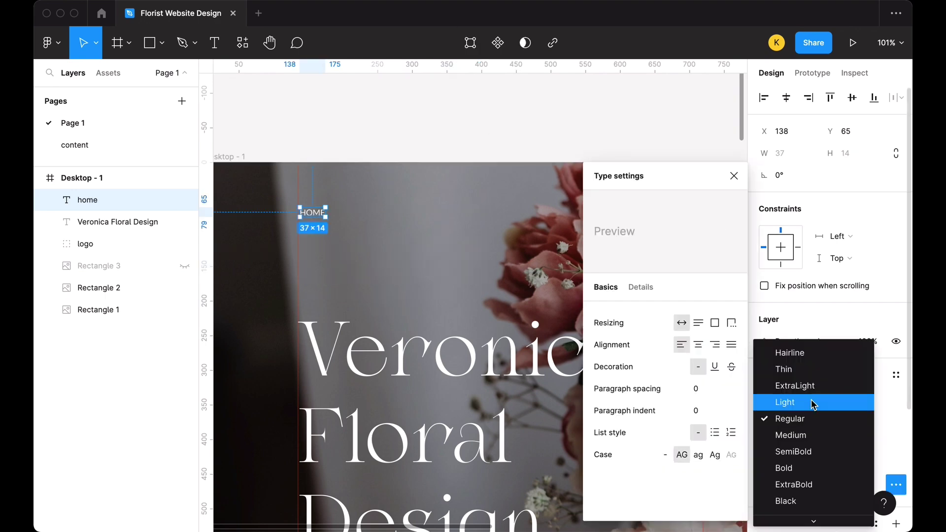
click(788, 401)
click(772, 419)
click(778, 451)
click(319, 220)
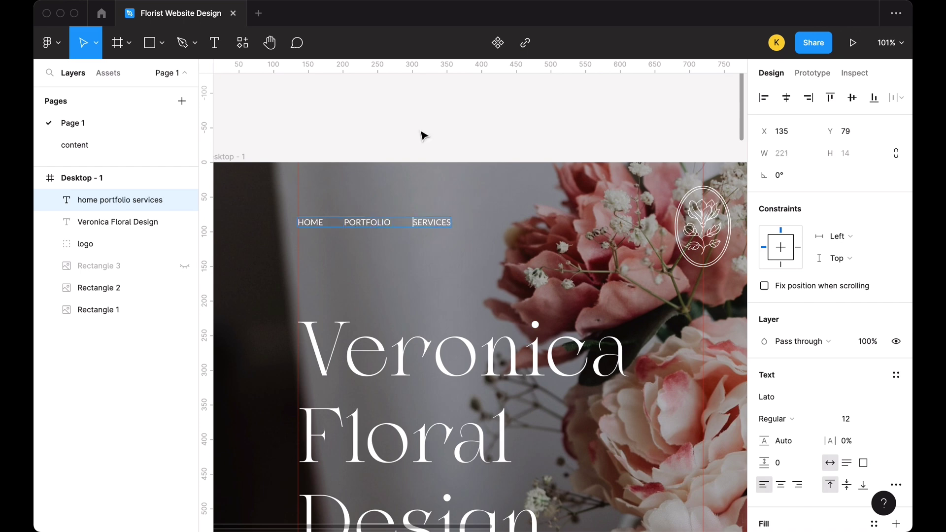
- Place a copy of the navigation text at the hero's right, retyped as 'contact'
click(76, 145)
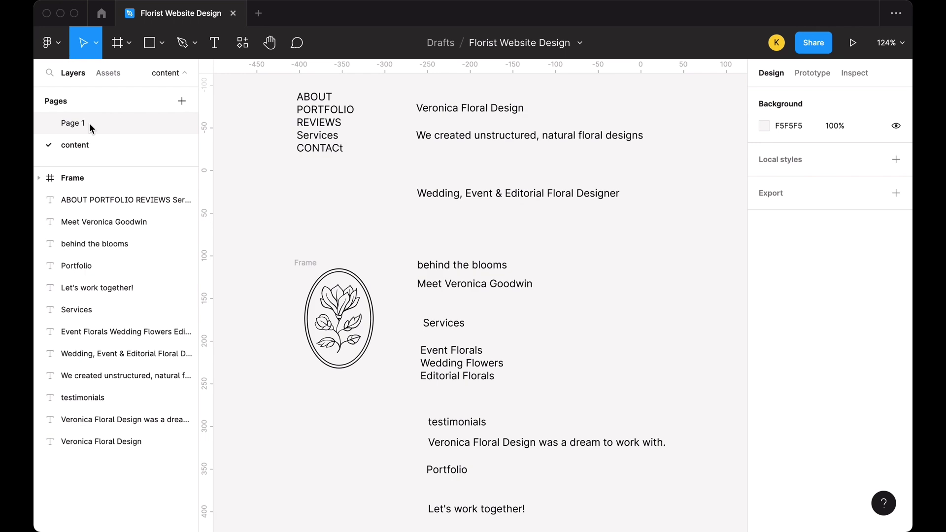
click(90, 123)
drag(330, 175, 598, 188)
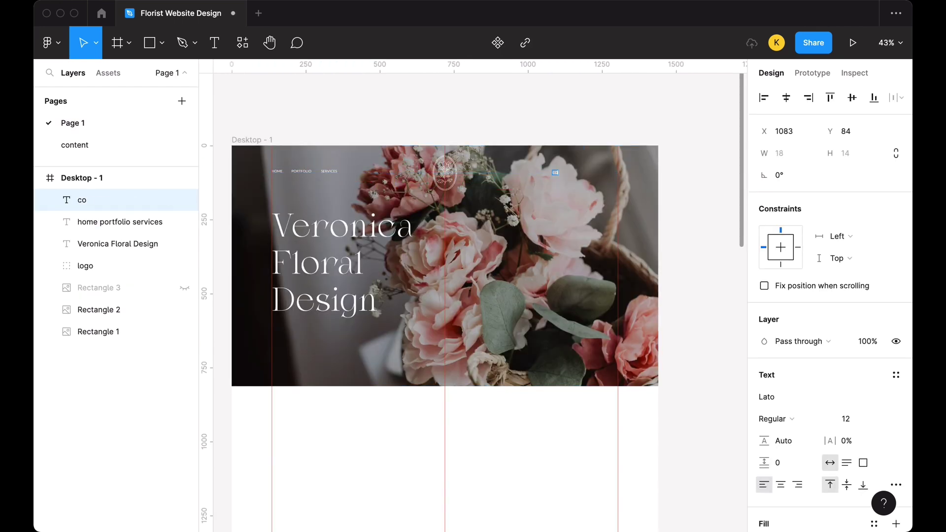
text(ntact)
key(Escape)
scroll(627, 237, up, 5)
scroll(496, 144, left, 5)
double_click(483, 224)
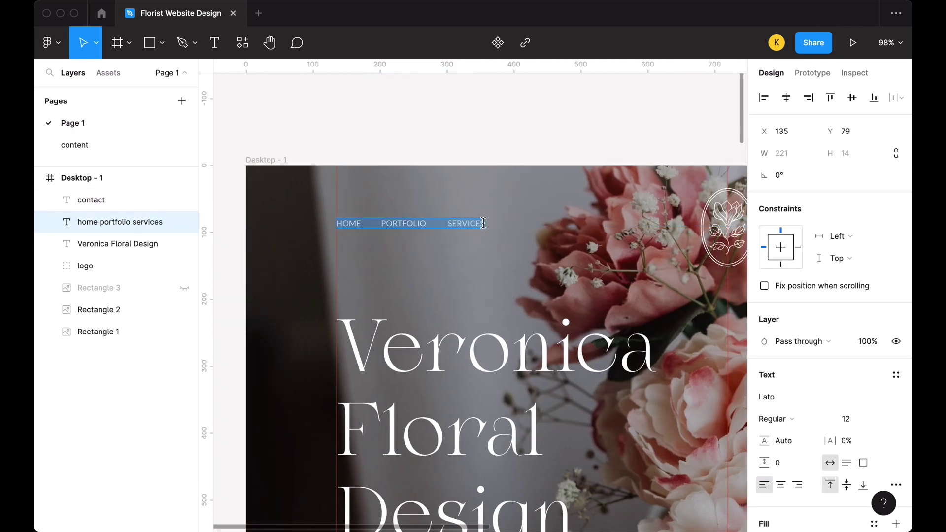
- Complete the REVIEWS navigation item and undo a trial move of the navigation
text(ws)
click(498, 152)
scroll(498, 153, down, 5)
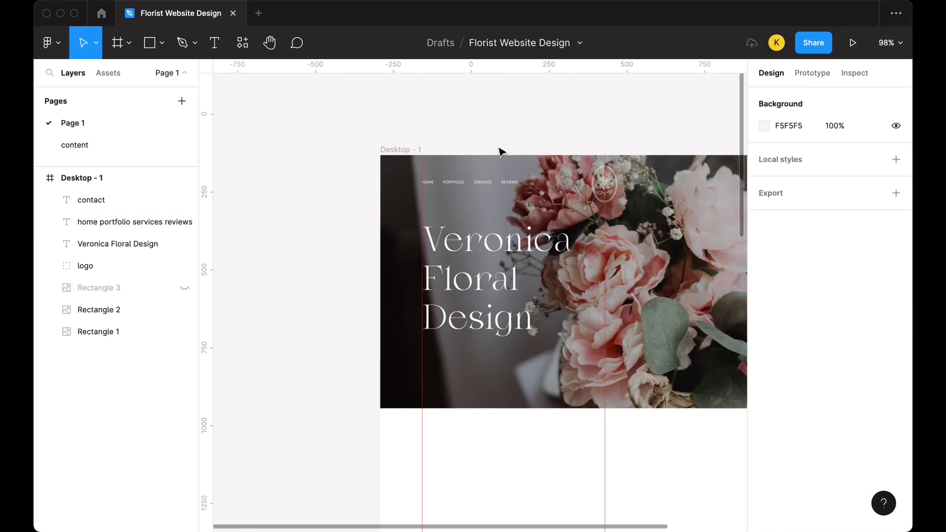
drag(266, 211, 453, 222)
key(ctrl+z)
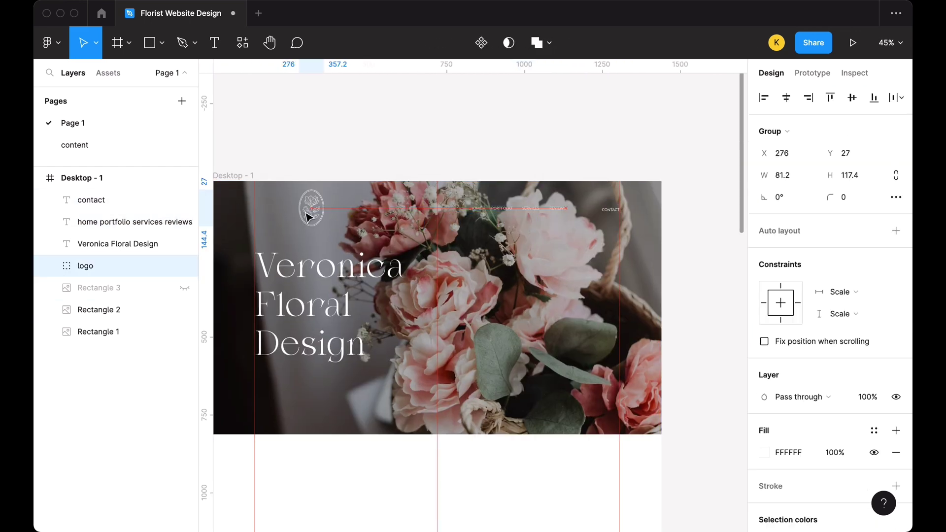
- Widen the hero title box and centre it so the title sits on two lines
key(ctrl+z)
key(ctrl+z)
key(ctrl+z)
drag(474, 292, 543, 291)
drag(383, 282, 421, 282)
drag(580, 308, 685, 308)
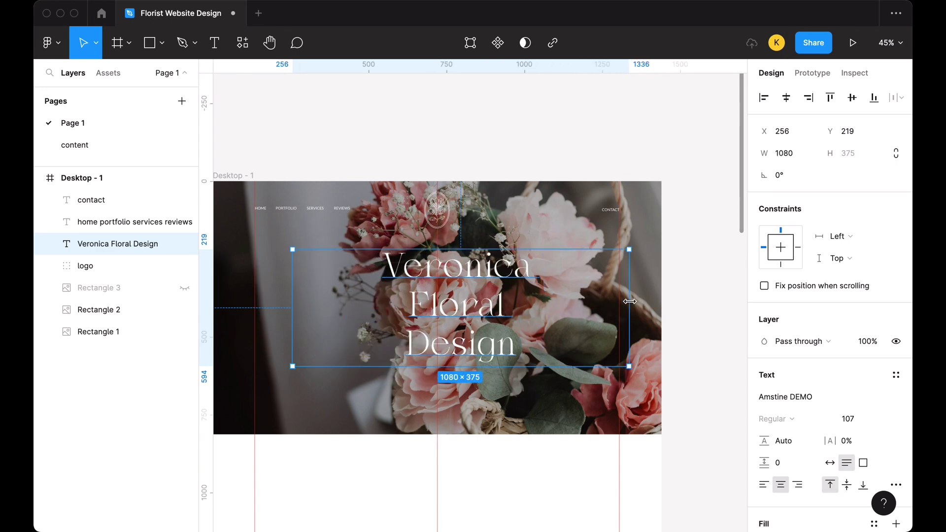
double_click(485, 306)
key(Escape)
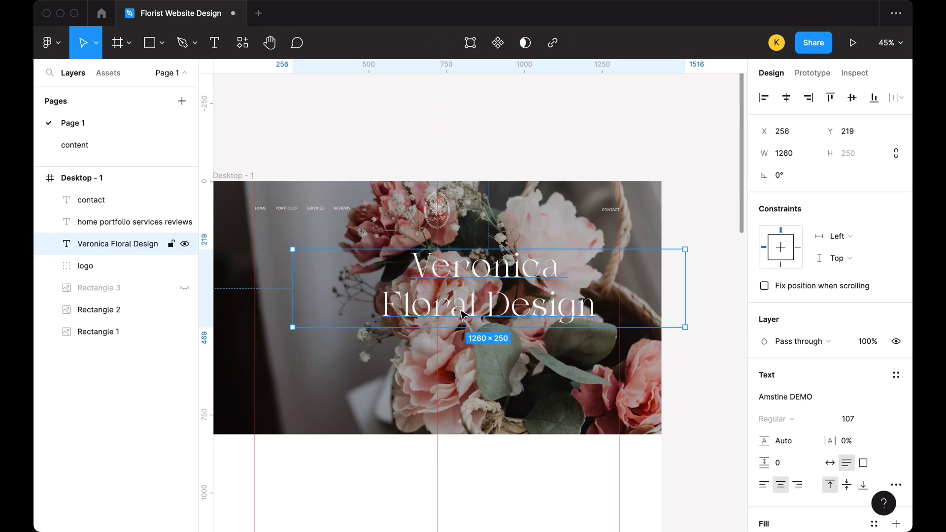
drag(486, 307, 433, 306)
key(Tab)
- Add a 'V.Floral' caption at font size 15 below the logo
shift+click(614, 217)
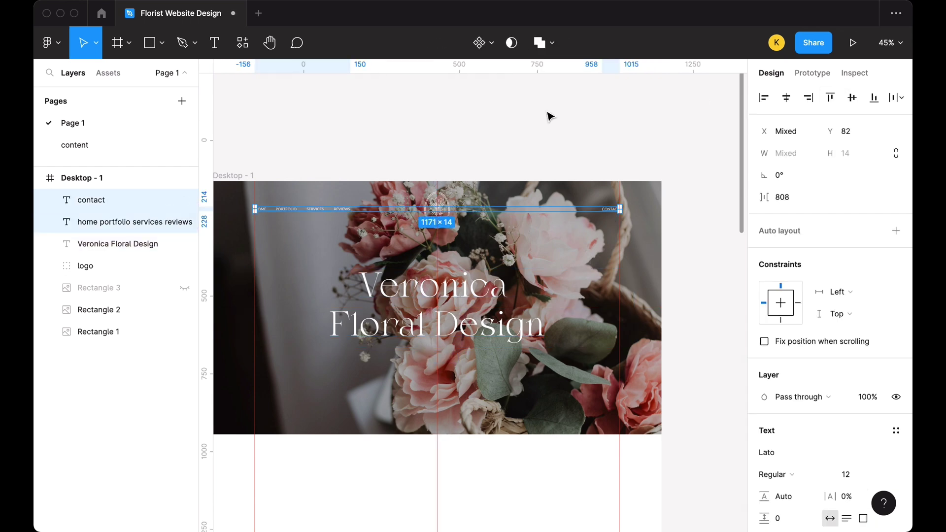
click(548, 116)
scroll(302, 171, up, 10)
key(t)
click(425, 377)
text(V.Fl)
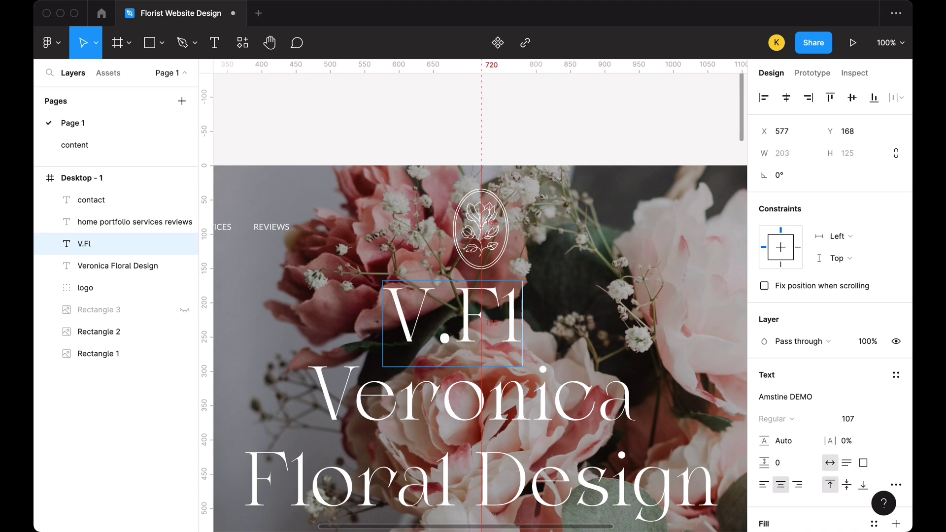
text(oral)
click(847, 418)
text(15)
key(Return)
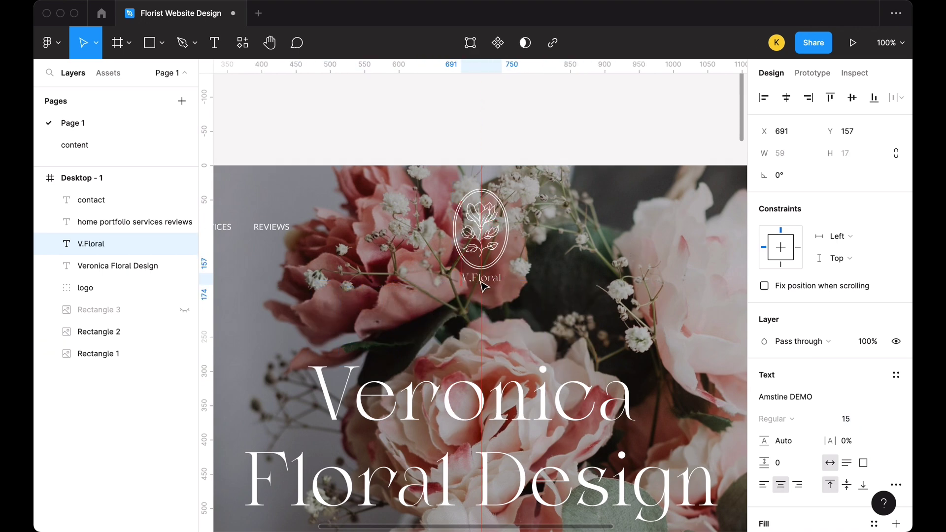
- Drag V.Floral into the logo group in the Layers panel
drag(99, 274, 86, 288)
scroll(375, 105, down, 5)
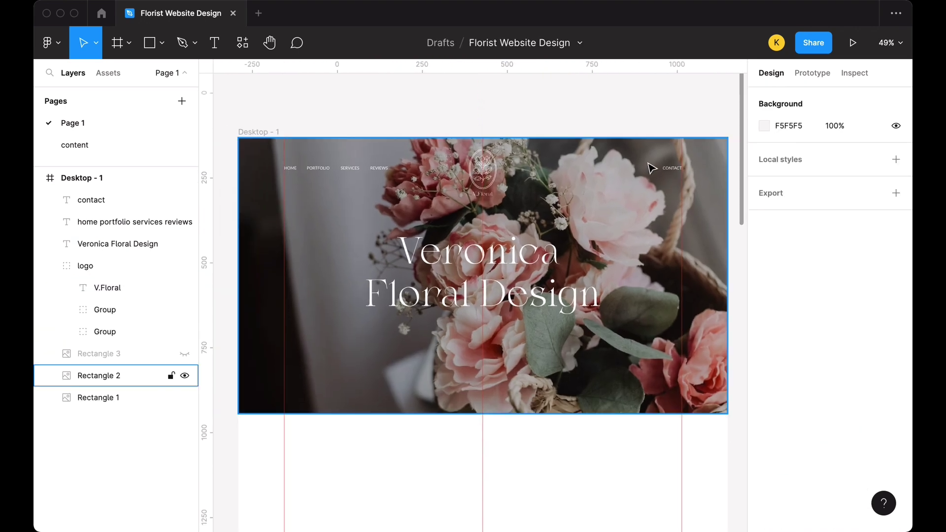
click(134, 221)
click(582, 132)
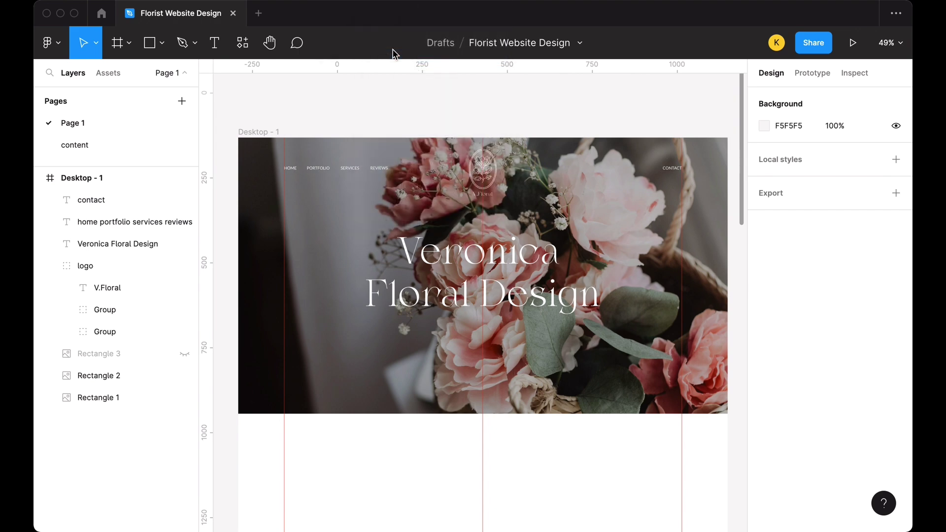
- Import the ph:instagram-logo icon with the Iconify plugin
key(ctrl+alt+p)
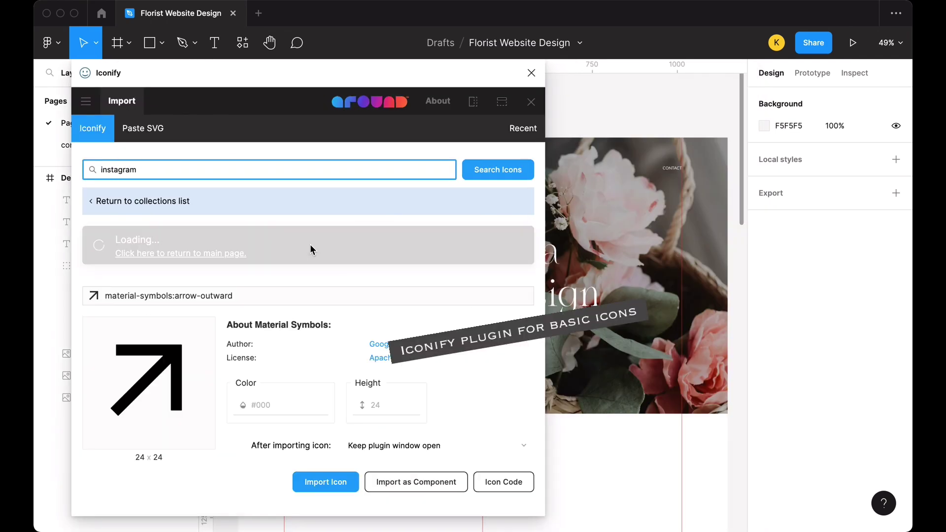
scroll(348, 401, down, 5)
click(144, 286)
click(325, 482)
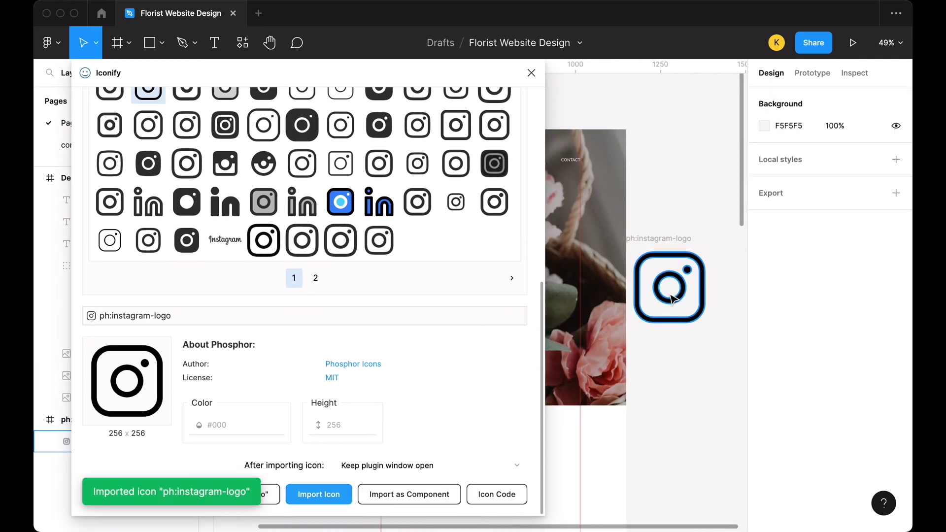
drag(671, 298, 679, 179)
- Search Iconify for facebook and import a line-style Facebook icon
scroll(205, 165, up, 10)
text(faceboo)
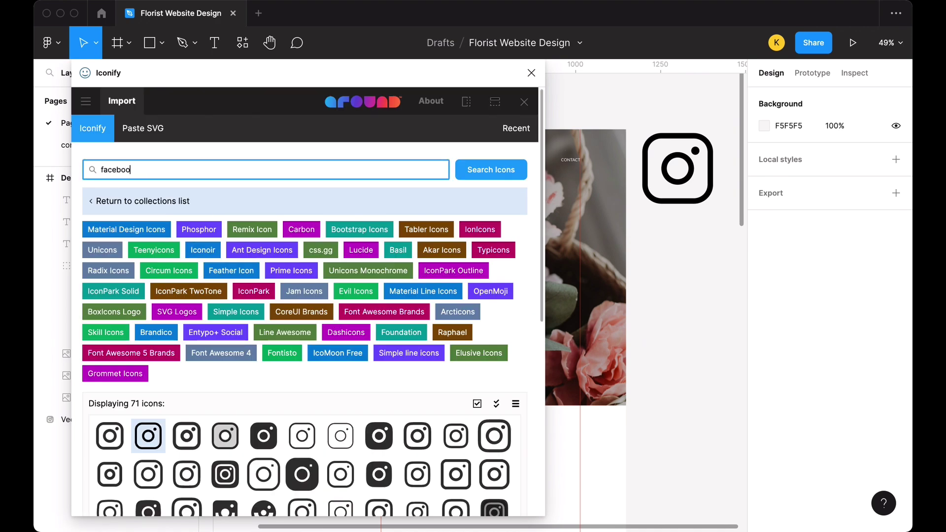
text(k)
key(Return)
scroll(338, 246, down, 4)
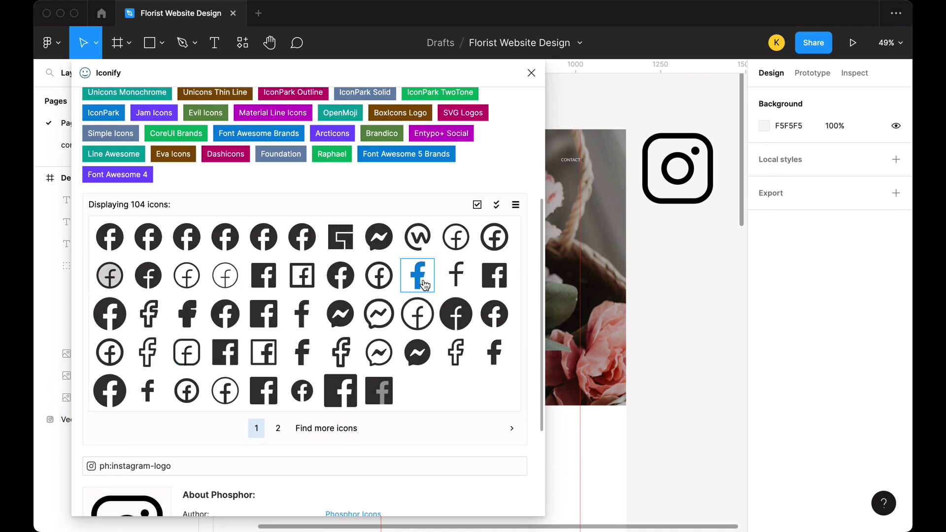
double_click(455, 275)
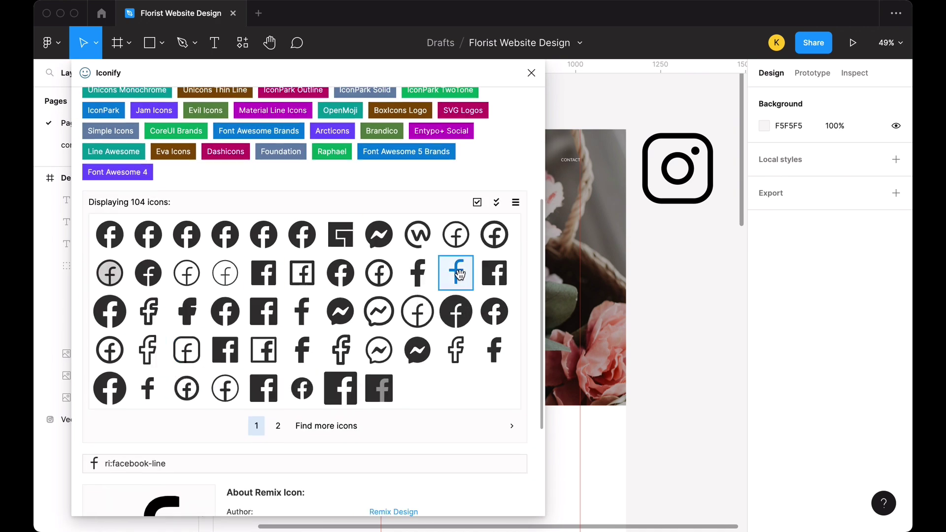
scroll(491, 156, down, 3)
key(Escape)
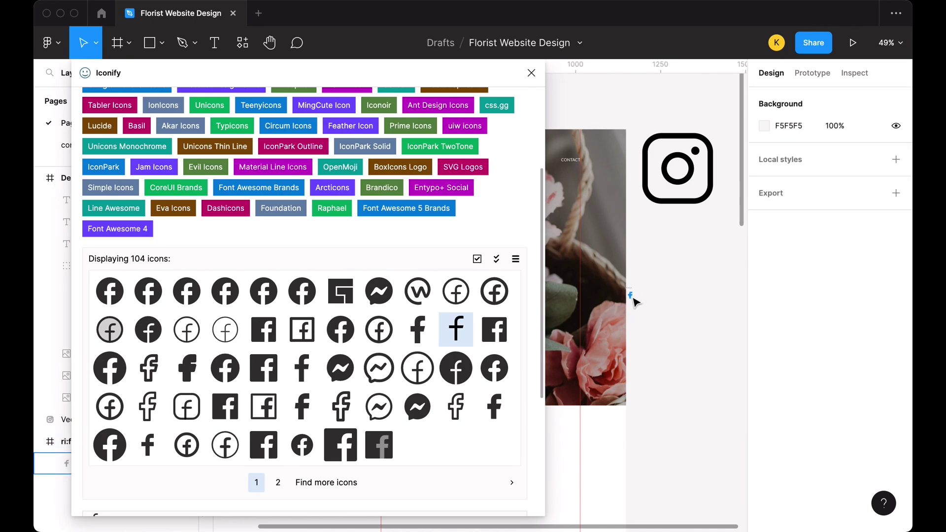
click(624, 292)
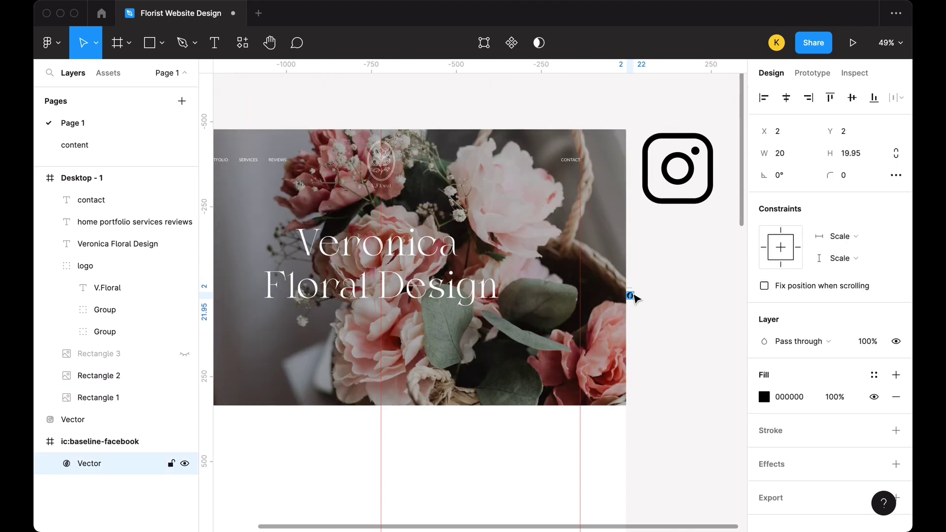
- Shrink the Instagram icon to 27×27 and stack both icons at the hero's lower right
drag(631, 295, 659, 255)
drag(677, 168, 554, 201)
drag(595, 233, 533, 173)
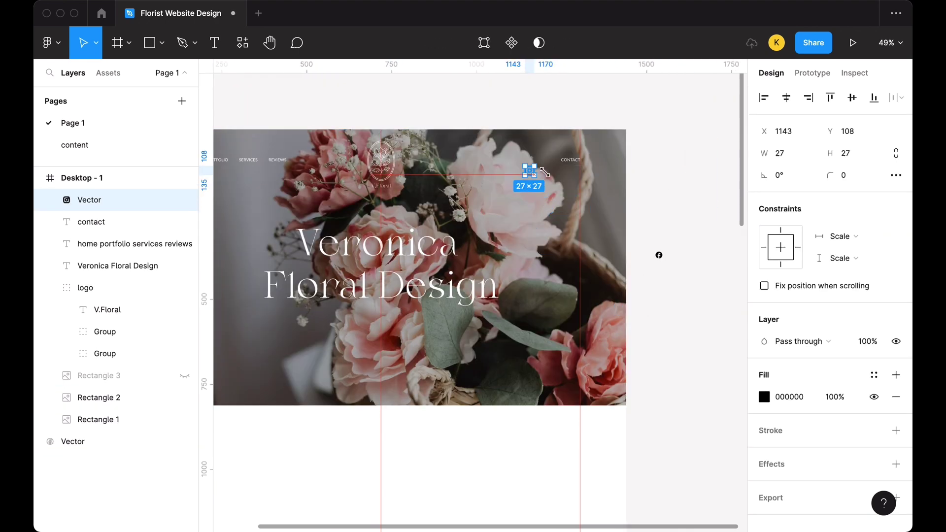
click(689, 320)
drag(659, 255, 580, 197)
click(529, 170)
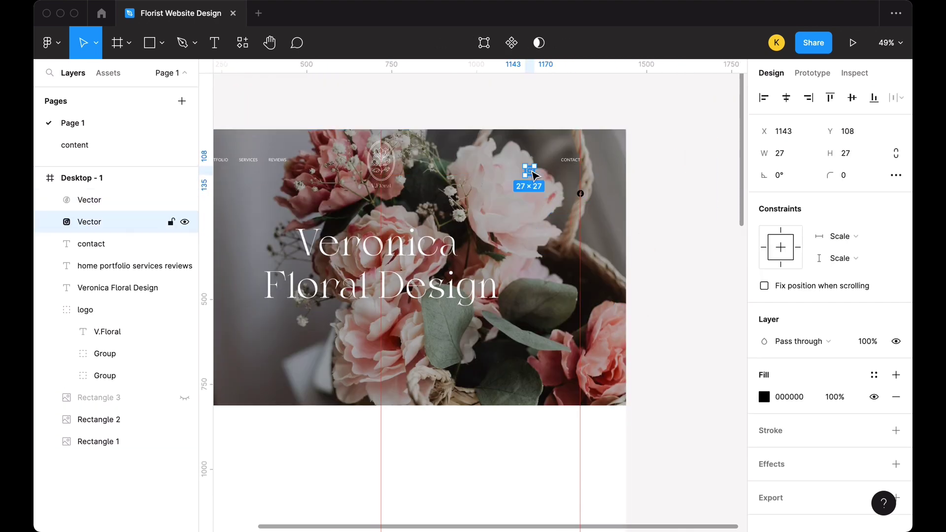
scroll(530, 171, up, 5)
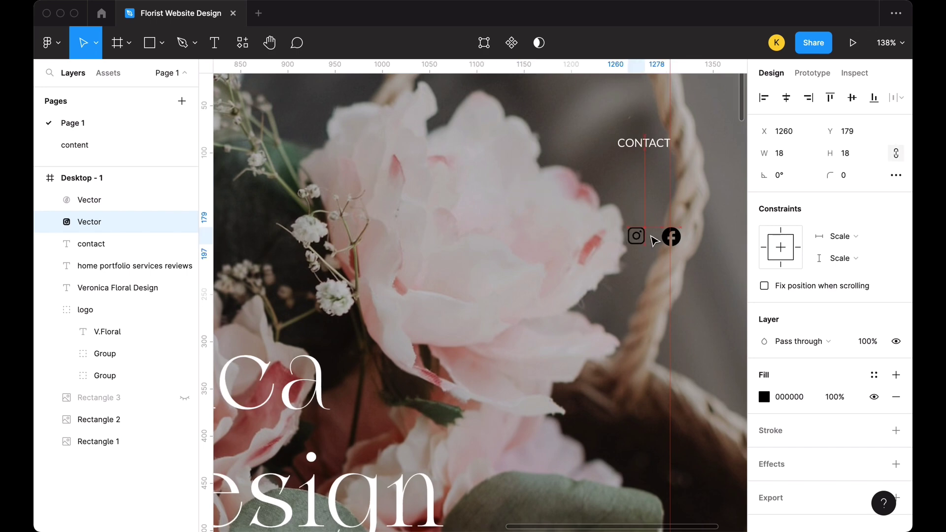
scroll(648, 247, down, 3)
drag(652, 239, 654, 481)
scroll(658, 357, up, 3)
- Set both icons' fill to FFFFFF
shift+click(118, 222)
click(764, 452)
text(FFFFFF)
key(Return)
key(Escape)
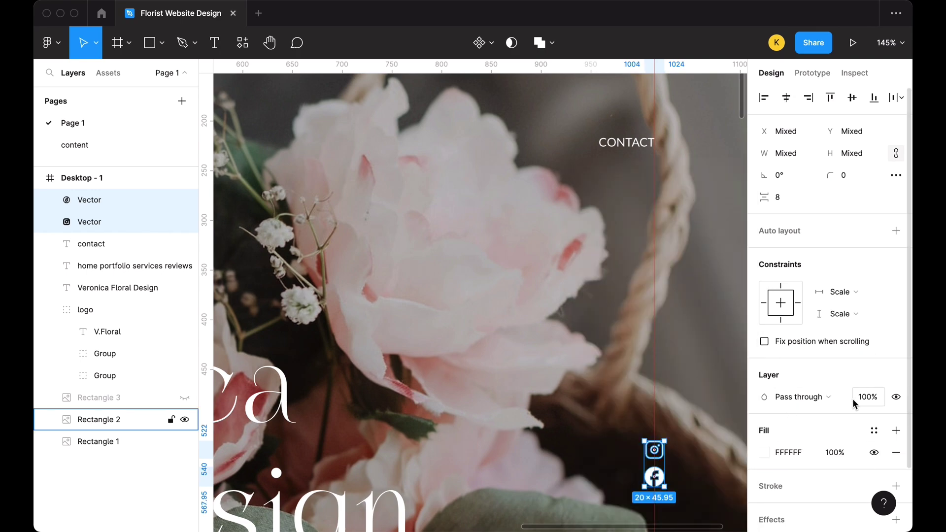
key(Escape)
- Select both icon layers and toggle the rulers off and back on
scroll(467, 194, down, 5)
scroll(344, 338, up, 5)
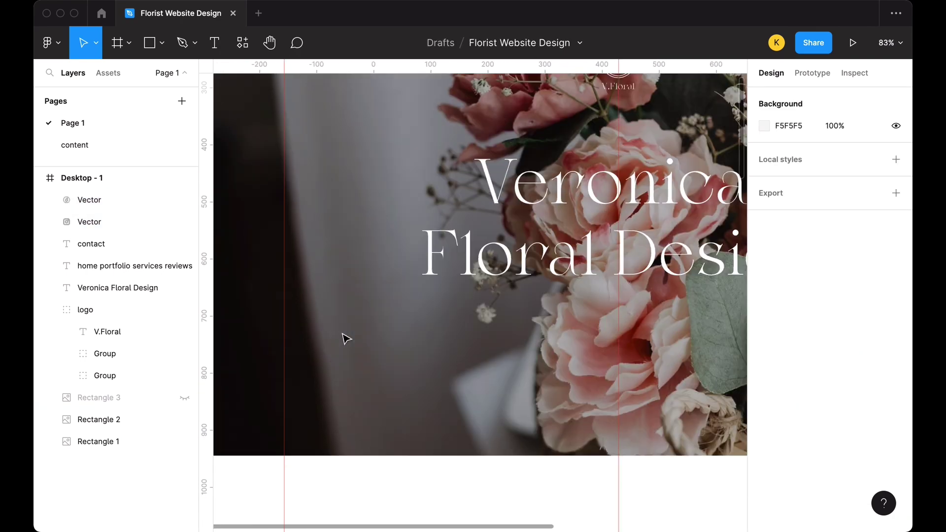
scroll(346, 340, down, 2)
scroll(346, 339, down, 1)
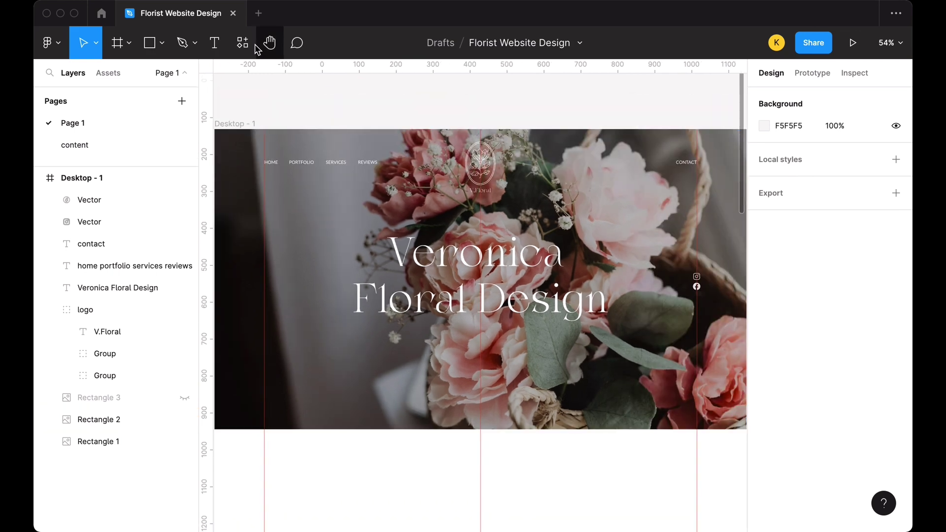
click(99, 199)
shift+click(110, 222)
key(shift+r)
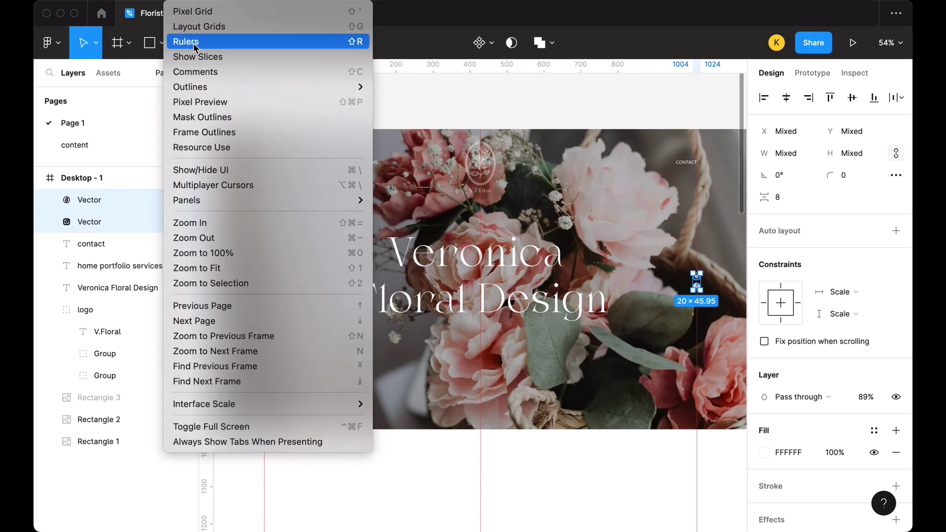
key(Escape)
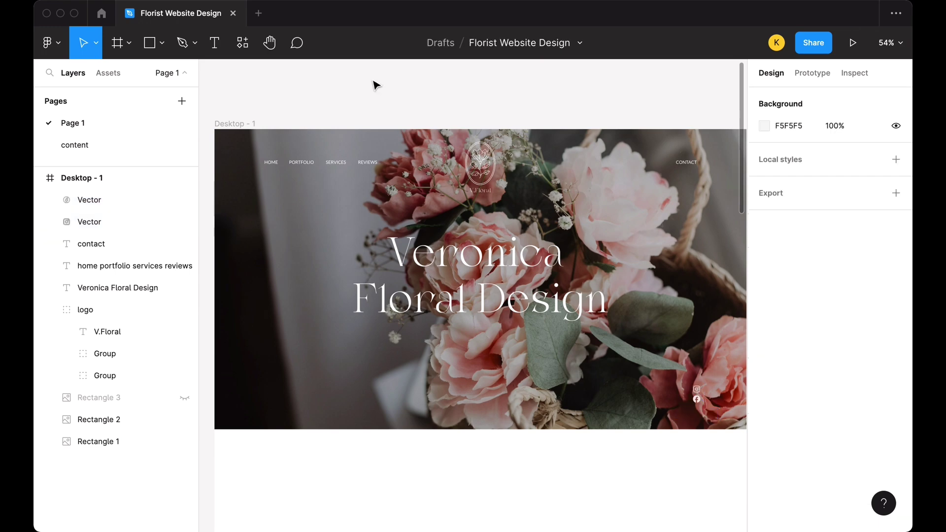
key(shift+r)
- Add an EDITORIAL text label on the hero's left side
key(t)
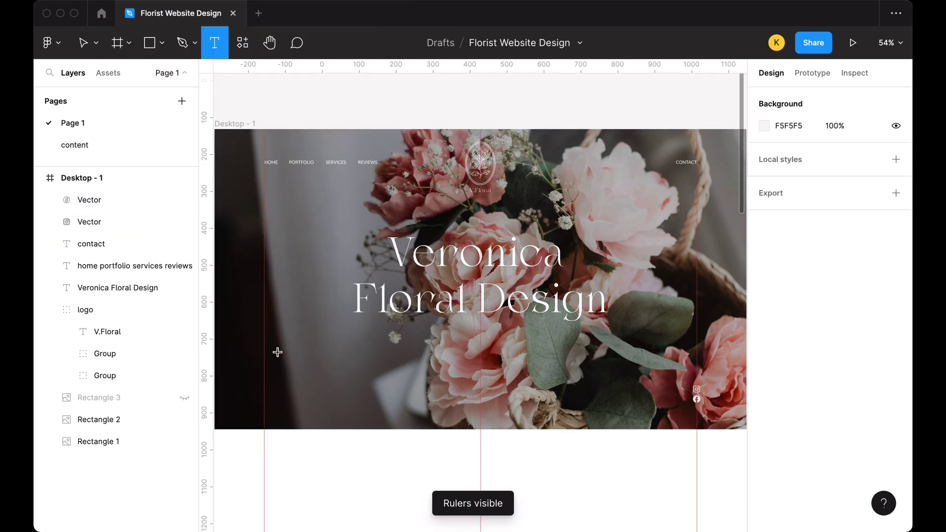
click(265, 384)
scroll(291, 393, up, 5)
text(EDIT)
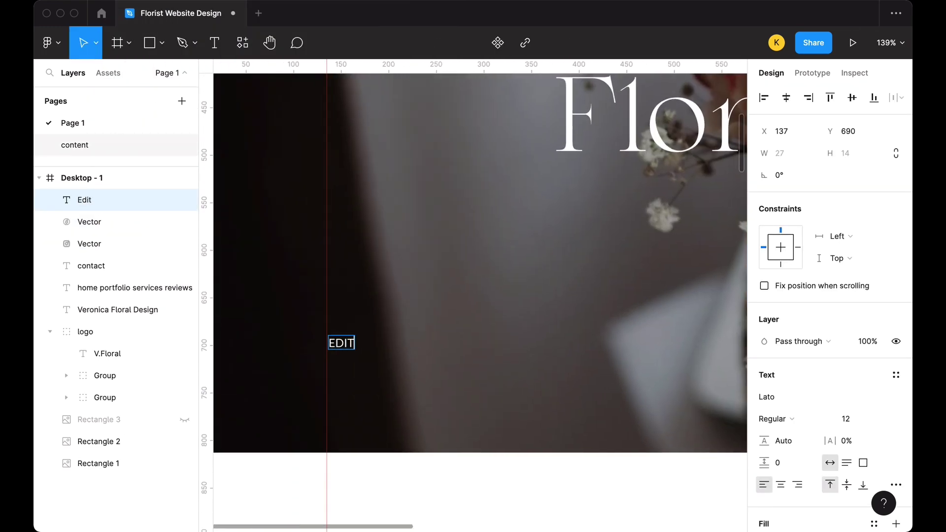
text(ORIAL)
click(117, 145)
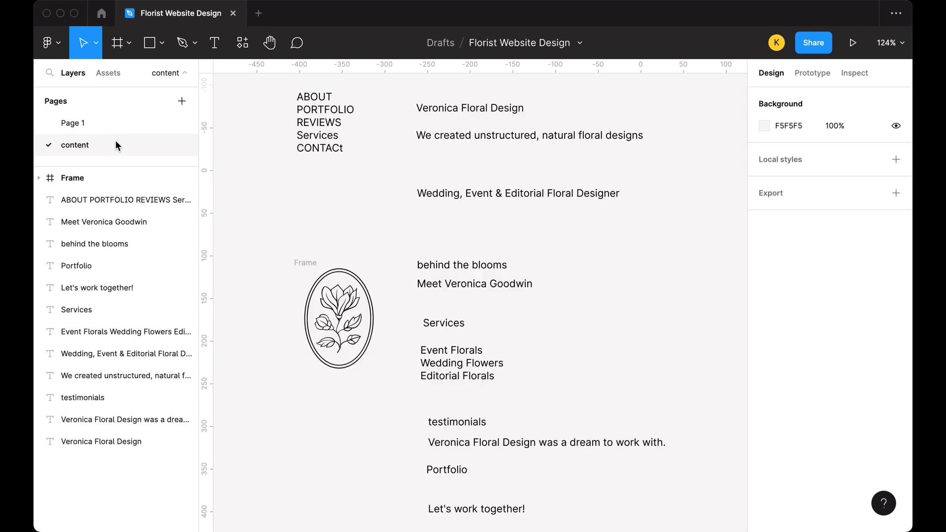
click(84, 124)
- Duplicate the label to the right to create the EVENT label and a third copy
drag(363, 347, 445, 349)
text(S)
key(Escape)
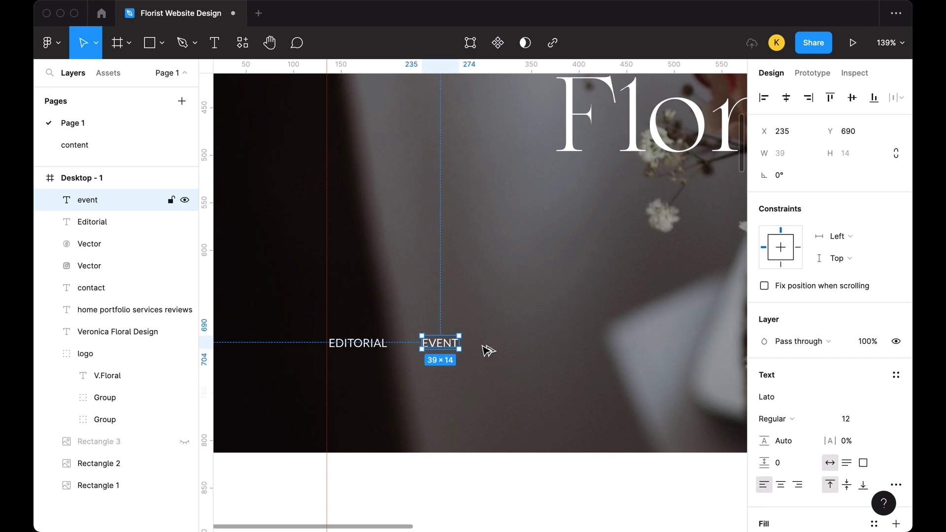
key(ctrl+d)
- Space the EDITORIAL, EVENT and WEDDINGS labels evenly with a gap of 57
shift+click(440, 343)
shift+click(359, 353)
click(899, 98)
click(788, 159)
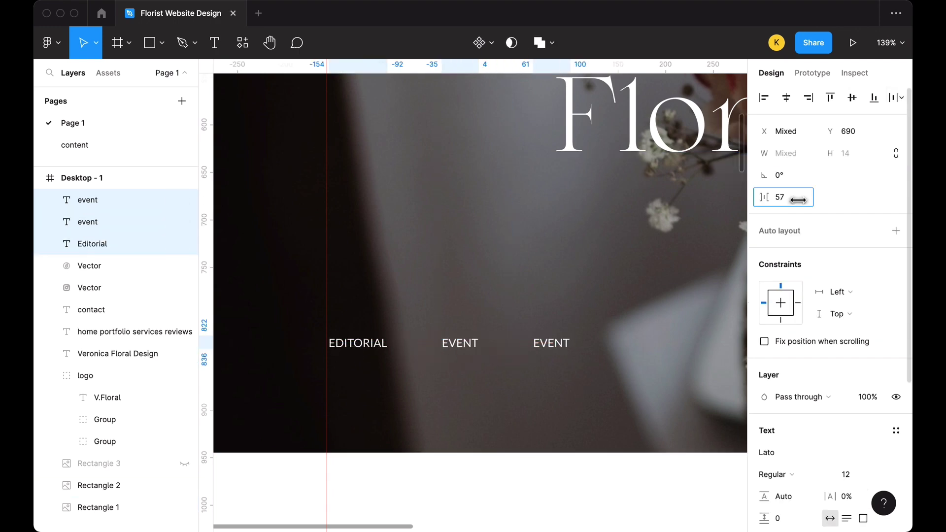
double_click(553, 347)
key(Escape)
key(shift+1)
- Draw a horizontal line under the row of service labels
shift+click(355, 386)
shift+click(302, 386)
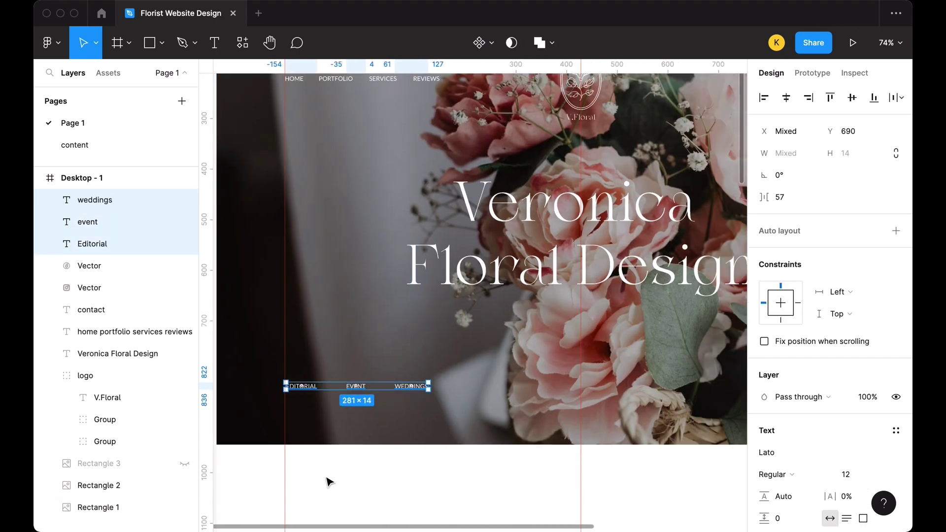
click(327, 482)
key(l)
drag(286, 398, 474, 398)
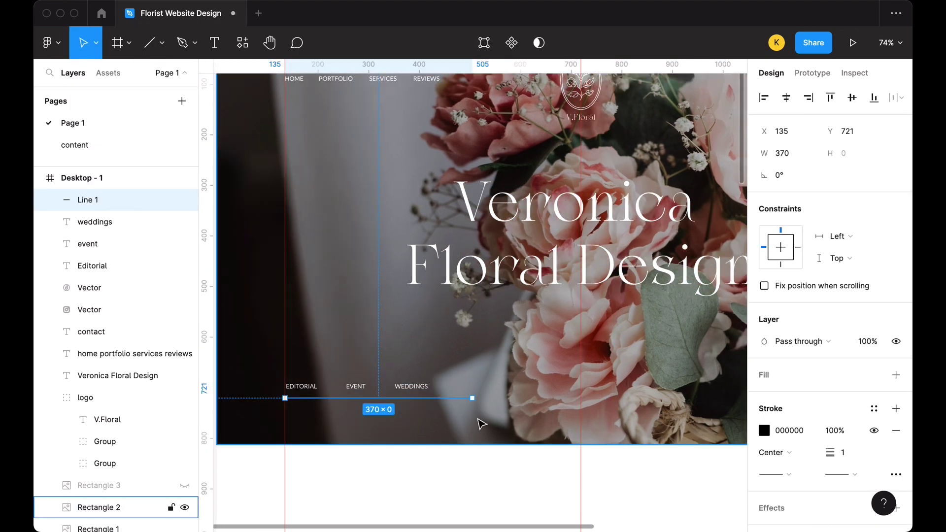
key(shift+2)
scroll(670, 368, down, 2)
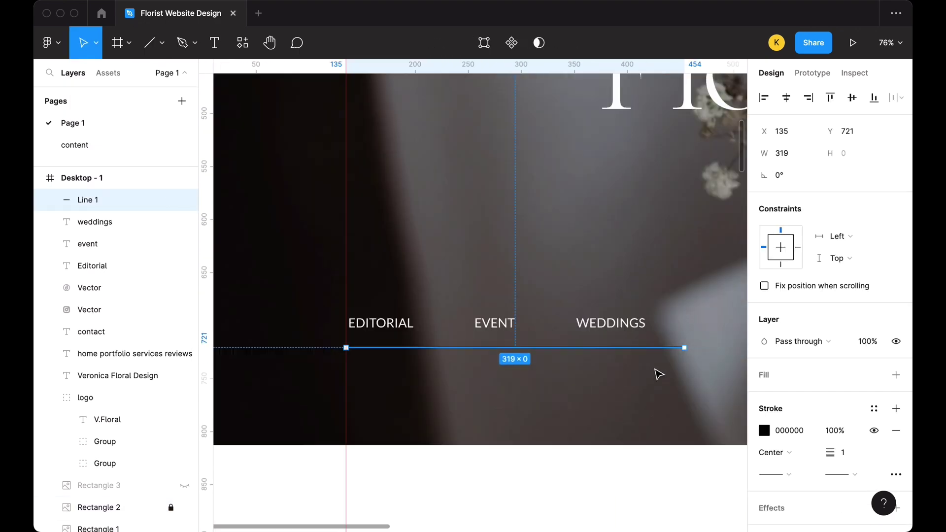
- Set that line's stroke colour to FFFFFF
click(764, 431)
text(FFFFFF)
key(Return)
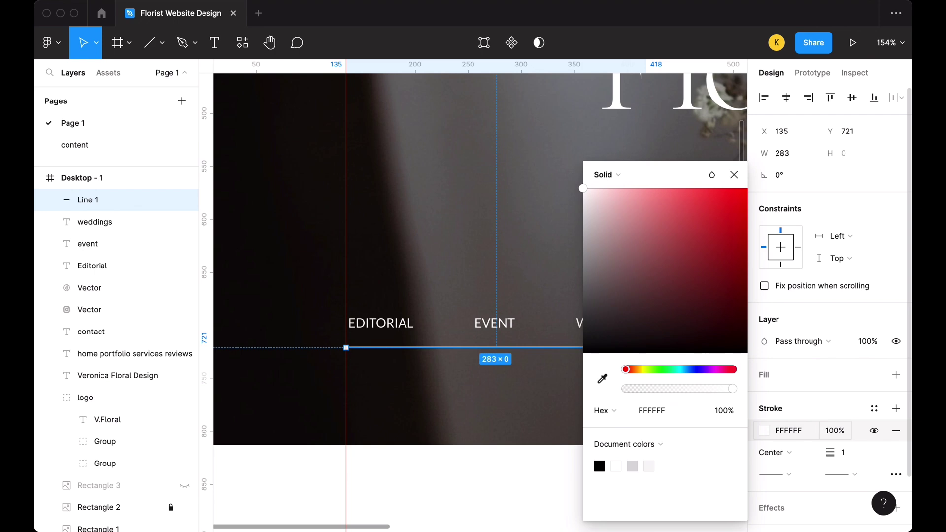
click(490, 473)
scroll(423, 359, up, 5)
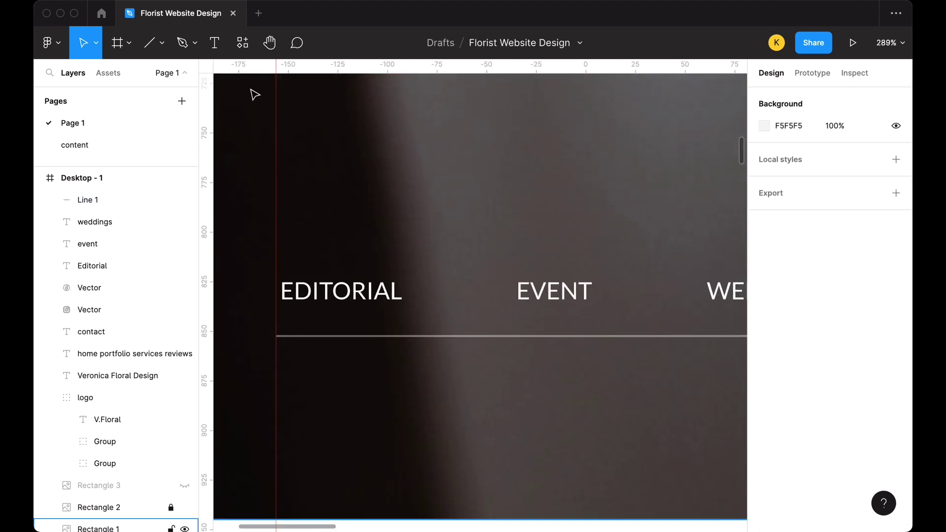
- Draw a short white FFFFFF line directly beneath EDITORIAL
drag(277, 336, 399, 335)
click(764, 428)
text(FFFFFF)
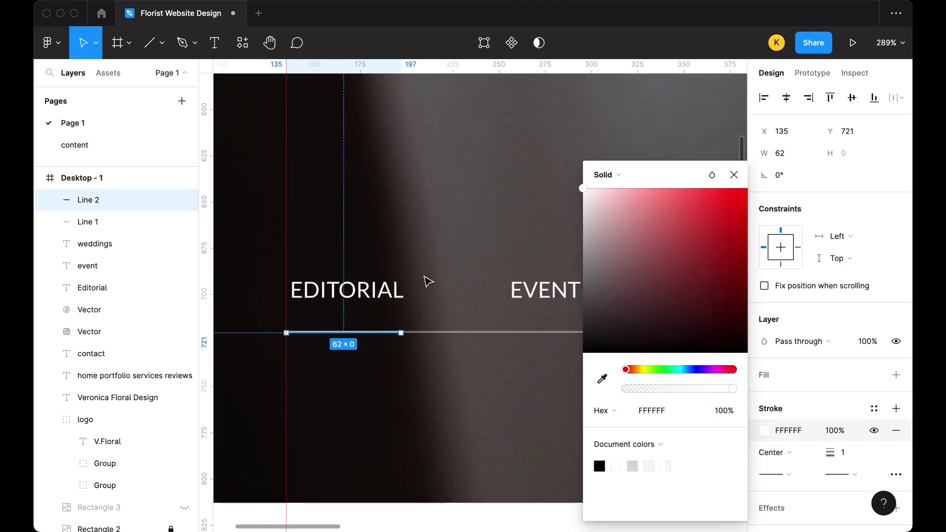
key(Escape)
key(Escape)
scroll(424, 344, down, 5)
- Fit the whole frame in view, hide the rulers, and launch the prototype preview
key(shift+1)
click(47, 43)
click(198, 40)
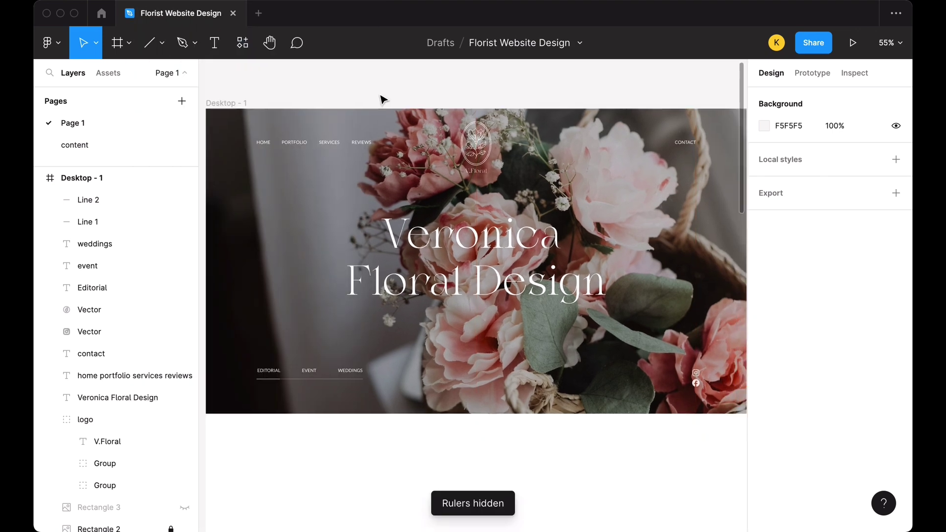
click(852, 43)
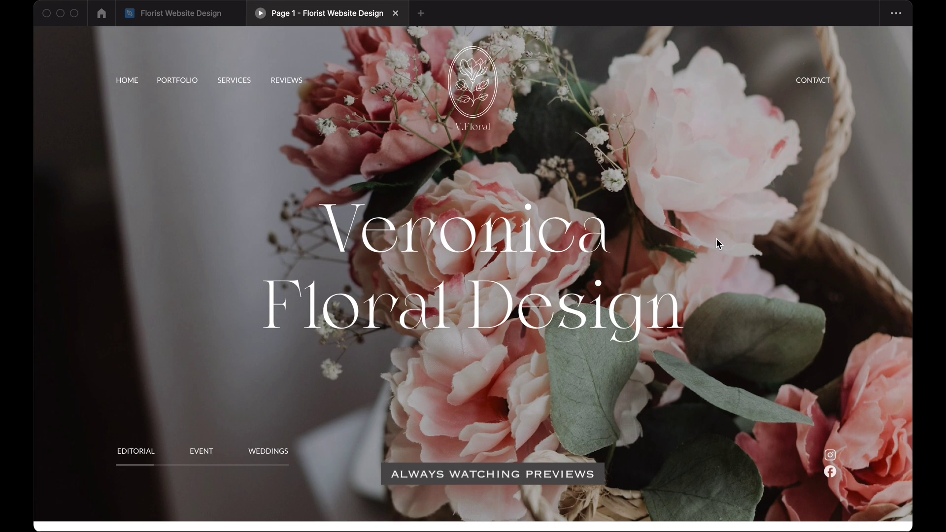
- Go back from the prototype tab to the design editor and pan to the hero title
click(190, 22)
scroll(272, 433, up, 5)
scroll(340, 467, right, 2)
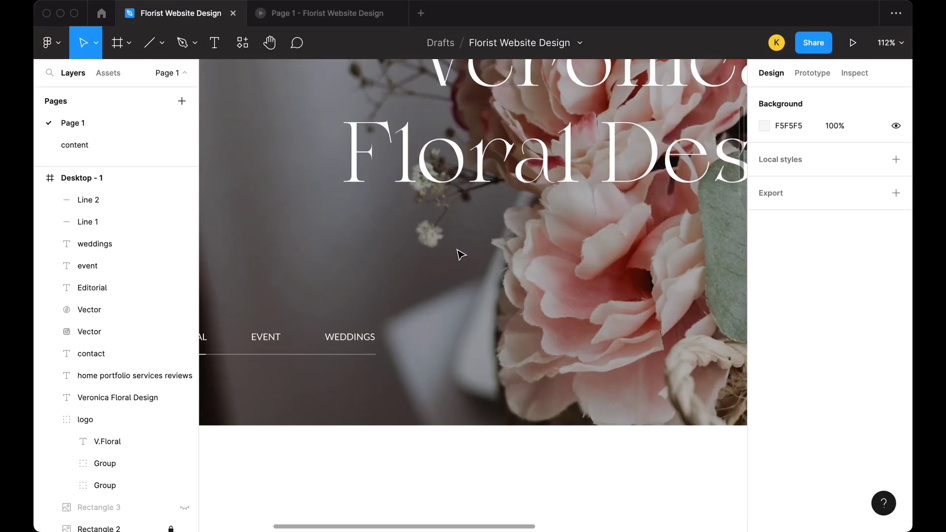
scroll(458, 255, up, 5)
key(t)
scroll(443, 241, right, 5)
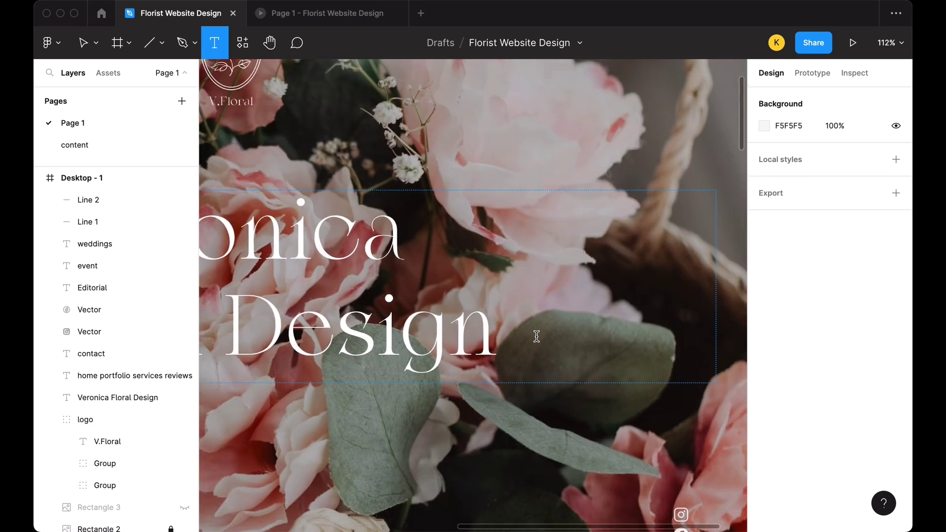
scroll(504, 236, left, 6)
scroll(504, 236, up, 1)
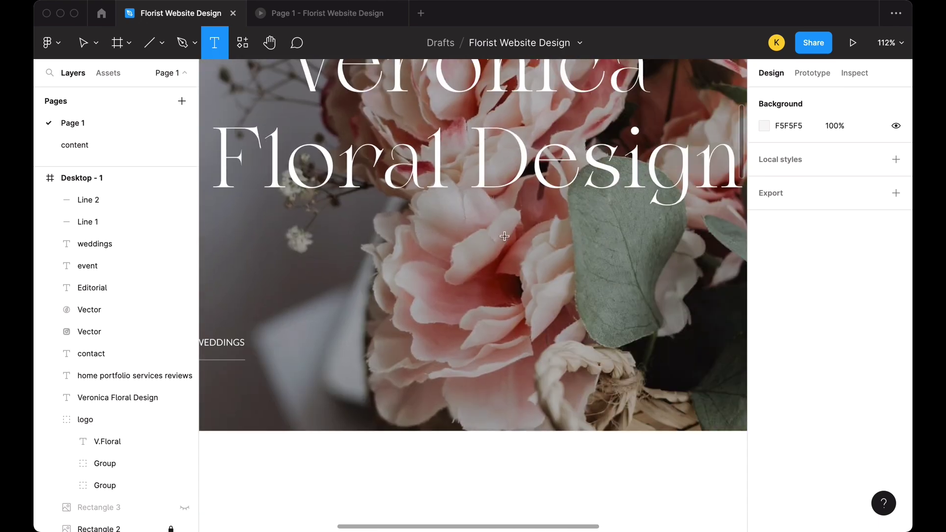
- Type LET'S WORK TOGETHER below the title, underline it, and centre it
click(481, 283)
text(le)
key(Escape)
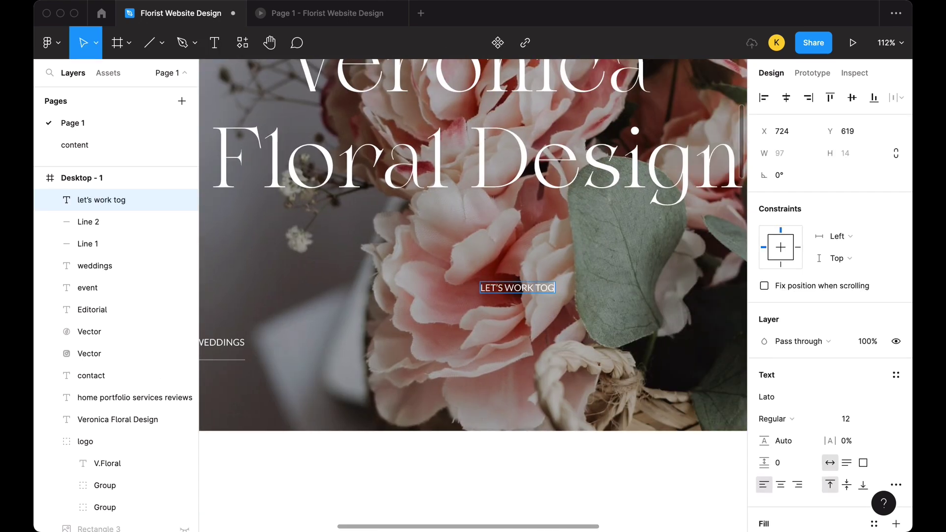
click(894, 484)
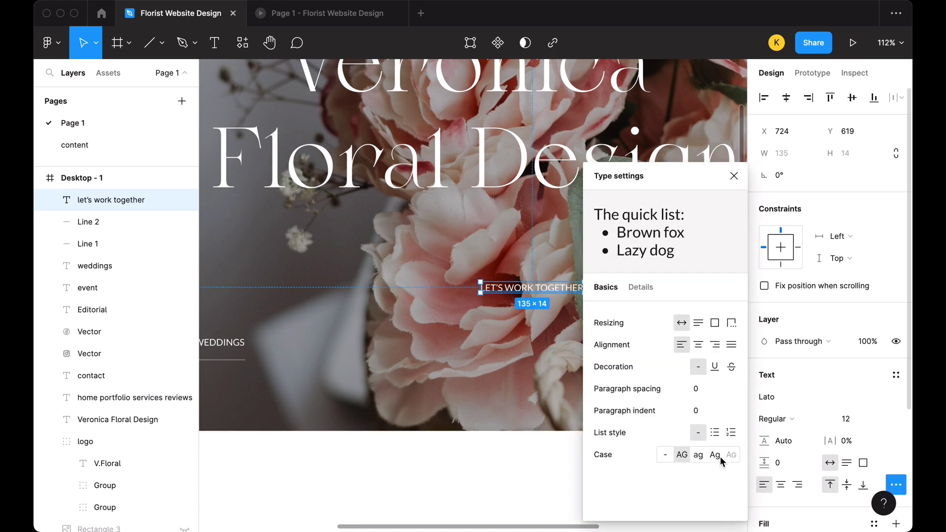
click(537, 292)
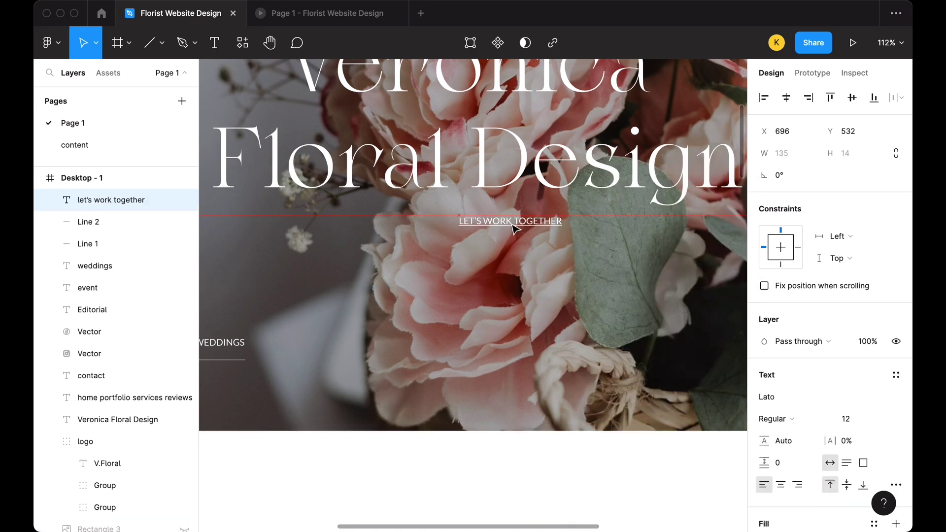
drag(534, 229, 498, 229)
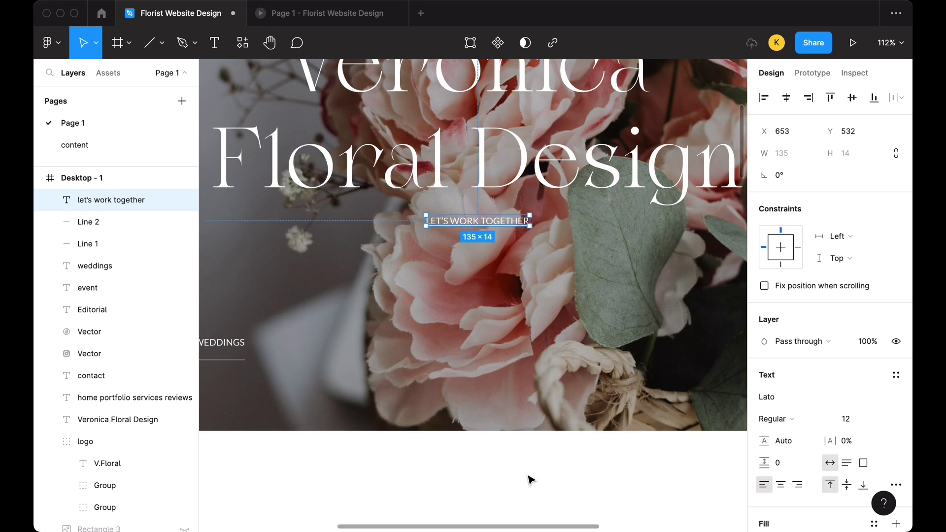
key(Escape)
- Zoom out, select the two social media icons, and show the rulers again
key(shift+1)
scroll(659, 349, up, 2)
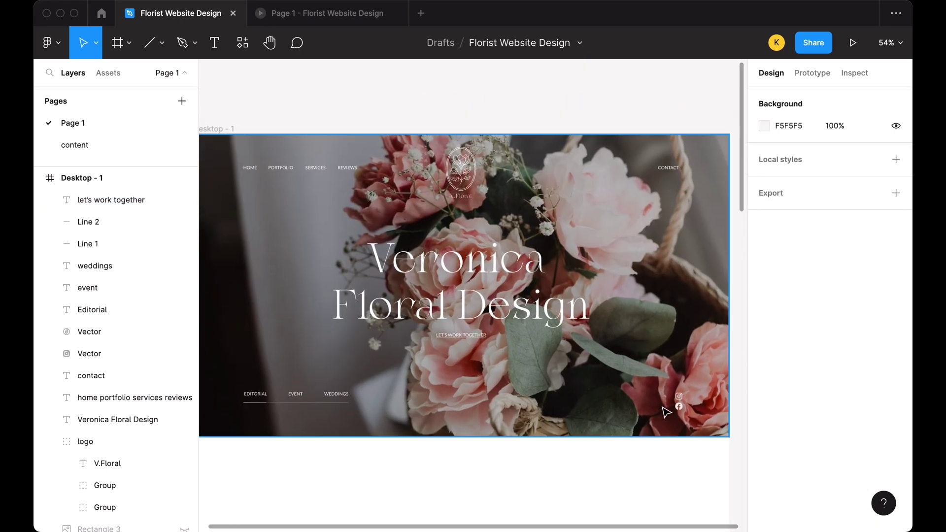
click(680, 403)
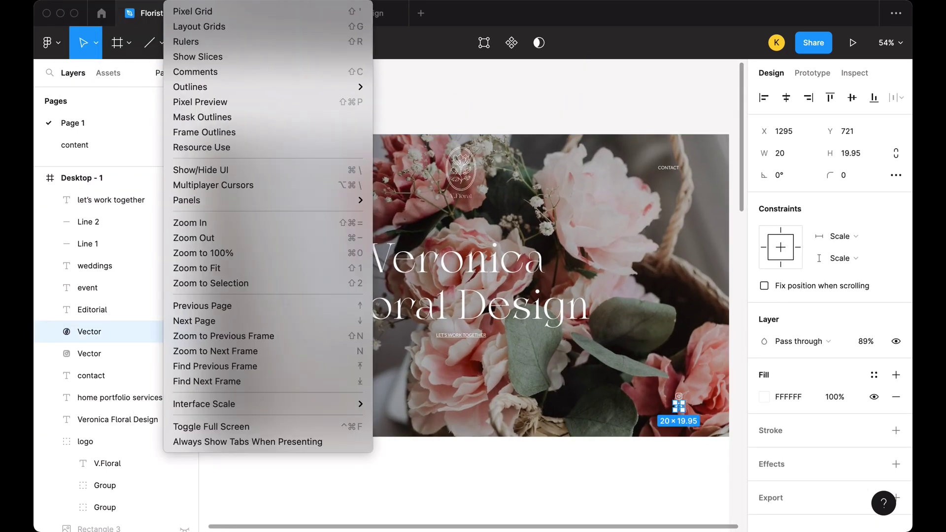
click(188, 38)
scroll(722, 419, up, 5)
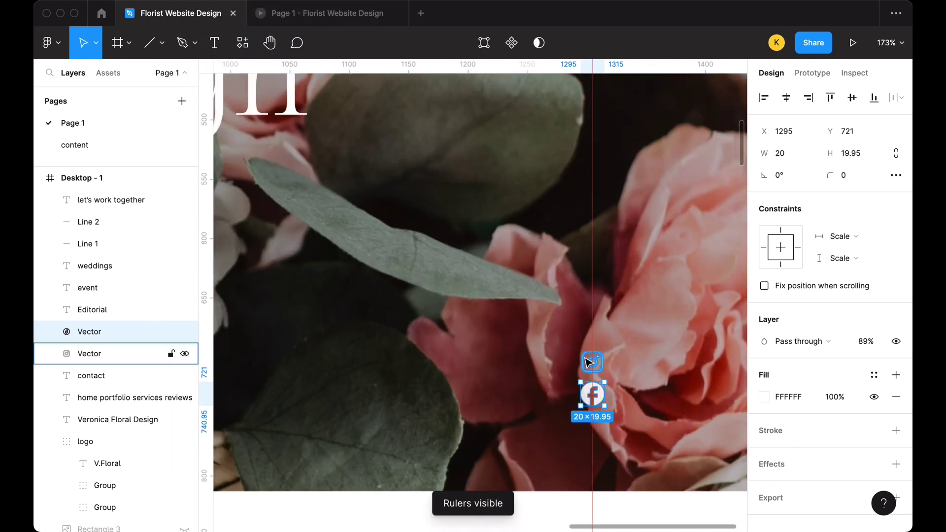
shift+click(591, 362)
scroll(588, 363, down, 5)
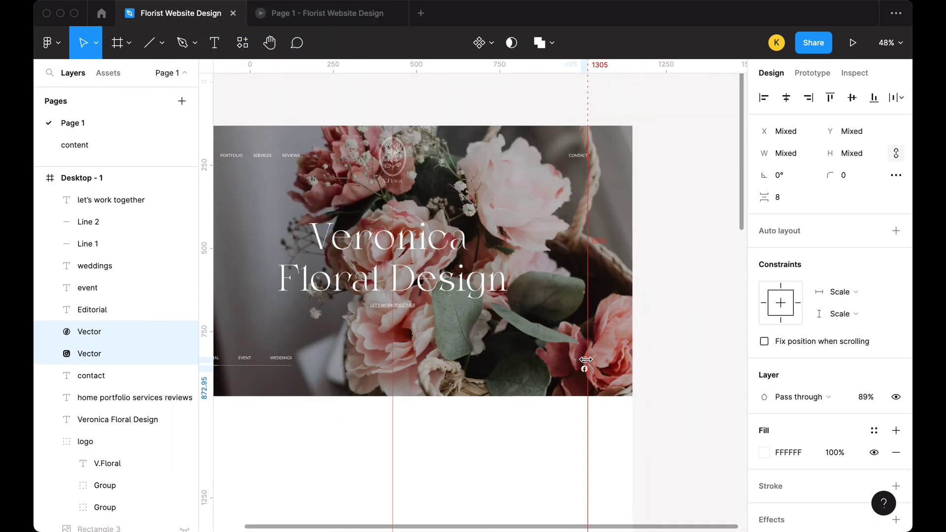
key(Escape)
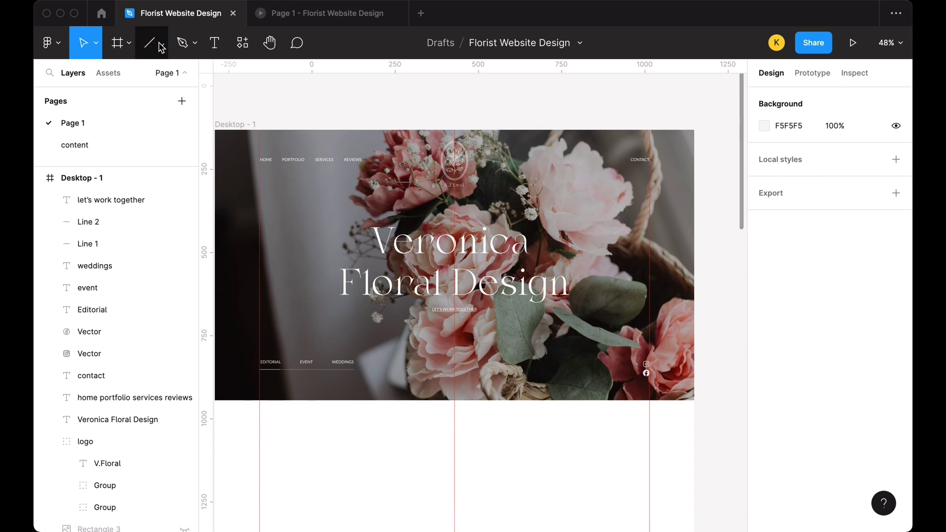
- Draw a 1440×724 rectangle spanning the area below the hero
click(161, 47)
scroll(294, 97, left, 2)
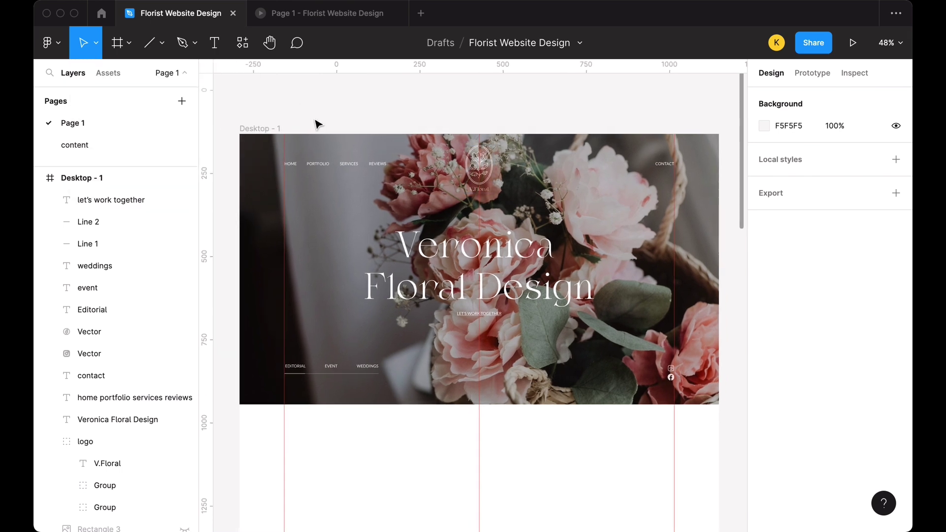
scroll(318, 123, right, 1)
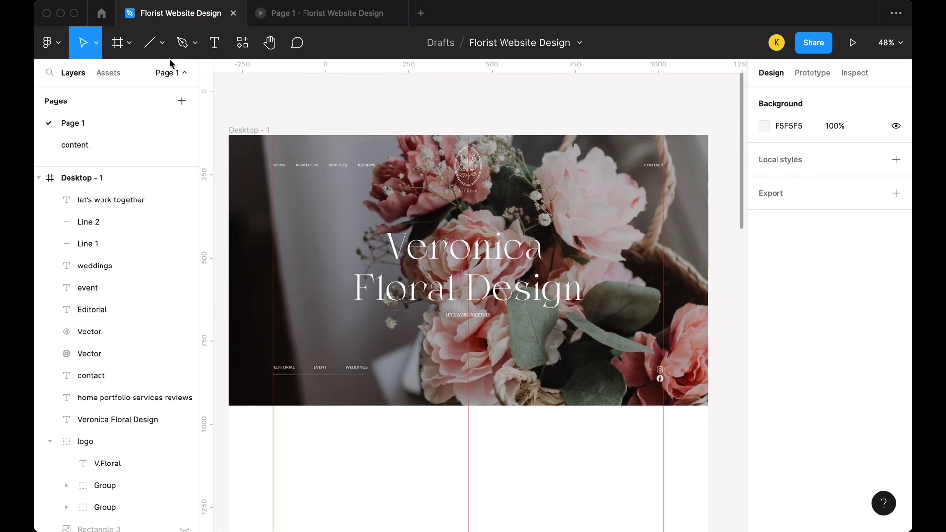
scroll(277, 103, down, 2)
scroll(312, 359, down, 3)
scroll(313, 354, up, 1)
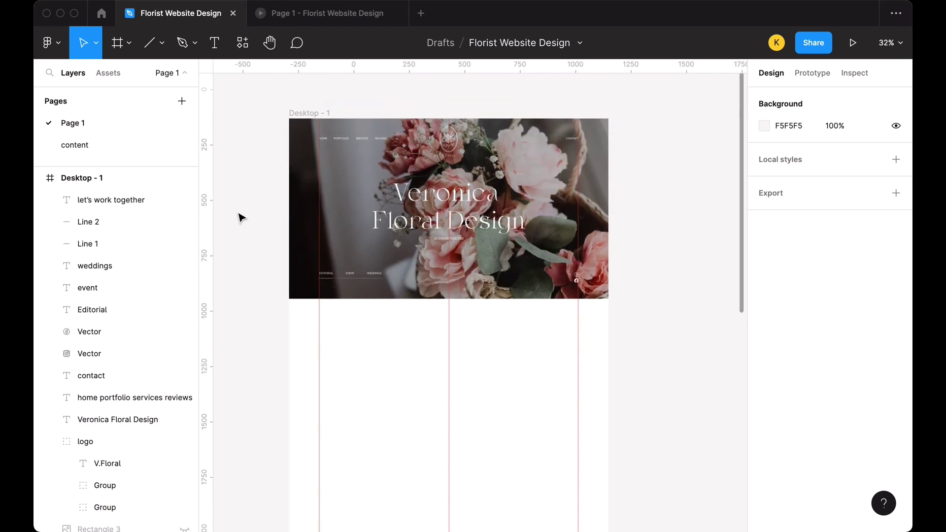
click(161, 43)
click(133, 73)
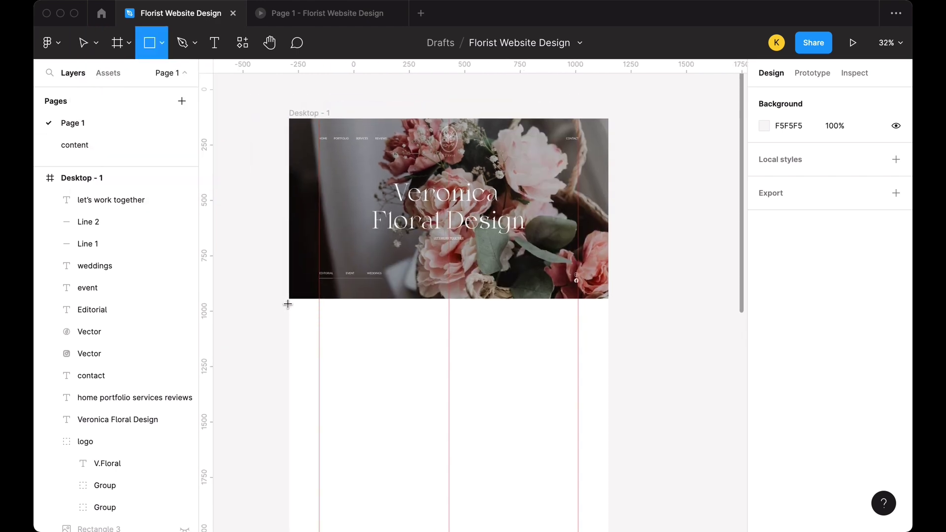
mouse_move(289, 299)
mouse_down()
mouse_move(591, 437)
mouse_move(602, 455)
mouse_up()
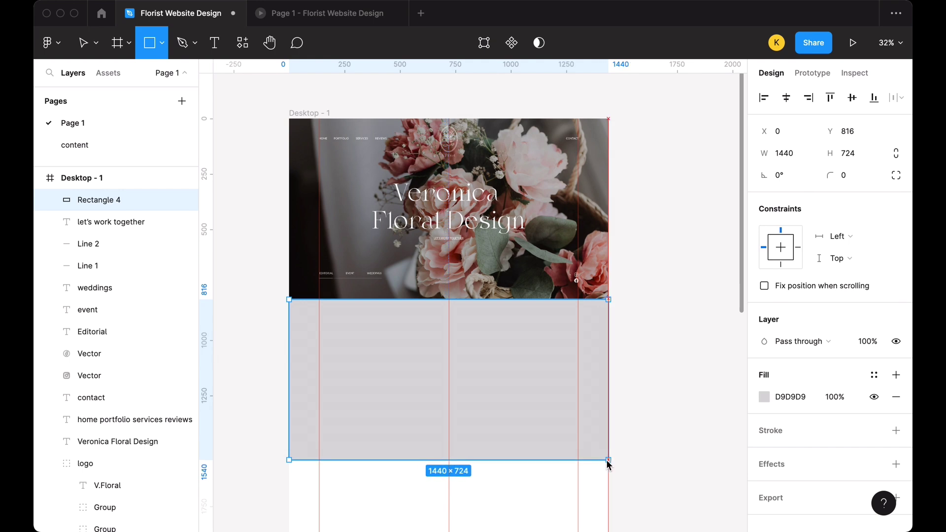
- Reselect the grey rectangle and open its fill colour picker
click(654, 376)
click(520, 361)
click(669, 340)
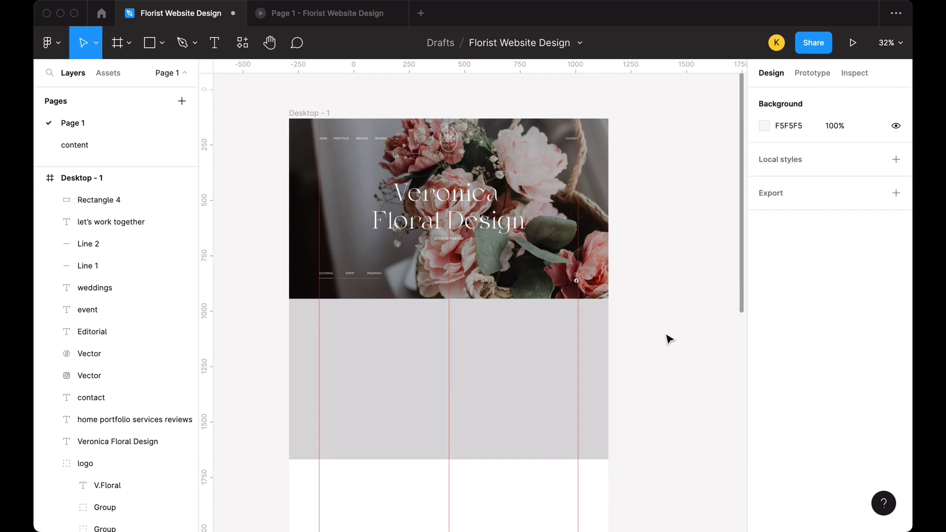
click(490, 349)
click(764, 397)
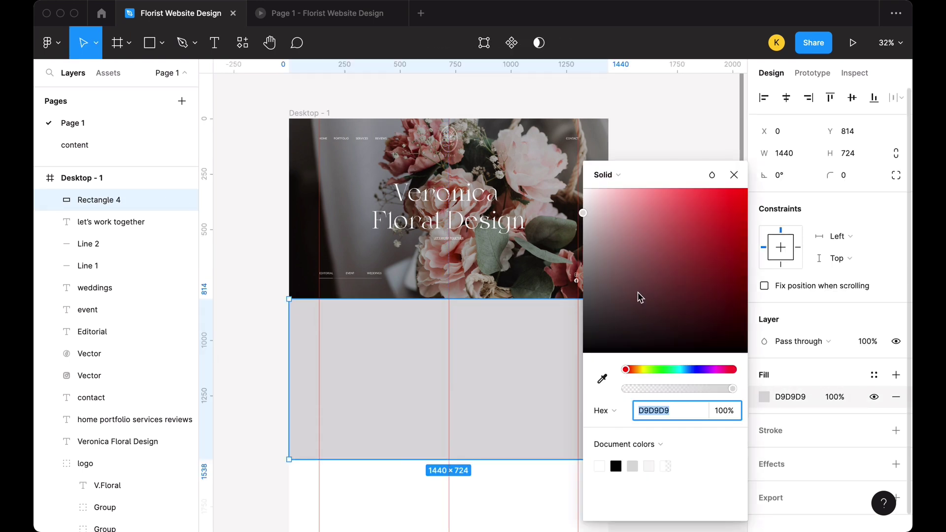
- Glance at the content page, reopen the rectangle's fill, then bring up the site copy
click(75, 145)
click(72, 123)
click(710, 321)
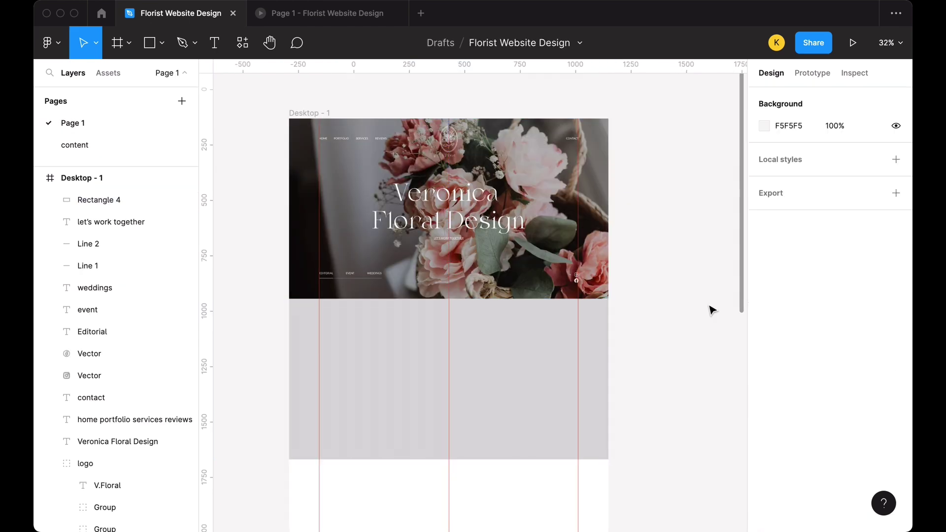
click(555, 394)
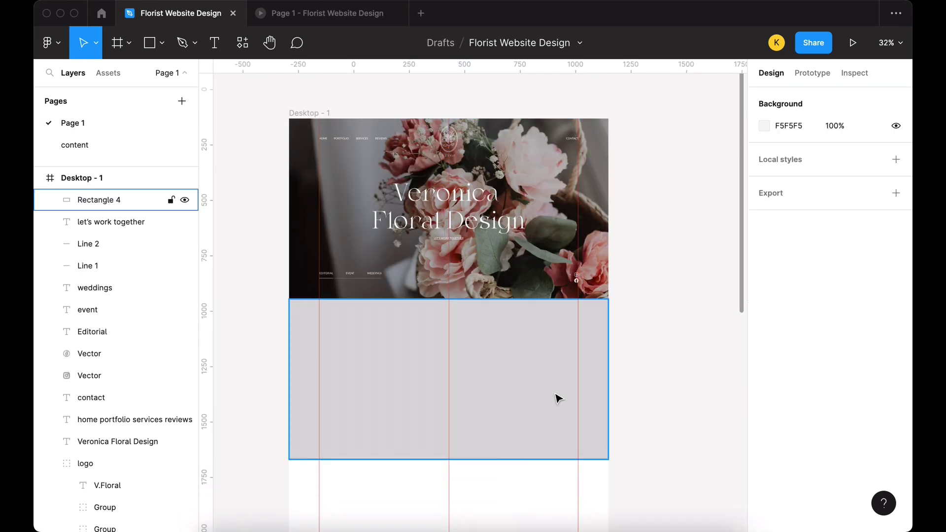
click(764, 396)
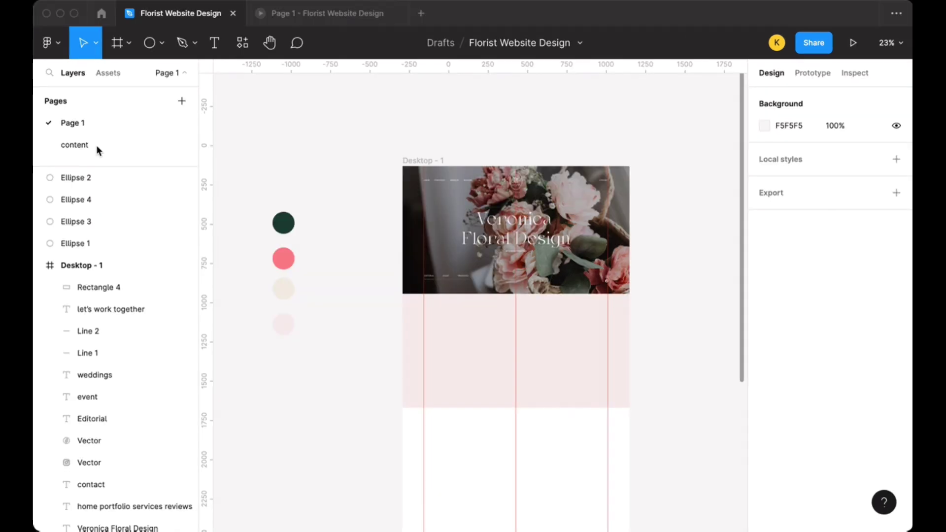
click(99, 146)
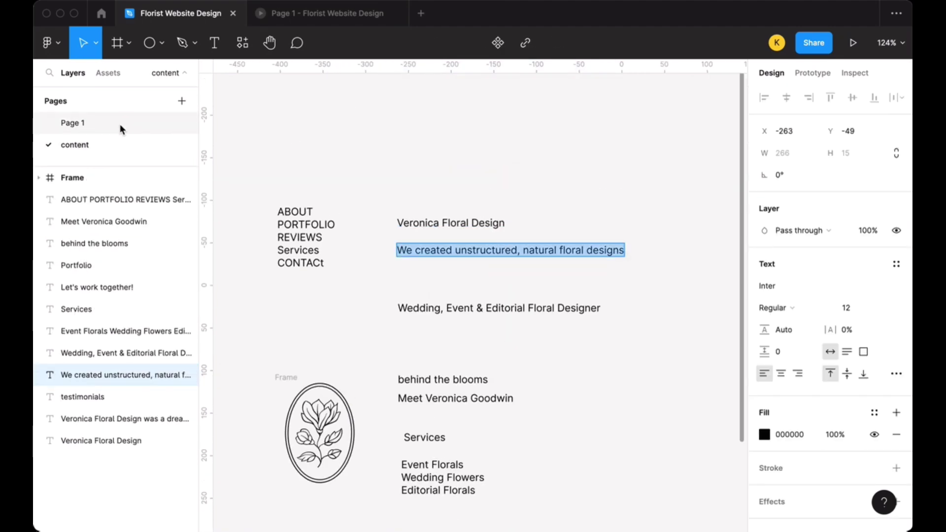
- Paste the intro sentence onto Page 1 and colour it with the dark green swatch
click(120, 129)
key(ctrl+v)
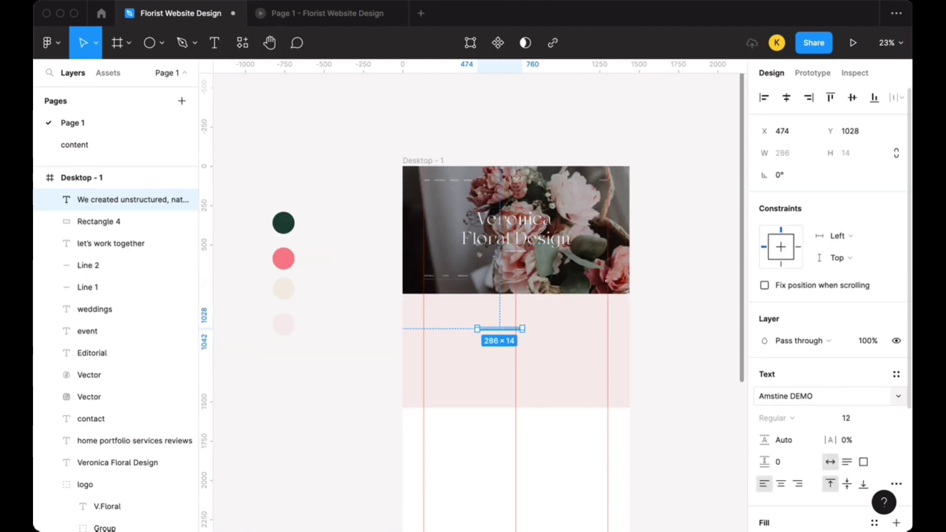
click(765, 414)
click(603, 374)
click(285, 222)
- Set the intro text to size 50 and widen its box to 753 px
click(498, 329)
click(851, 419)
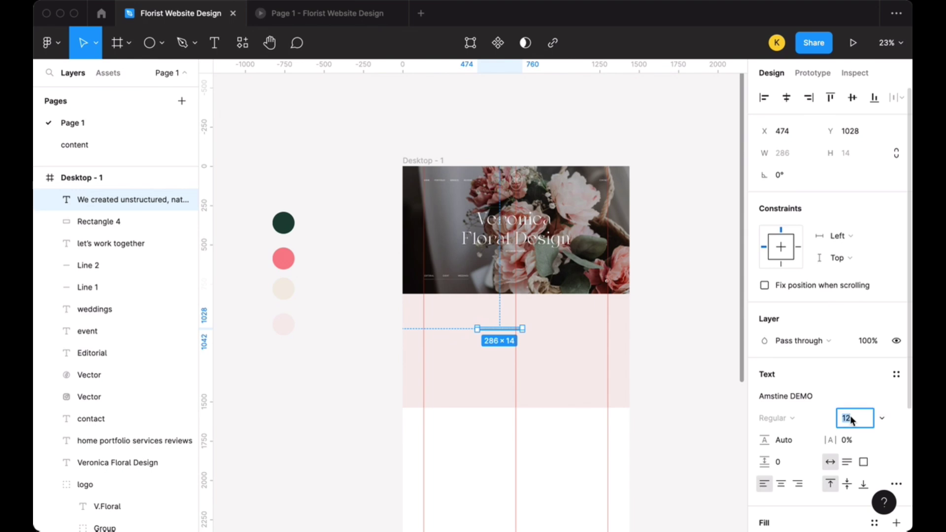
text(50)
key(Return)
key(shift+2)
drag(566, 354, 460, 355)
drag(672, 316, 519, 315)
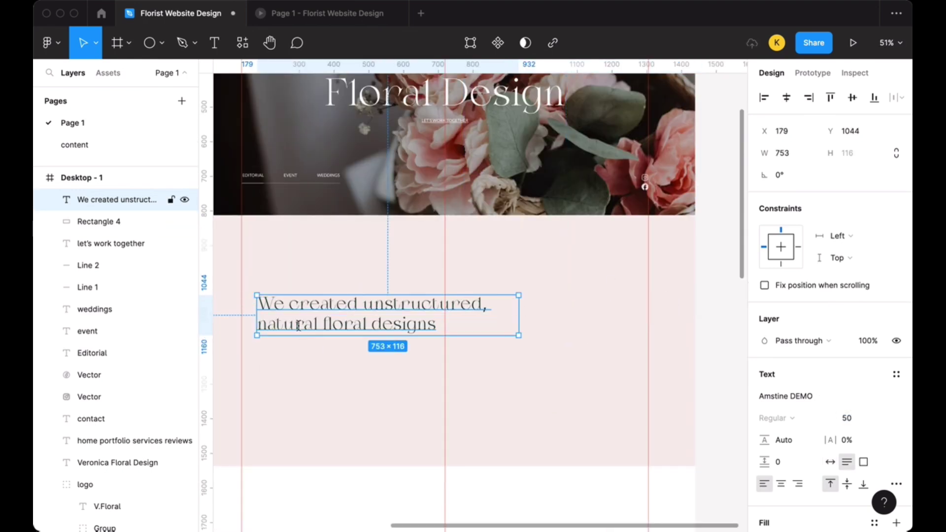
- Centre the heading in the pink section and enlarge it to size 60
double_click(298, 325)
drag(352, 333, 710, 416)
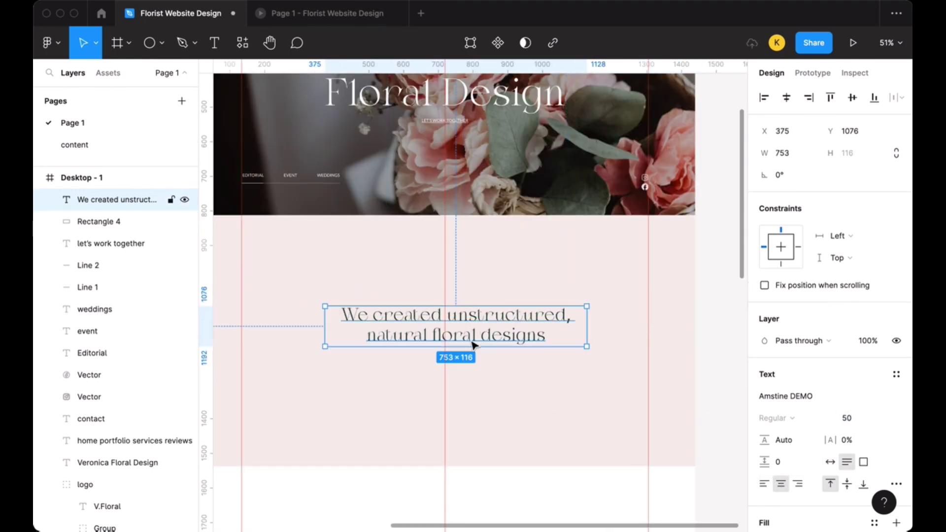
drag(472, 345, 454, 355)
drag(837, 422, 849, 419)
text(60)
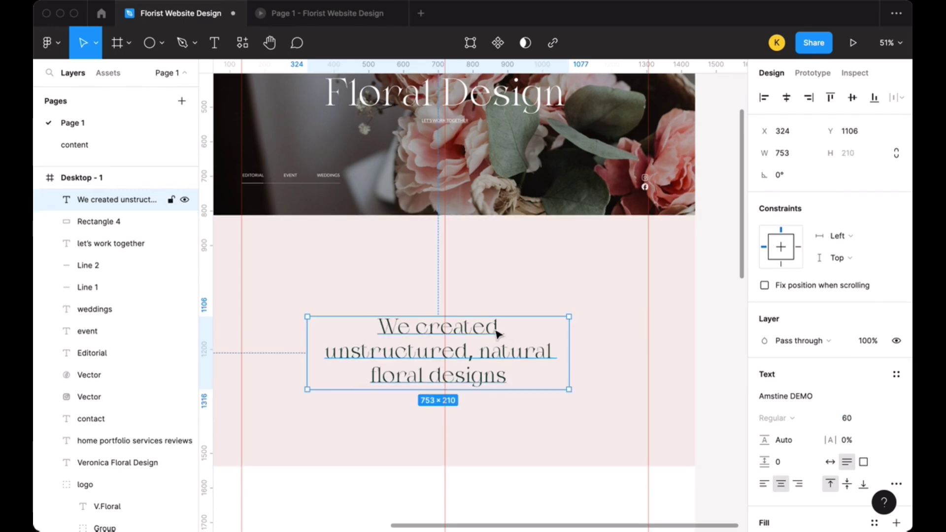
scroll(356, 489, down, 3)
click(356, 489)
- Draw a 170×170 square at the section's left edge and copy it to the lower right
drag(269, 217, 319, 281)
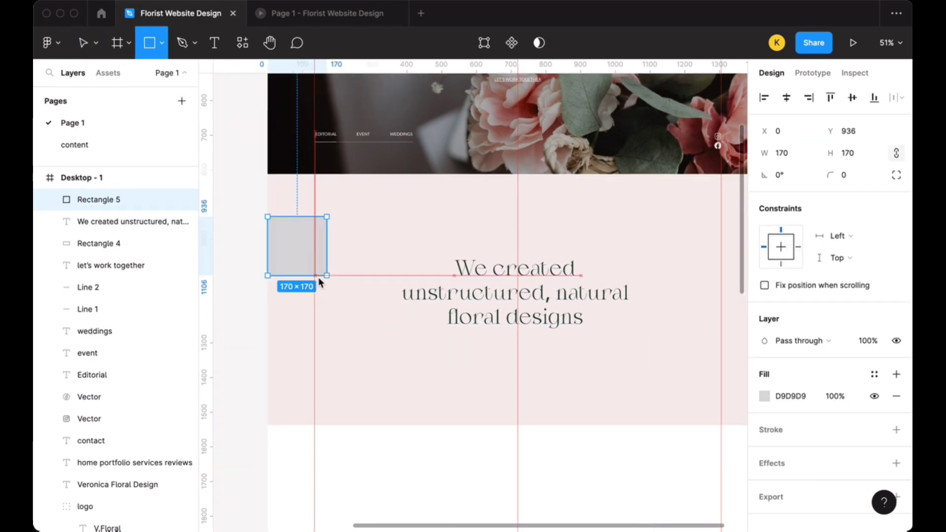
key(ctrl+v)
scroll(608, 313, down, 2)
click(663, 329)
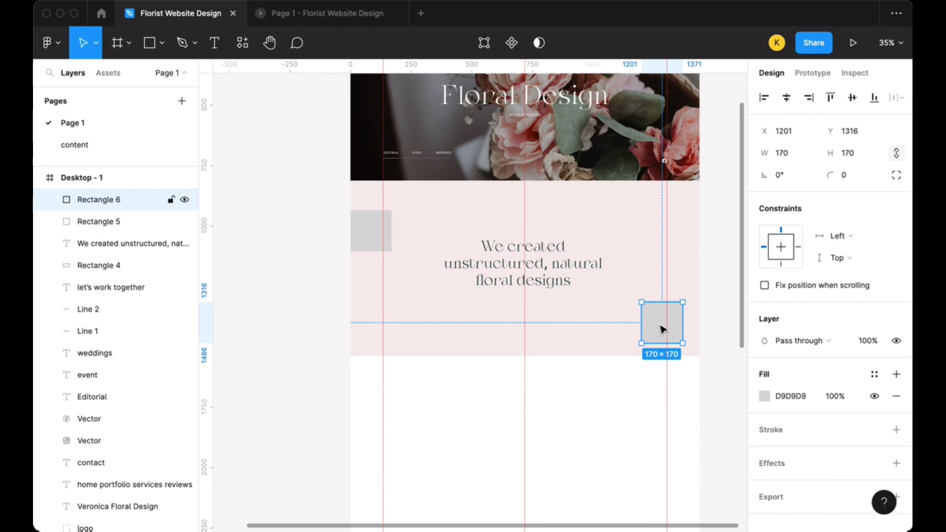
click(369, 232)
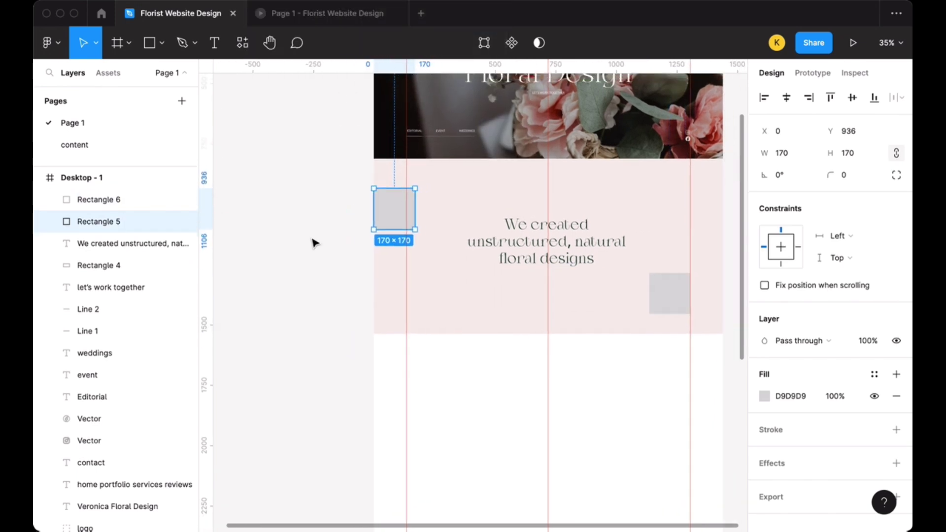
- Search Unsplash for 'flower' and fill the squares with tulip and echinacea photos
scroll(314, 243, up, 3)
text(flower)
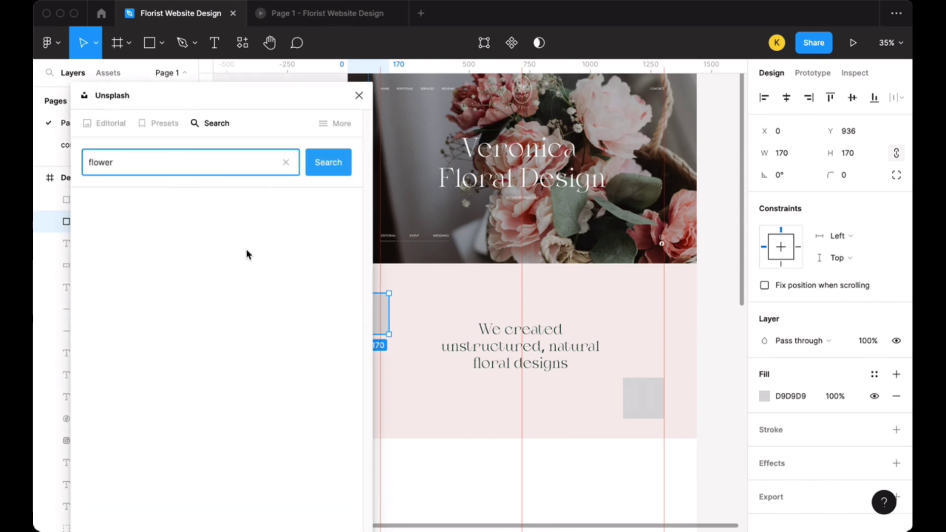
key(Return)
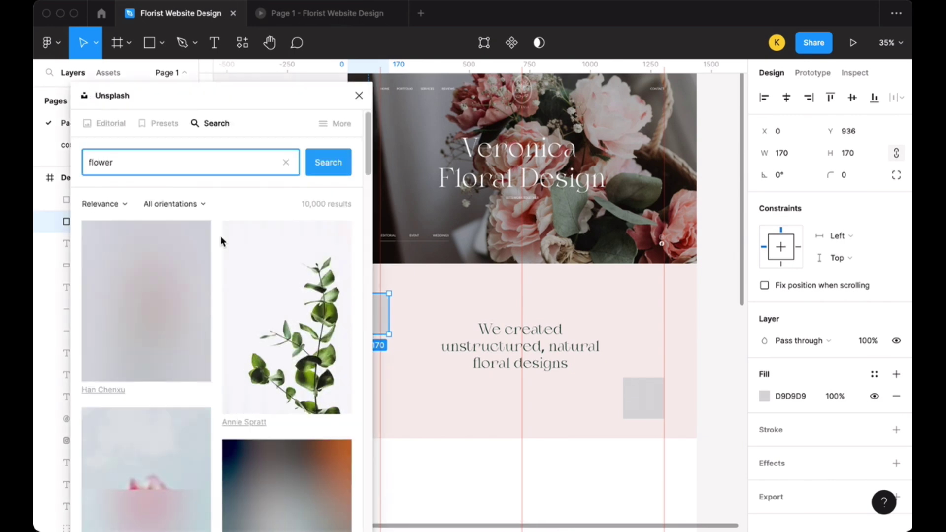
click(638, 397)
scroll(215, 369, down, 5)
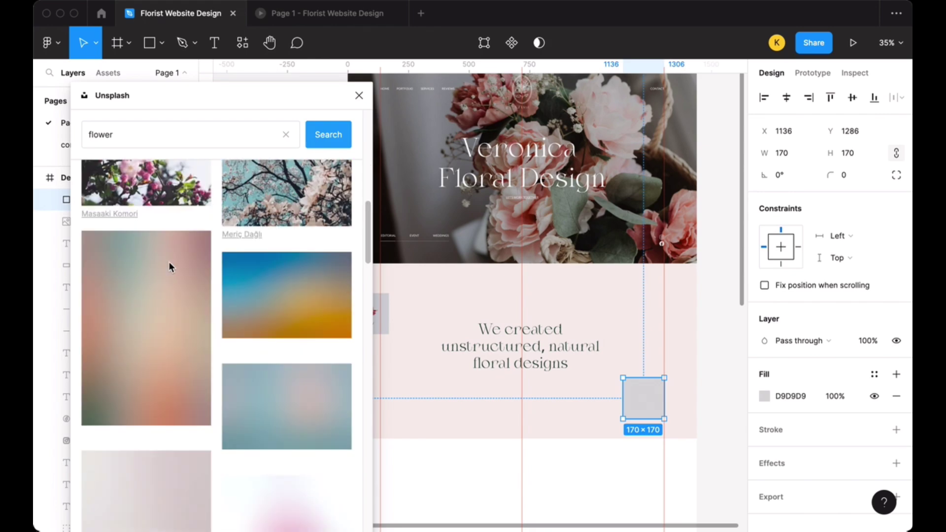
click(146, 465)
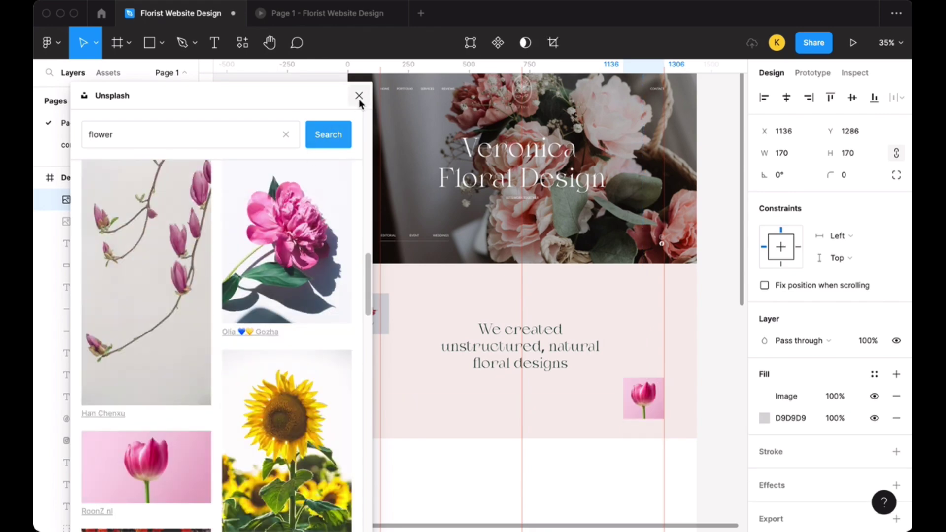
scroll(288, 319, down, 5)
click(297, 336)
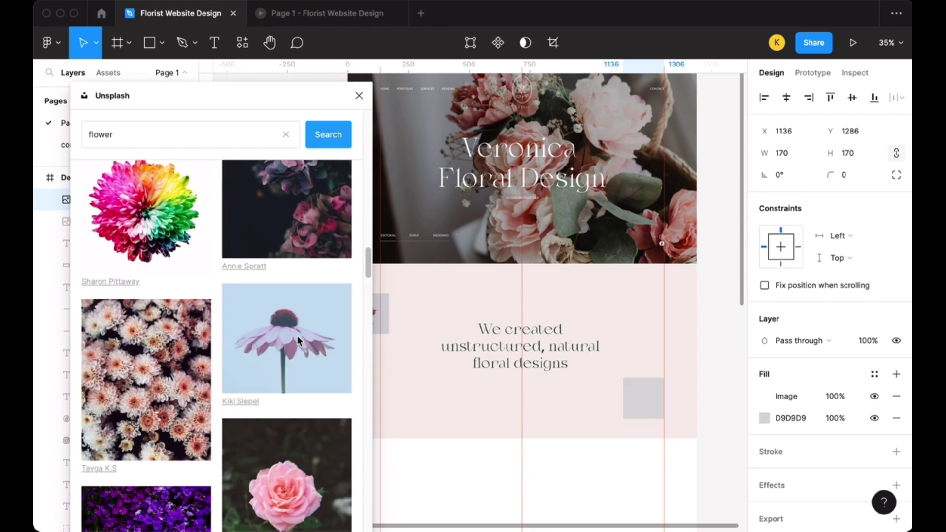
scroll(305, 327, down, 5)
click(359, 96)
- Draw a text box beneath the heading, then discard the empty box
scroll(420, 406, down, 3)
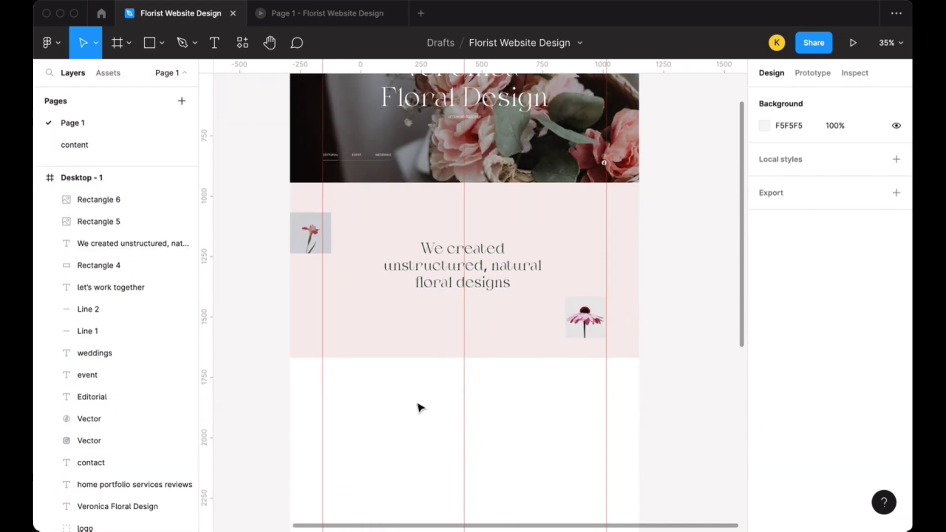
scroll(307, 301, left, 5)
scroll(306, 301, right, 5)
key(t)
scroll(540, 407, up, 3)
scroll(443, 416, up, 3)
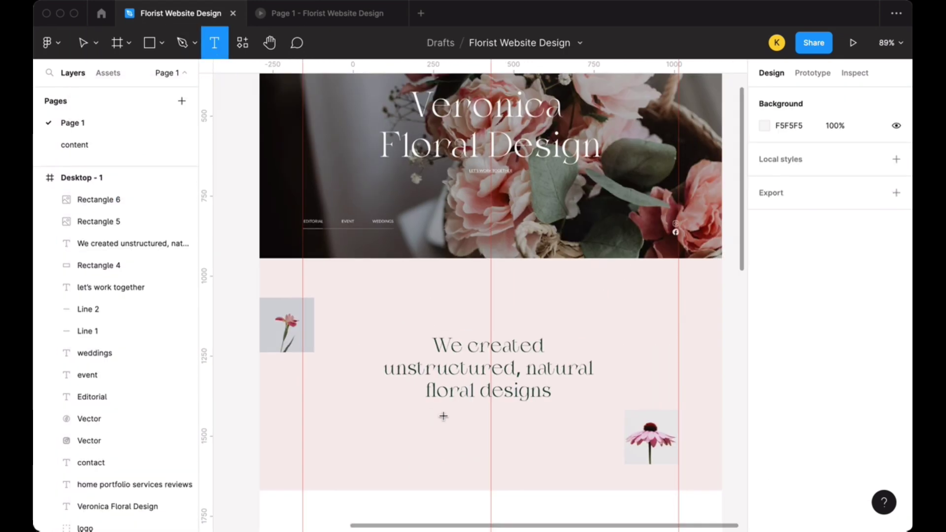
drag(422, 409, 567, 431)
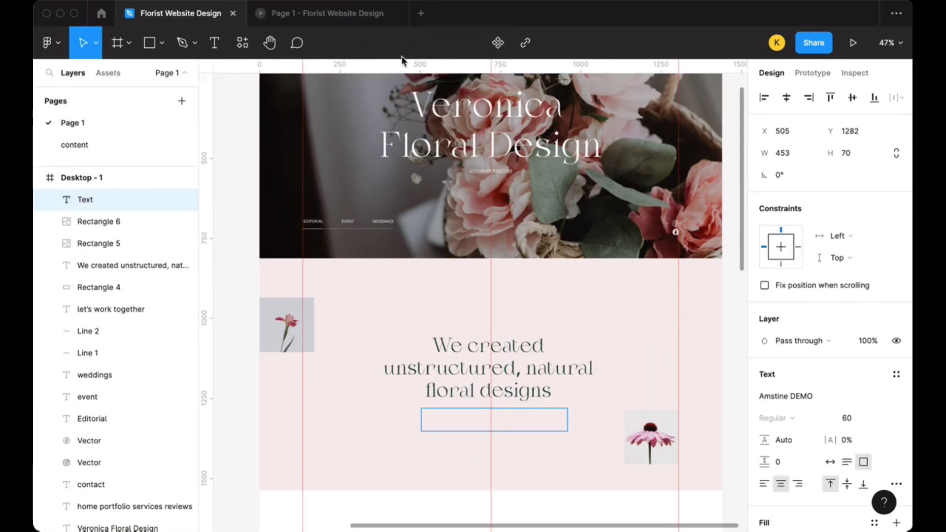
key(Escape)
key(t)
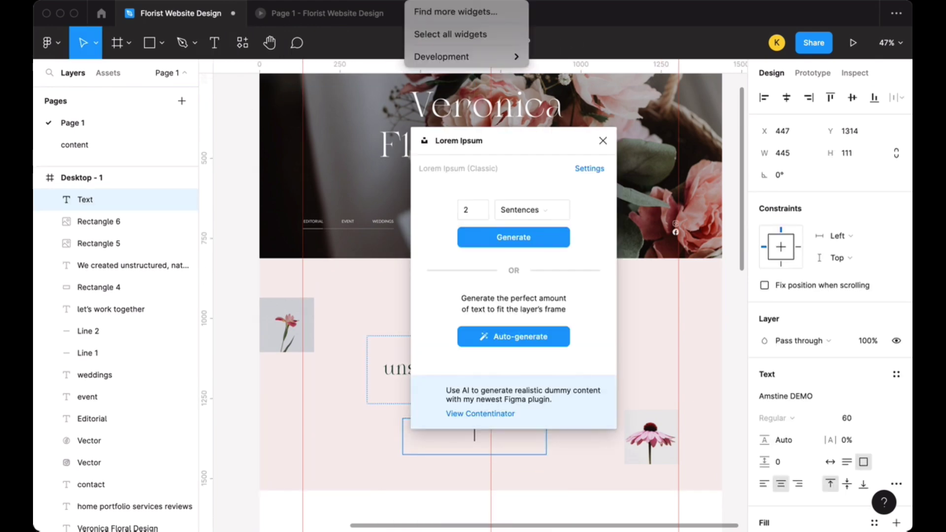
- Generate two Lorem Ipsum sentences in 13-point Lato, then select the logo group
click(515, 238)
click(785, 400)
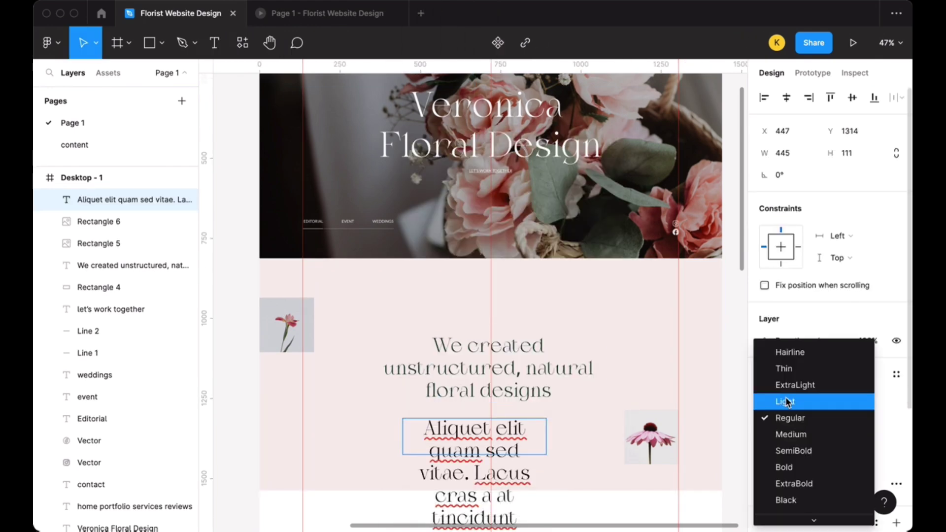
text(Lato)
key(Return)
click(848, 418)
text(14)
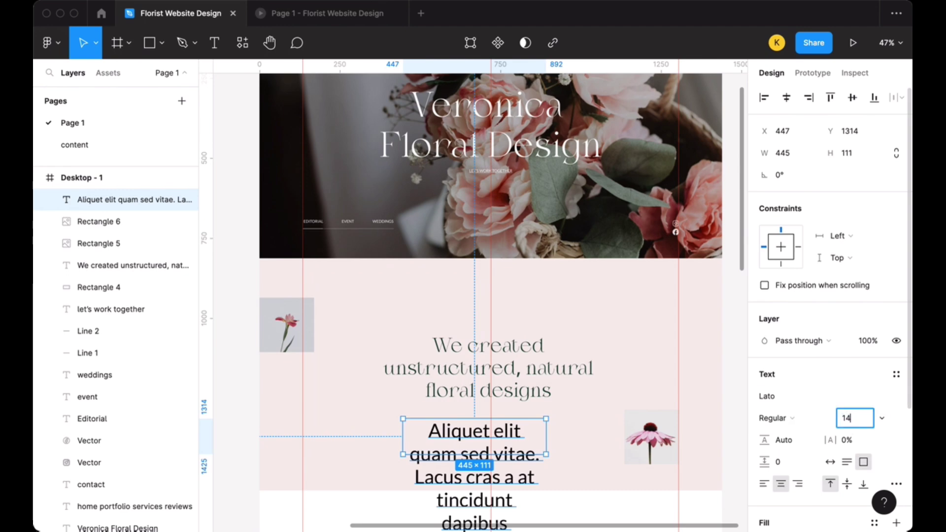
key(BackSpace)
text(3)
key(Return)
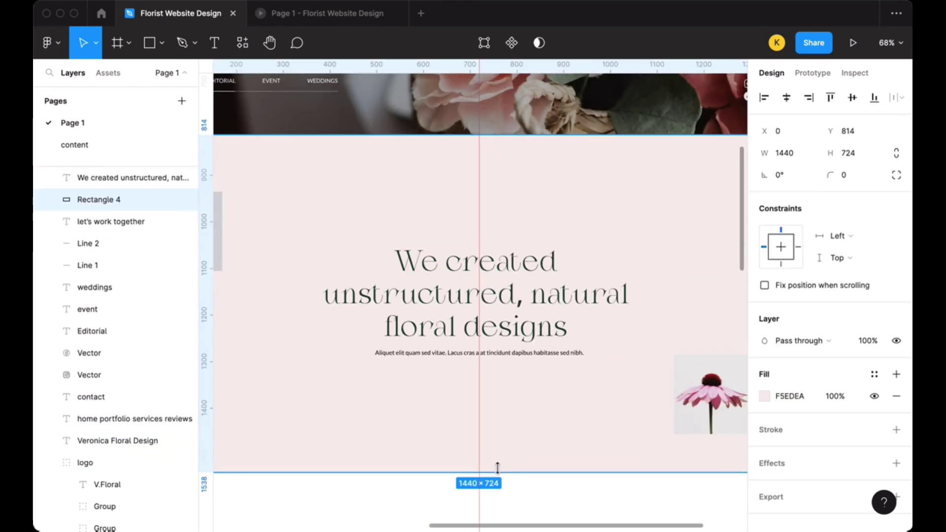
click(486, 323)
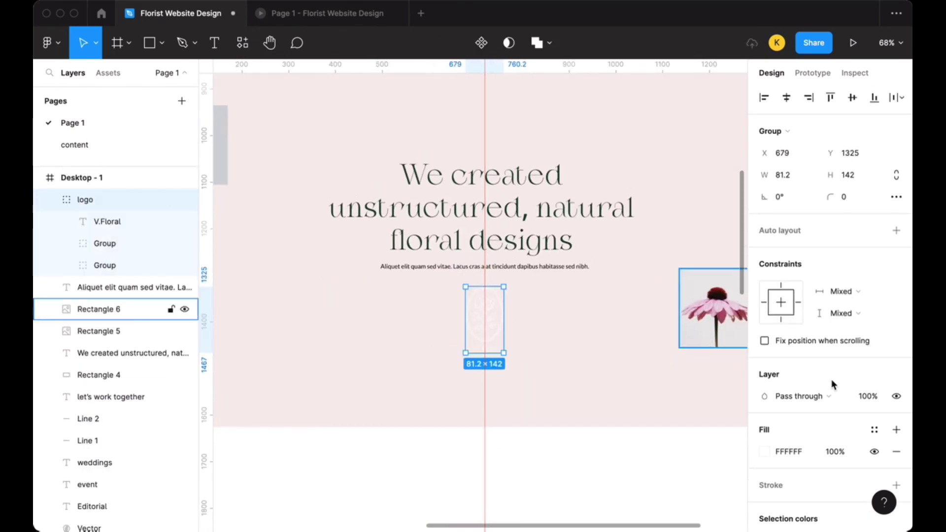
- Capitalise the key words of the heading, such as 'Designs'
scroll(833, 384, down, 3)
click(766, 323)
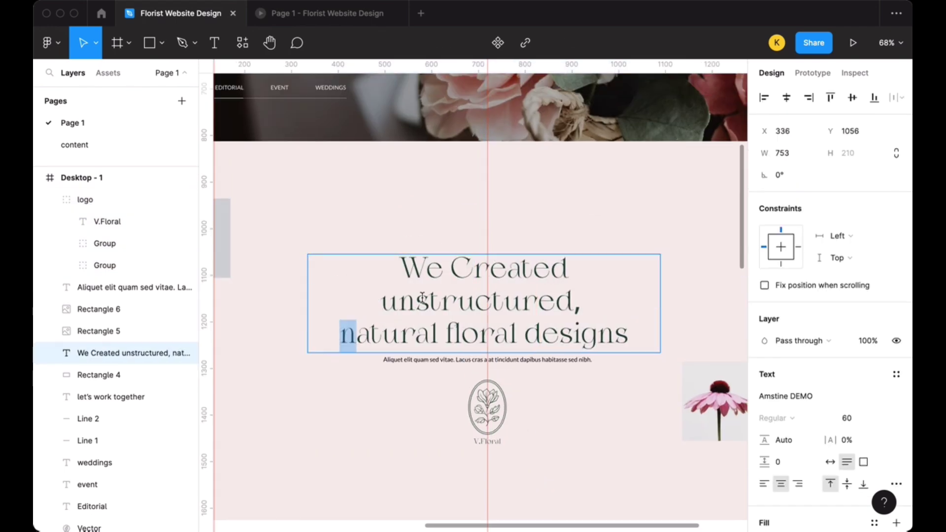
text(D)
click(566, 400)
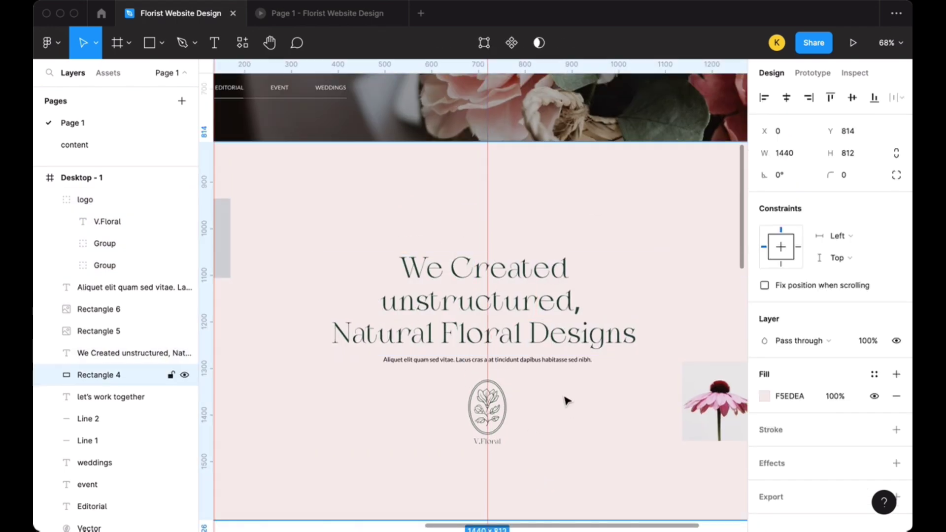
- Set the placeholder paragraph's font weight to Light
scroll(500, 422, up, 5)
click(542, 331)
click(780, 415)
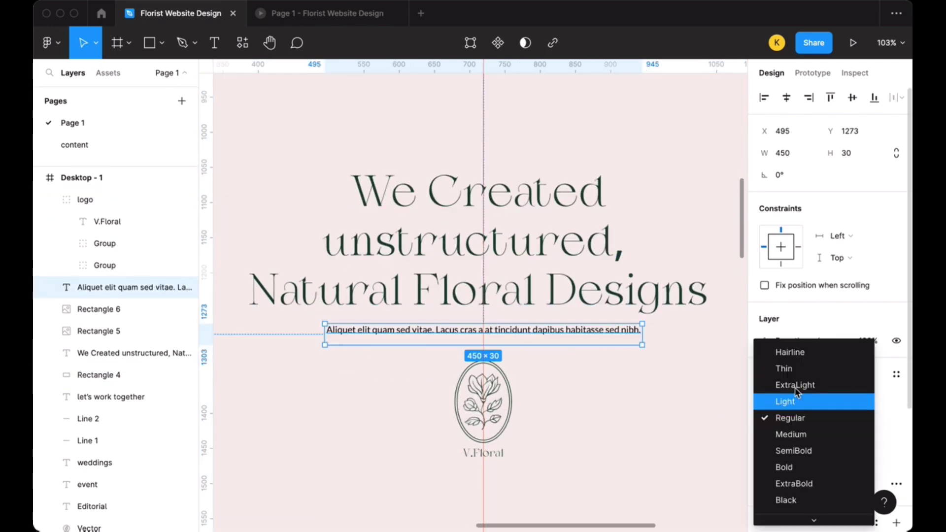
click(794, 396)
click(486, 400)
- Add year text labels beside the V.Floral logo
scroll(486, 399, down, 5)
scroll(426, 389, up, 8)
key(t)
click(405, 394)
text(since)
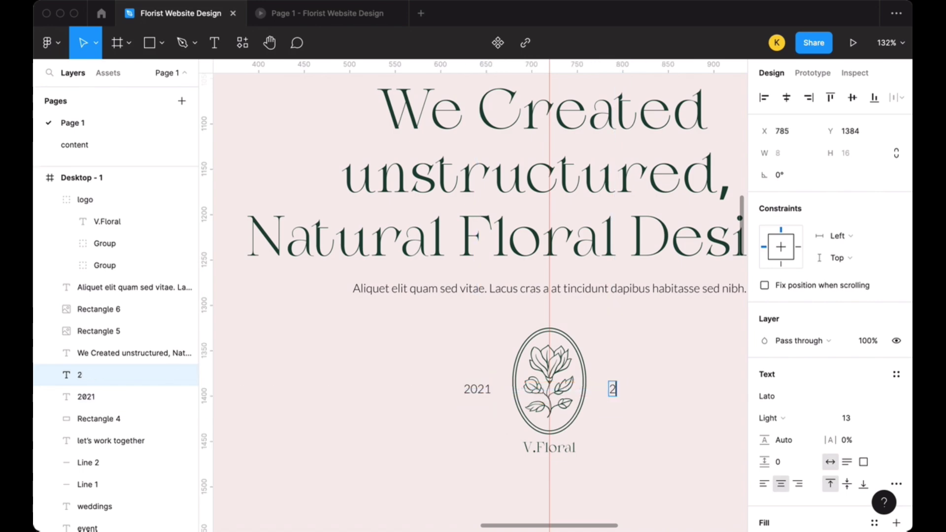
shift+click(476, 389)
- Group the V.Floral logo with both year labels
scroll(483, 398, down, 5)
click(446, 335)
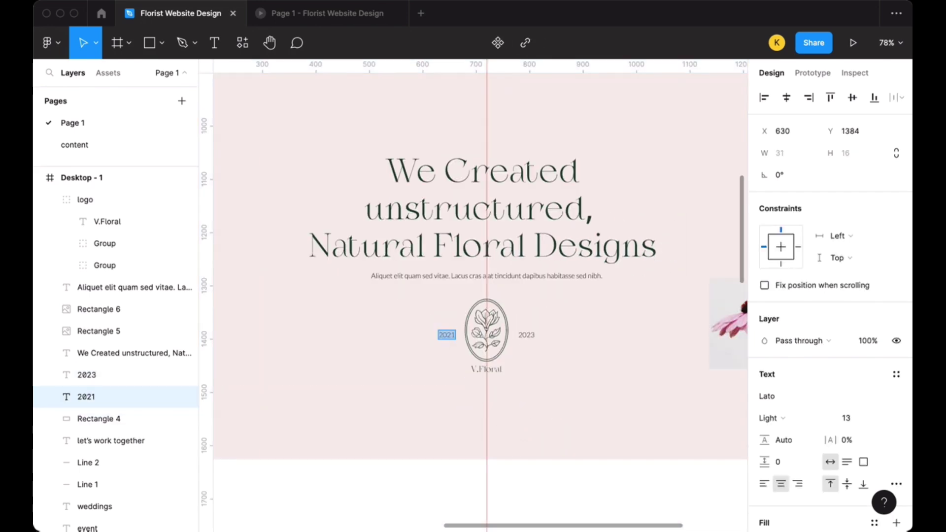
text(1984)
shift+click(486, 330)
shift+click(513, 329)
key(ctrl+g)
- Draw a 1440×682 section below the pink section with fill F9F4EC
click(589, 473)
scroll(589, 473, down, 5)
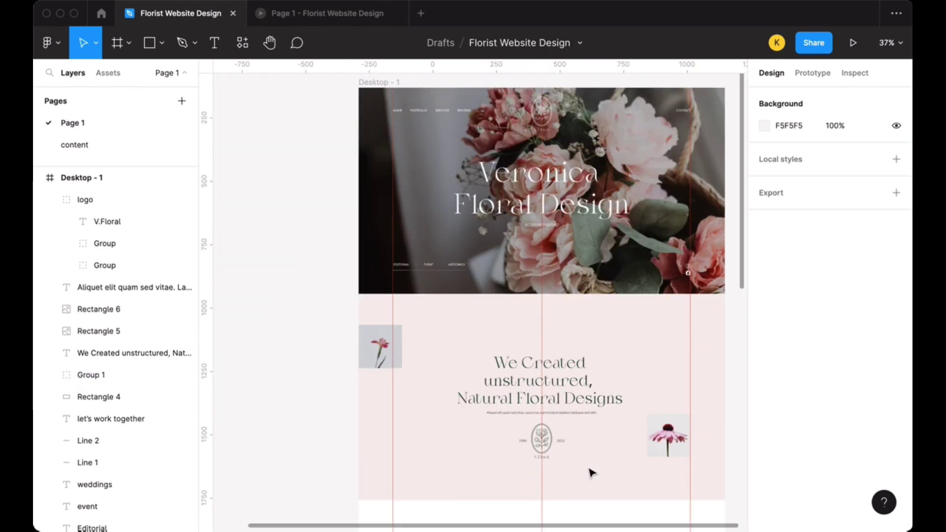
click(537, 426)
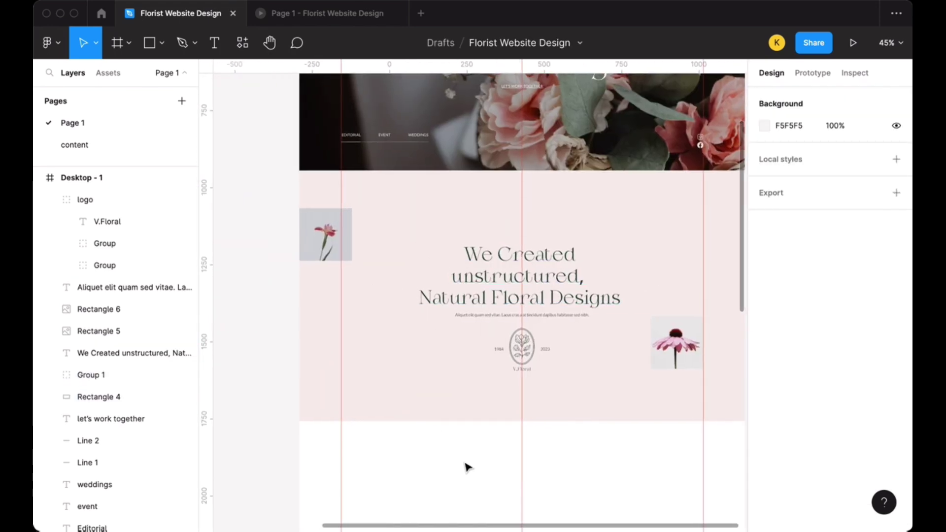
scroll(422, 335, down, 3)
scroll(422, 335, left, 3)
key(r)
scroll(528, 344, down, 3)
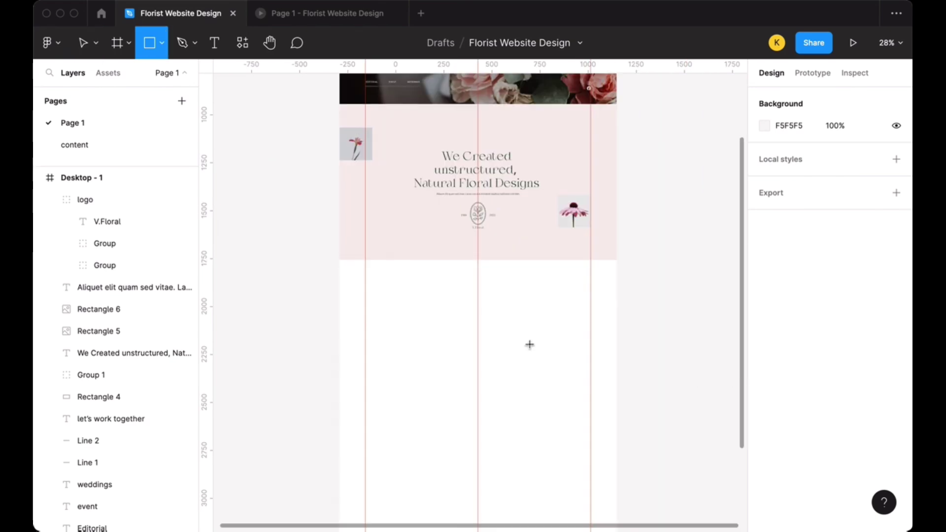
drag(339, 257, 617, 389)
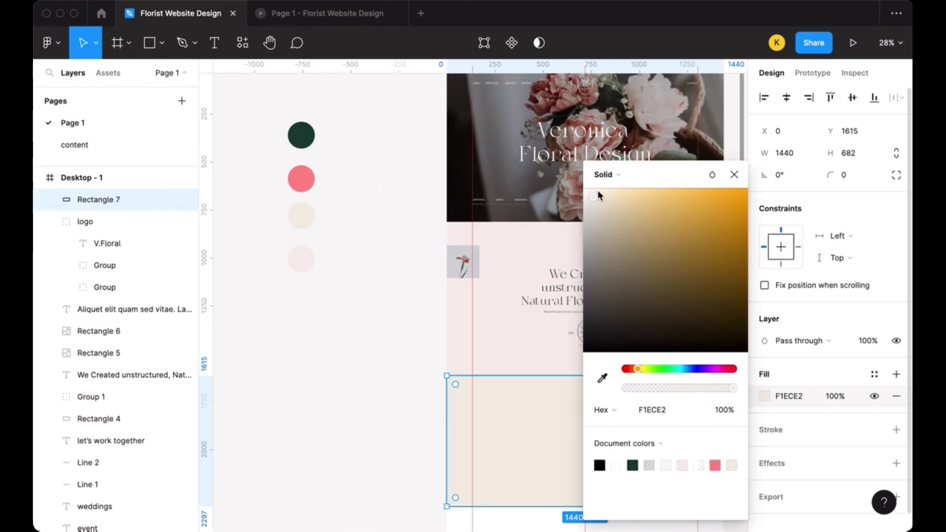
drag(599, 195, 592, 192)
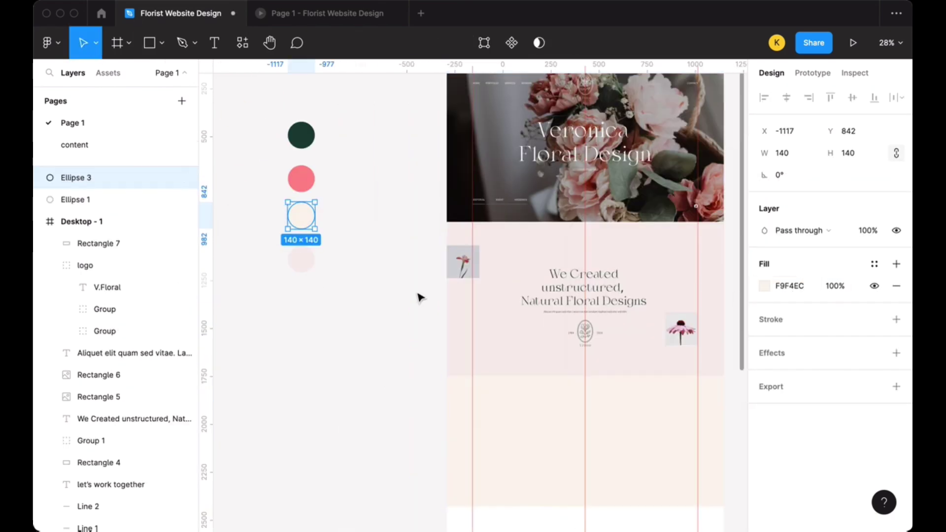
- Preview the site with the new cream section
key(ctrl+alt+Return)
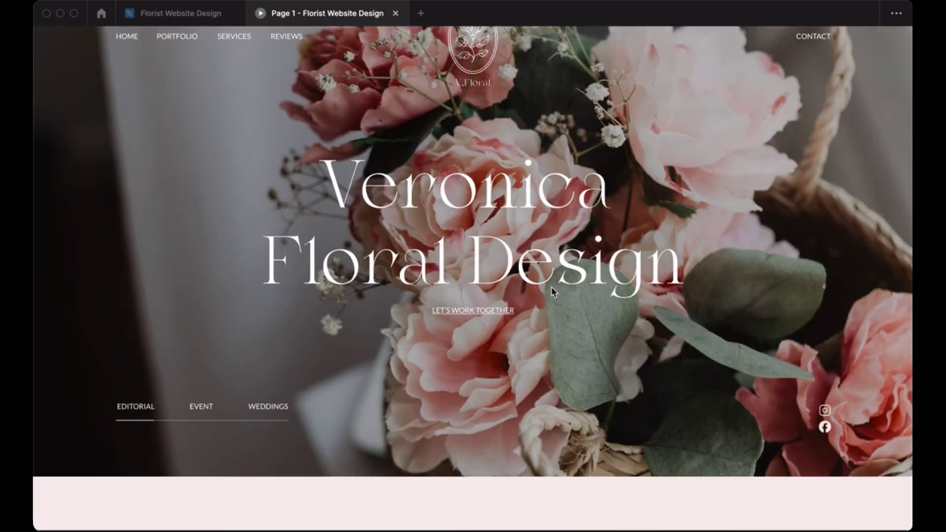
scroll(552, 286, down, 10)
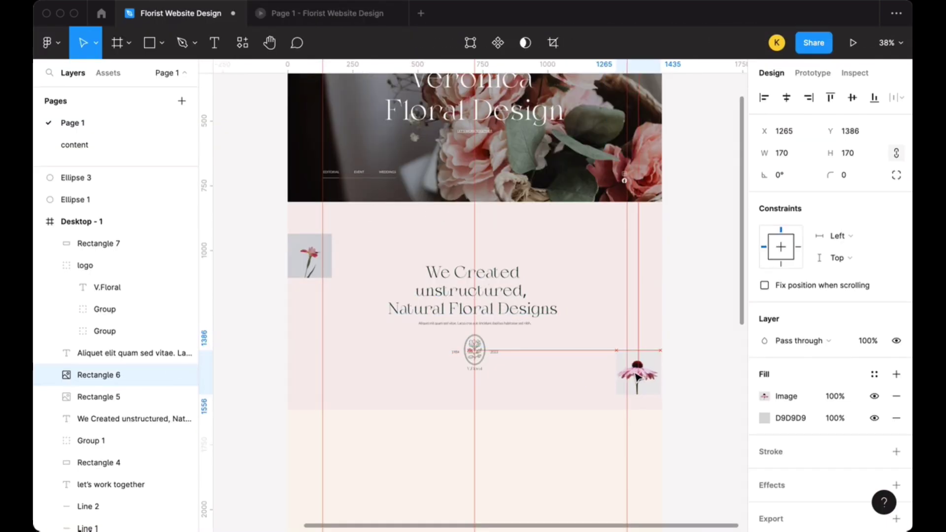
scroll(472, 276, up, 3)
- Edit the heading to 'We Create Natural Floral Designs' on two lines, slightly lower
click(473, 276)
double_click(561, 303)
drag(560, 303, 538, 276)
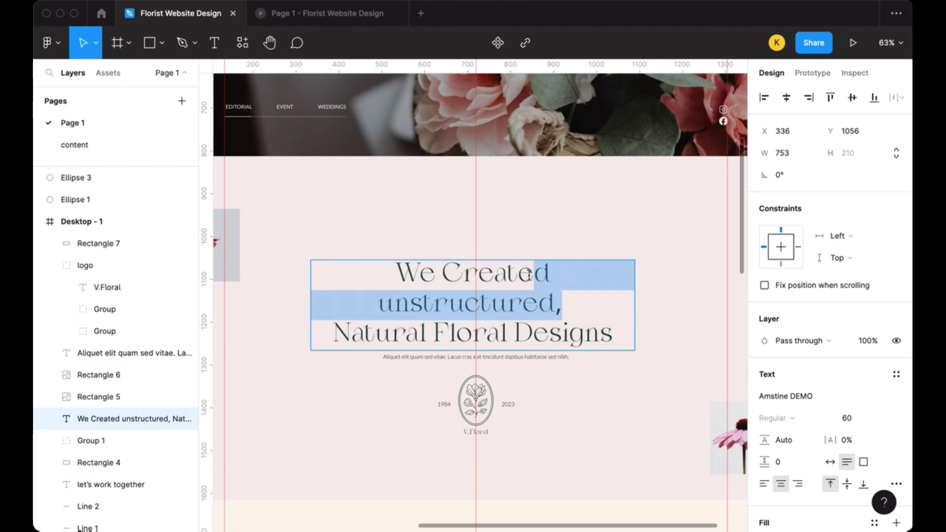
key(BackSpace)
key(Escape)
drag(471, 287, 474, 308)
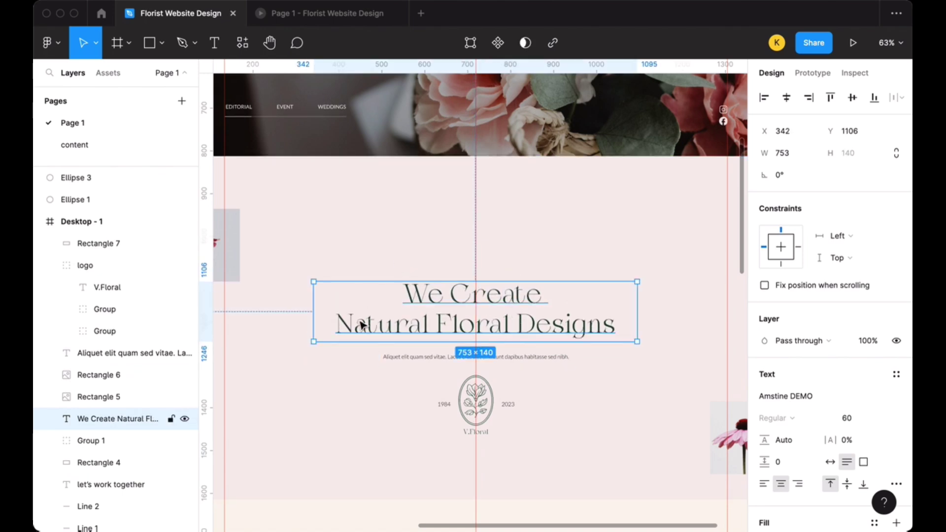
double_click(345, 316)
key(BackSpace)
click(538, 249)
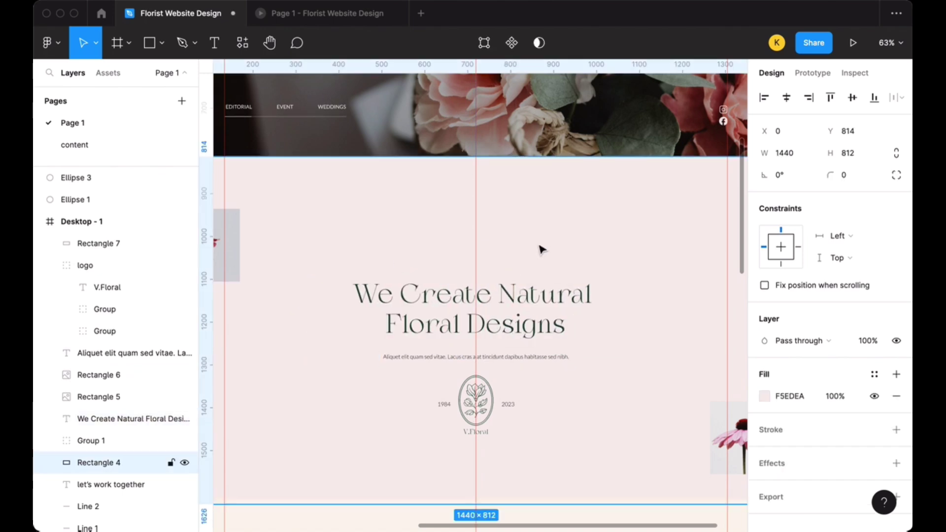
- Check the intro section in the live preview and return to the design file
click(283, 14)
scroll(454, 367, down, 3)
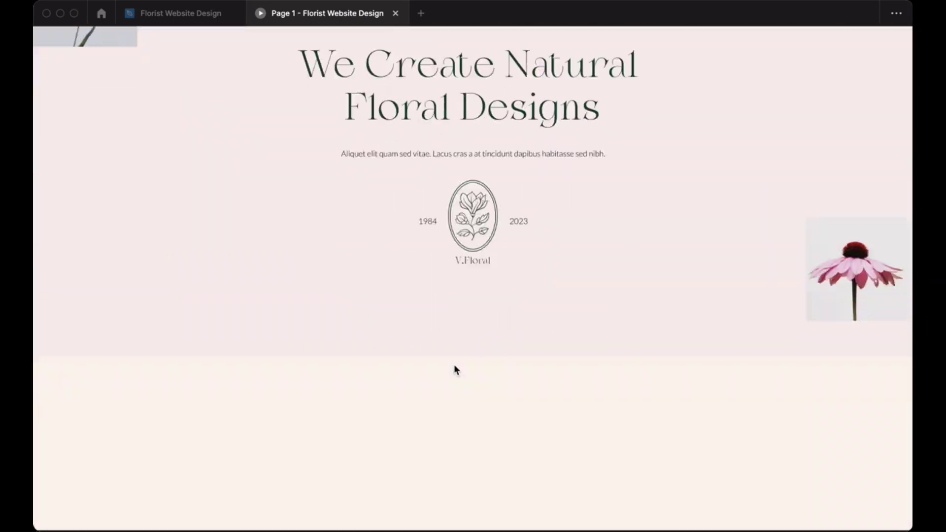
key(ctrl+shift+Tab)
- Bring the pexels florist photo into Desktop - 1, scaling and trimming it
click(416, 417)
scroll(298, 277, up, 2)
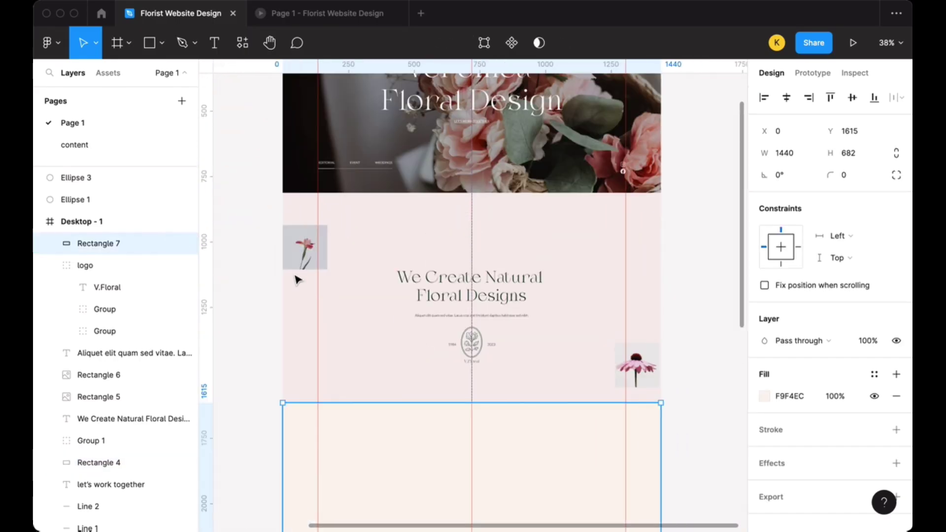
drag(541, 380, 327, 253)
shift+click(327, 254)
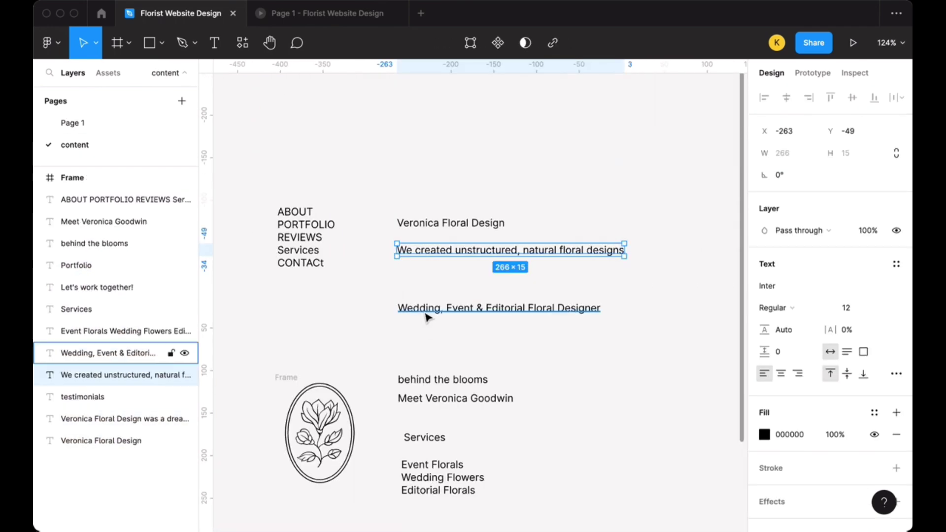
click(424, 311)
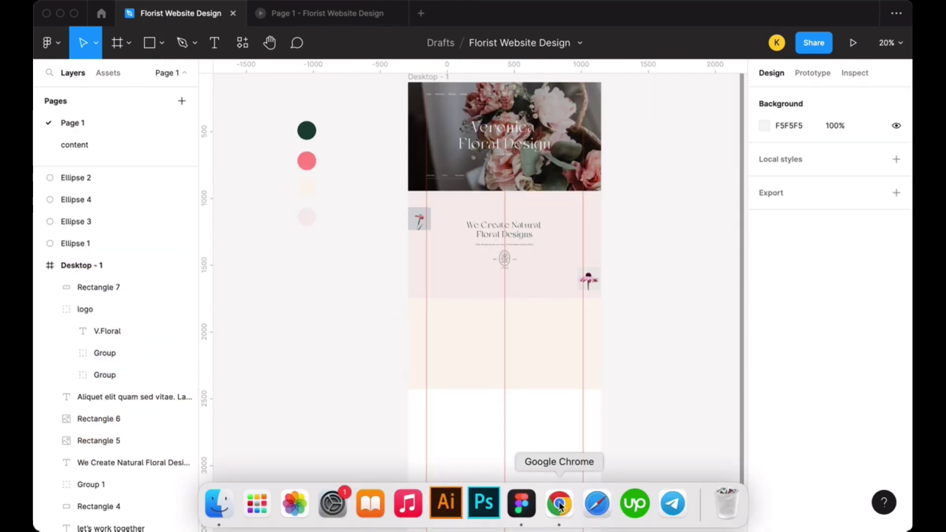
mouse_move(508, 397)
mouse_down()
mouse_move(488, 403)
mouse_move(530, 392)
mouse_move(469, 386)
mouse_up()
drag(442, 351, 481, 355)
scroll(480, 354, up, 3)
drag(337, 333, 394, 336)
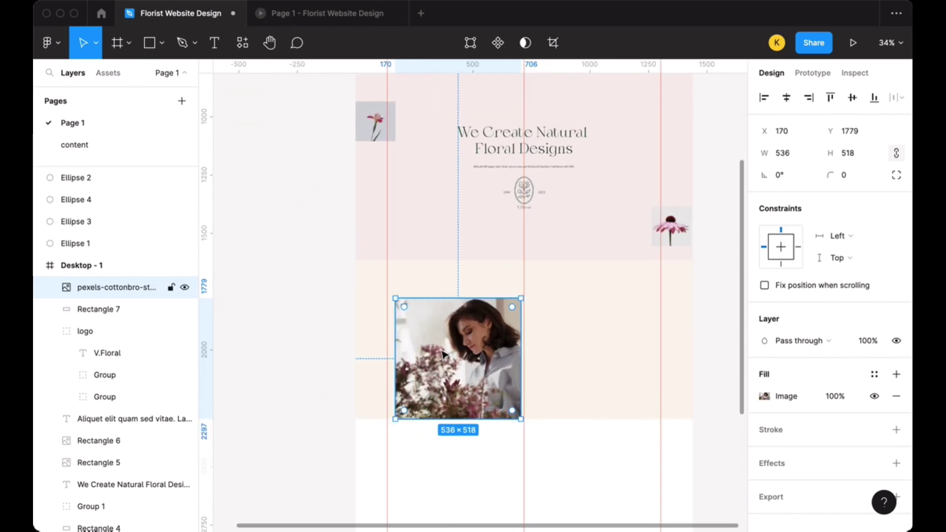
- Move the photo to the section's top-left and push the peach section further down
scroll(578, 453, up, 2)
click(579, 454)
scroll(578, 454, down, 2)
click(453, 397)
drag(453, 396, 422, 367)
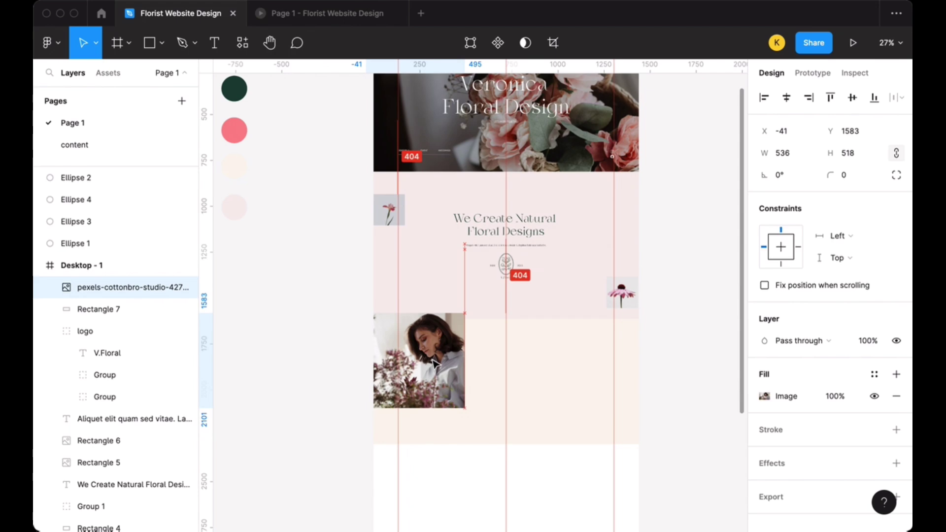
click(566, 348)
drag(566, 348, 566, 474)
- Stretch the photo into a wide banner of about 1179×558 aligned to the column guides
click(453, 378)
drag(470, 415, 586, 415)
mouse_move(386, 375)
mouse_down()
mouse_move(412, 389)
mouse_move(399, 380)
mouse_up()
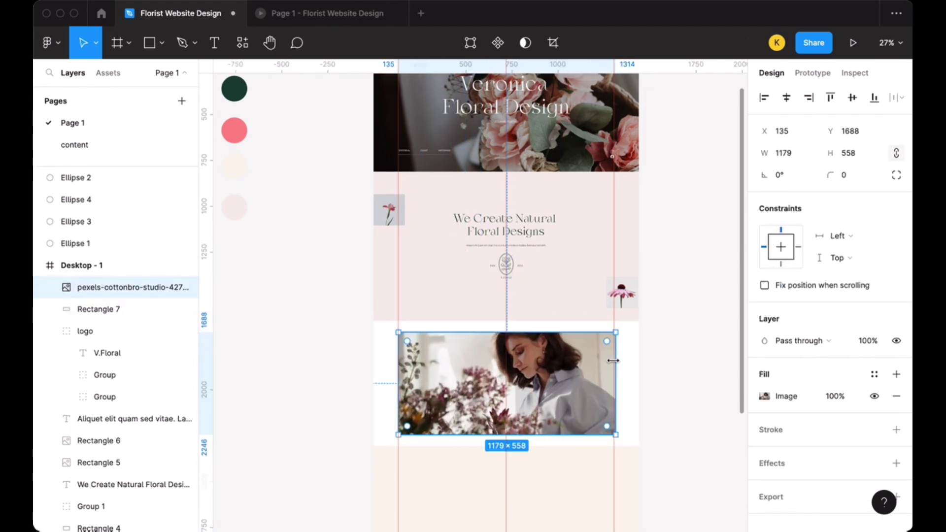
drag(615, 359, 613, 359)
click(541, 316)
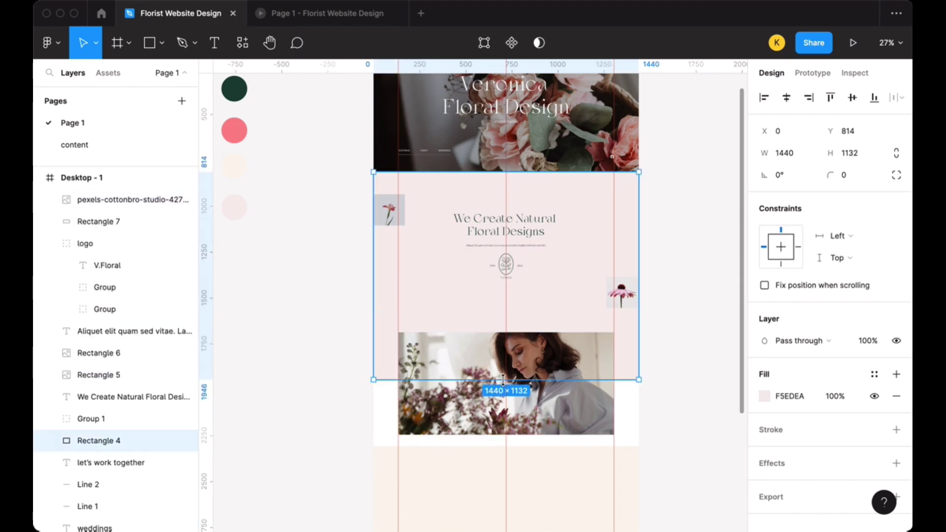
click(530, 456)
click(646, 340)
- Preview the page with the wide photo, then return to the editor
scroll(352, 249, down, 3)
scroll(353, 248, up, 5)
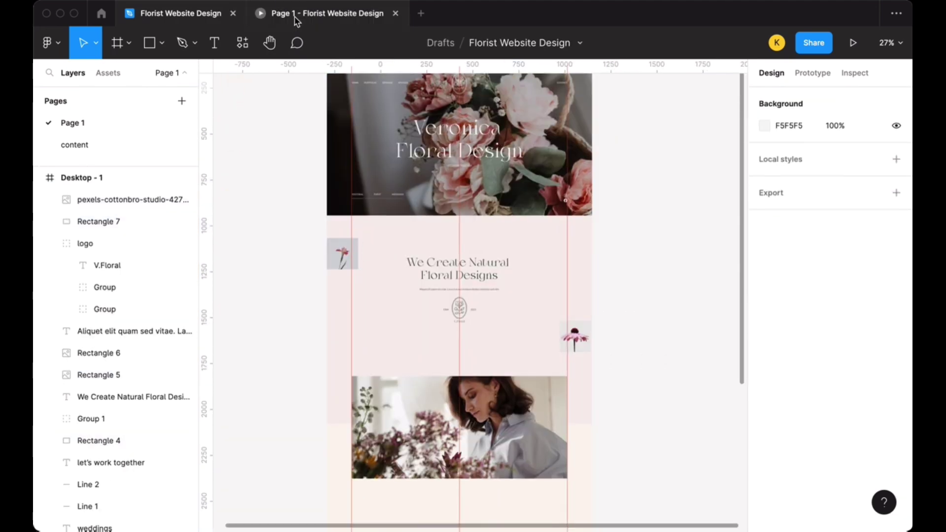
click(293, 14)
scroll(482, 369, down, 15)
scroll(481, 368, up, 5)
click(180, 13)
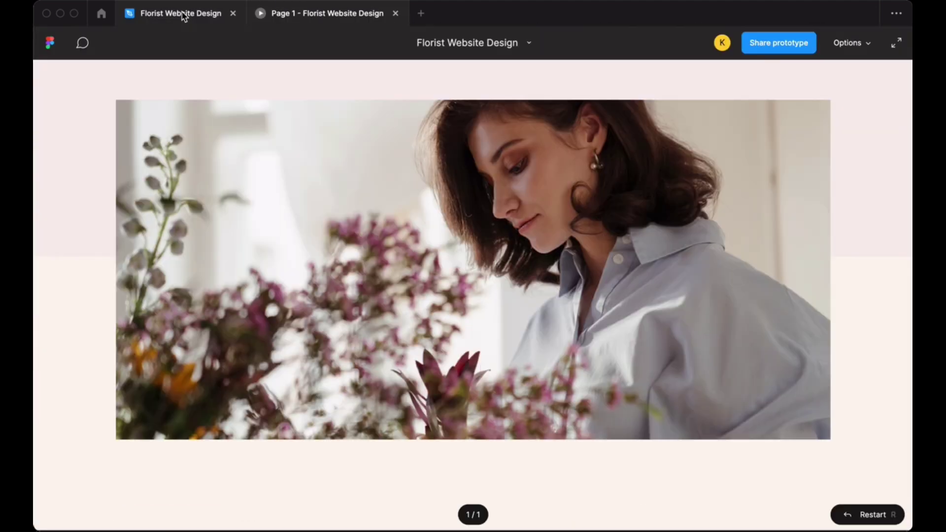
- Paste a copy of the intro heading below the florist photo
click(433, 221)
key(ctrl+c)
click(332, 408)
scroll(456, 383, up, 5)
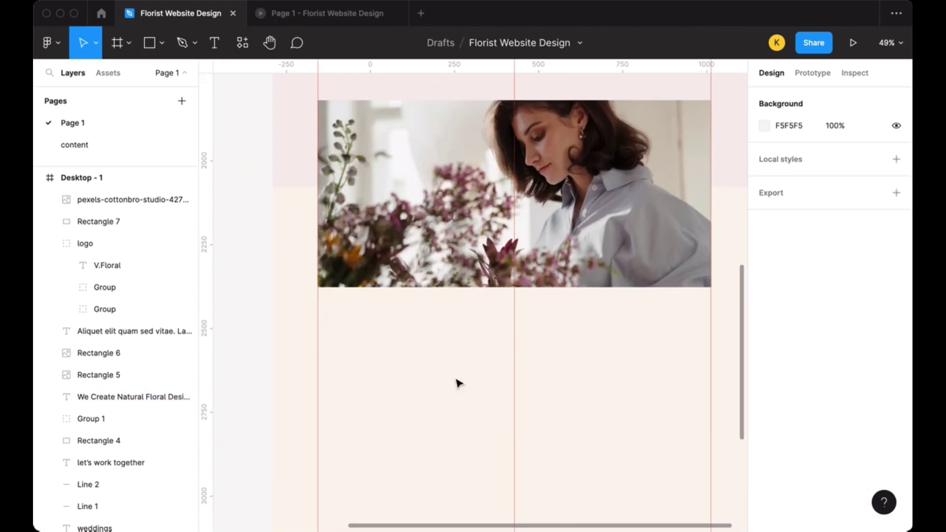
key(ctrl+v)
drag(444, 304, 433, 343)
- Replace the copy's text with 'Wedding, Event and Editorial Floral Designer' from the content page
click(74, 144)
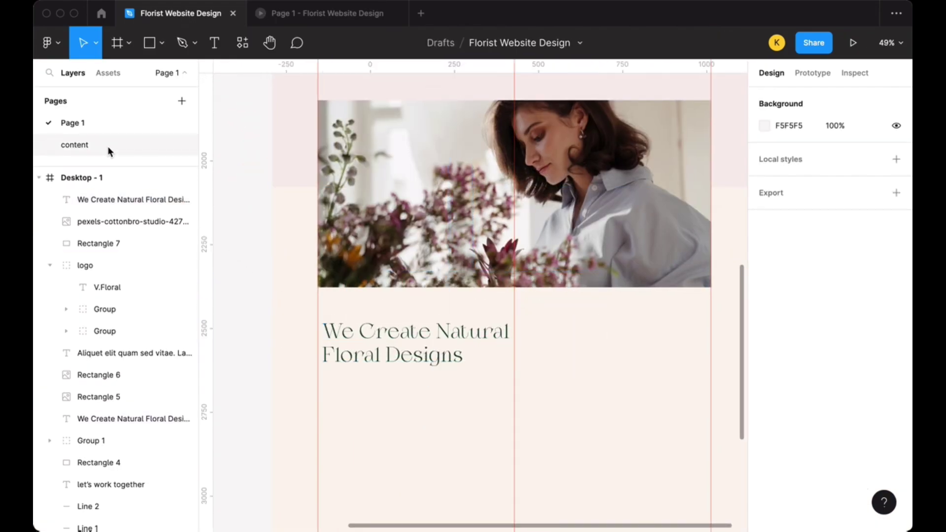
click(125, 123)
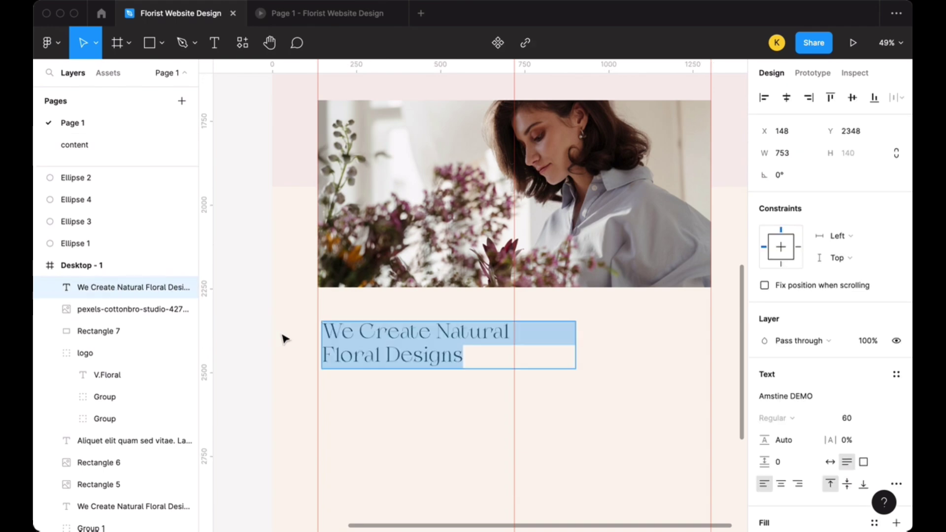
key(ctrl+v)
text(d)
key(Escape)
- Set the heading to size 53 and align it on the left column guide below the photo
drag(571, 345, 582, 355)
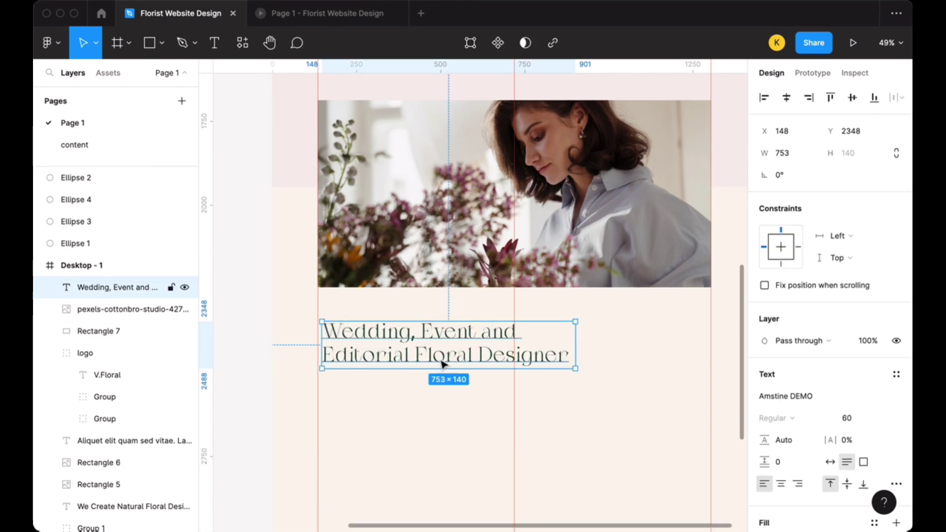
drag(835, 422, 832, 422)
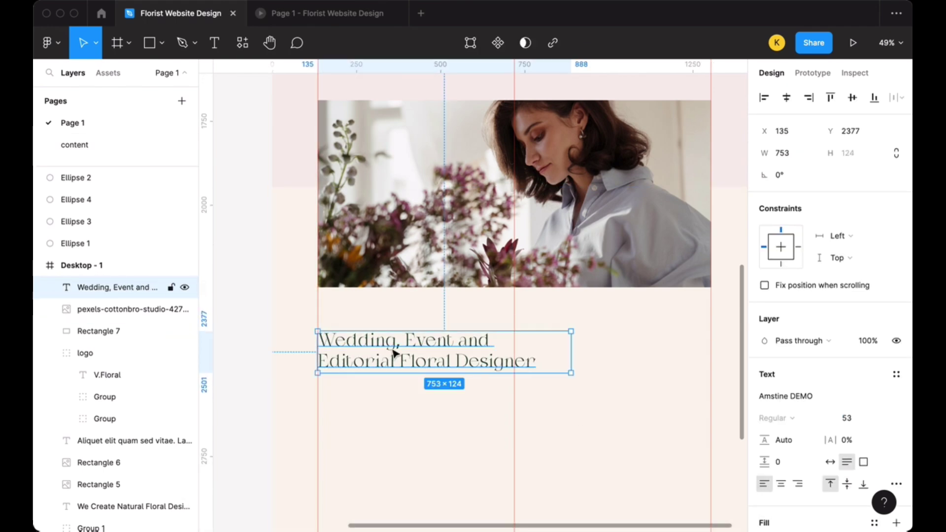
drag(552, 362, 551, 350)
click(245, 298)
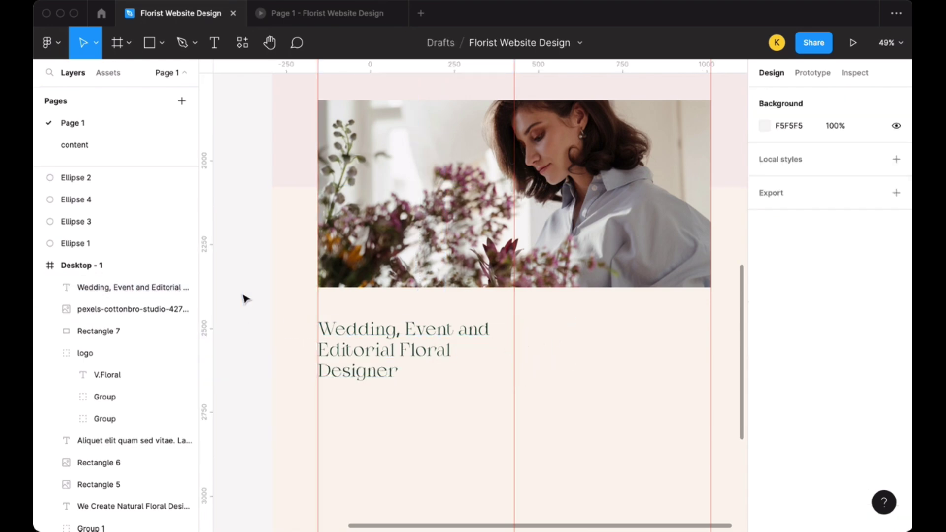
scroll(249, 169, up, 5)
click(469, 154)
scroll(412, 250, down, 3)
- Paste a new text box and fill it with Lorem Ipsum placeholder sentences
key(t)
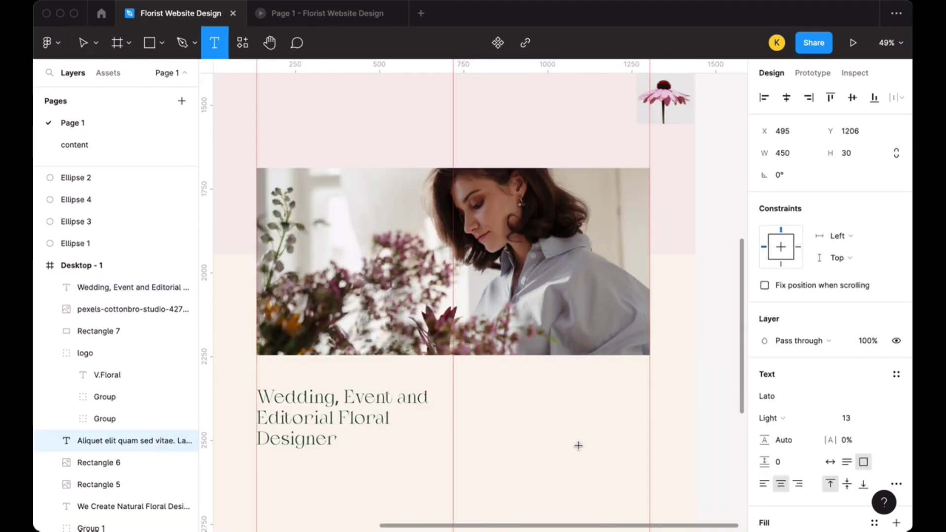
drag(490, 374, 590, 456)
key(ctrl+v)
key(Escape)
click(384, 39)
click(404, 12)
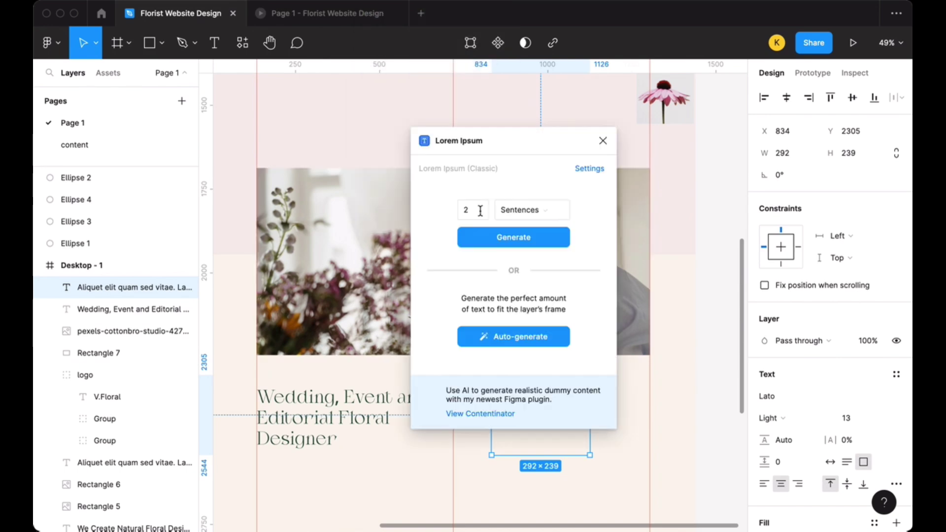
click(513, 237)
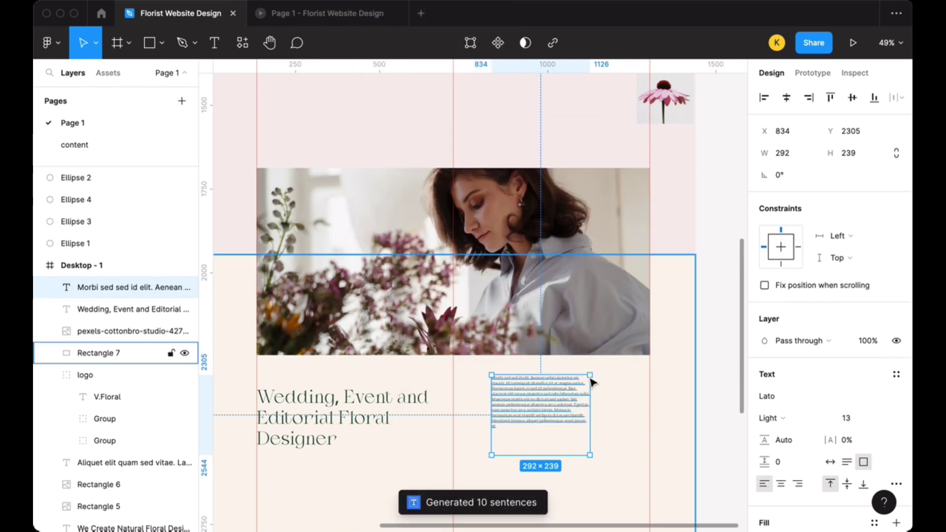
- Widen the paragraph to 325 and place it right of the designer heading
drag(591, 380, 599, 418)
drag(552, 391, 581, 413)
scroll(449, 356, down, 3)
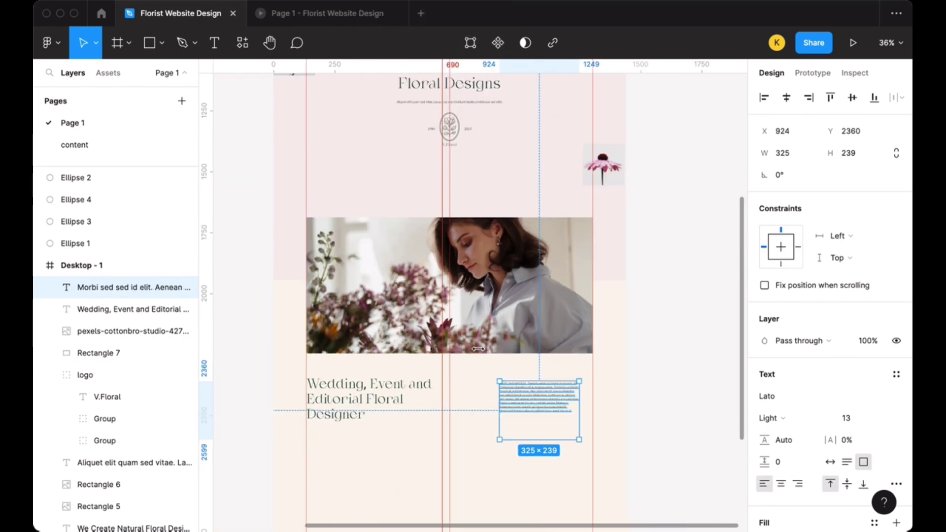
scroll(501, 364, down, 2)
shift+click(374, 308)
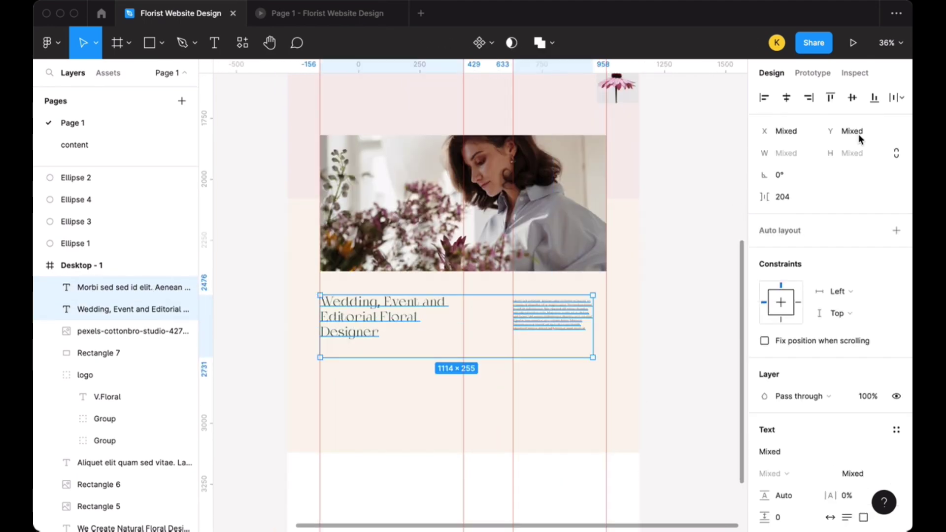
- Add a 'LET'S WORK TOGETHER' line beneath the paragraph in pink FF8D89
scroll(679, 275, up, 10)
click(468, 168)
key(shift+2)
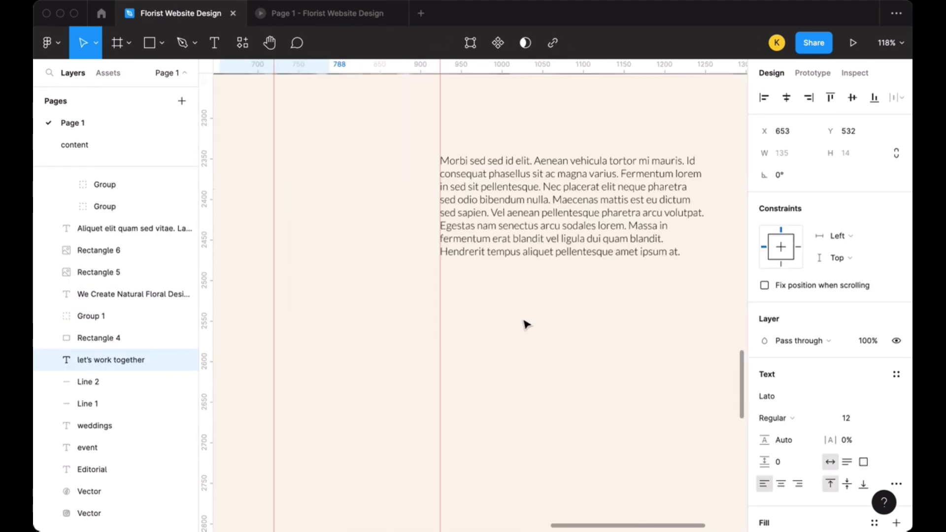
scroll(766, 378, down, 5)
click(766, 378)
click(715, 465)
click(497, 359)
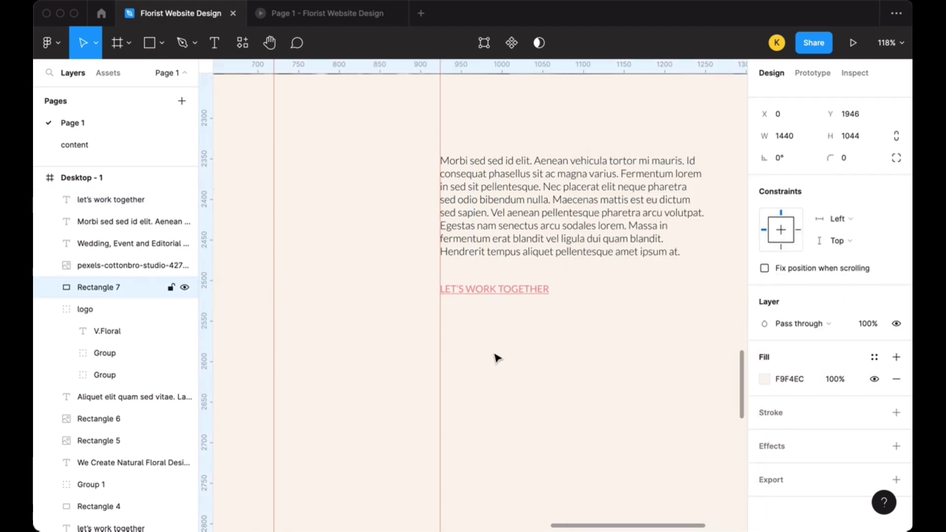
key(shift+2)
- Inspect the peach section background and the Desktop - 1 frame
click(297, 348)
scroll(281, 382, up, 3)
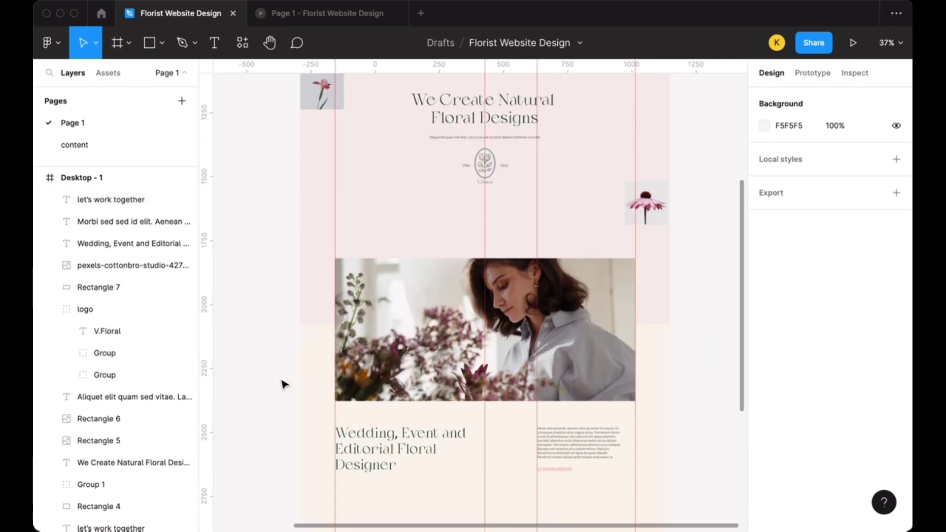
scroll(386, 344, down, 4)
click(403, 342)
click(406, 378)
scroll(345, 305, up, 3)
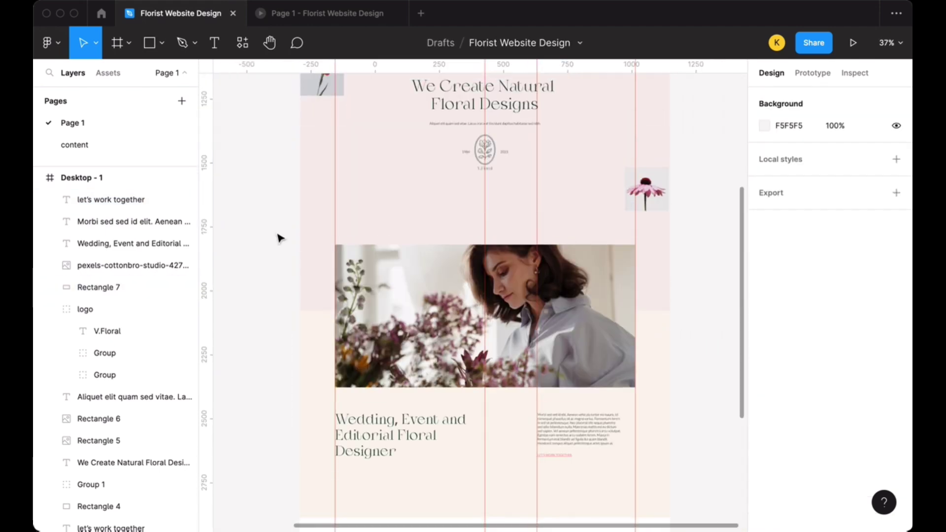
click(414, 306)
click(418, 374)
scroll(440, 354, down, 3)
scroll(439, 354, down, 5)
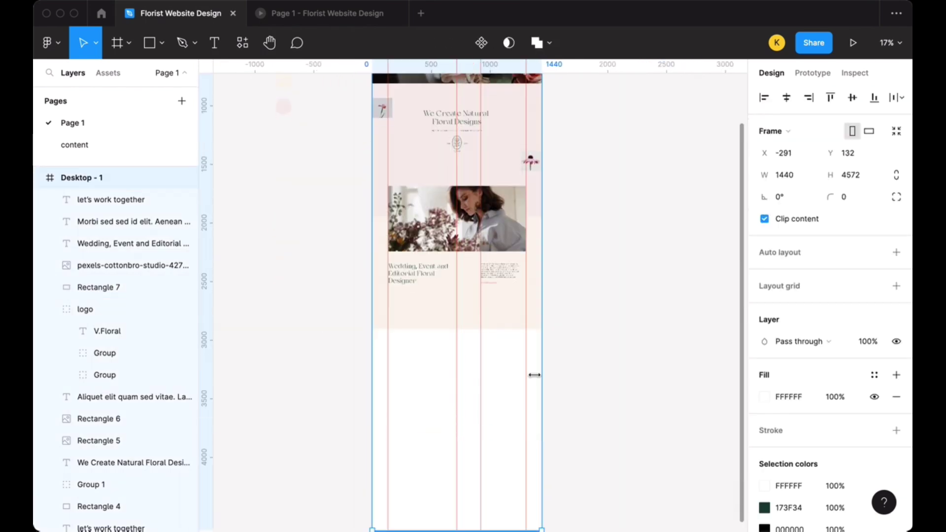
scroll(530, 158, down, 5)
- Resize the portrait photo to 585 wide and move it to the left column
click(625, 230)
scroll(558, 270, up, 3)
scroll(462, 393, down, 2)
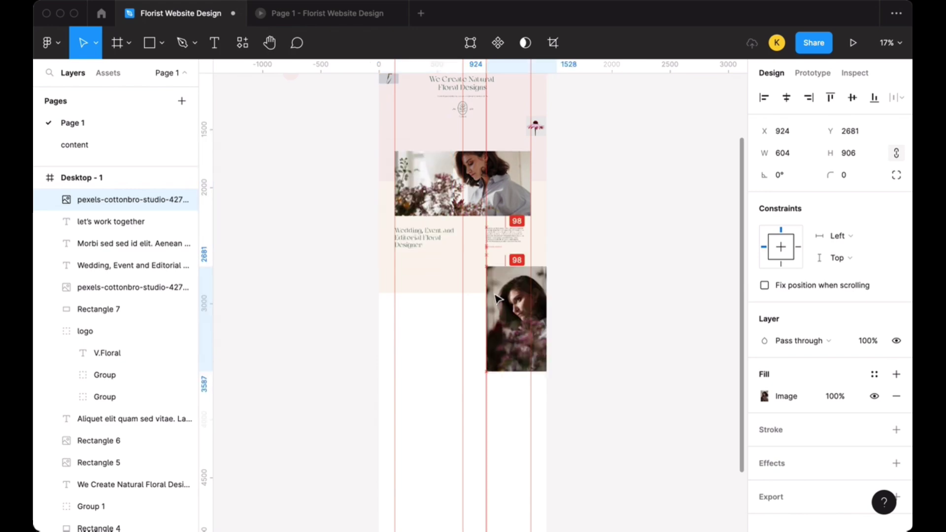
drag(483, 368, 485, 319)
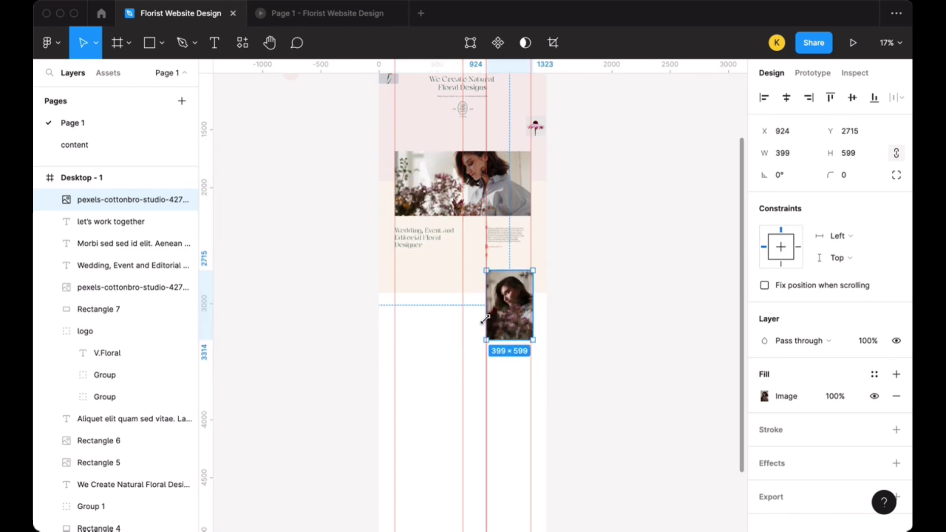
click(570, 348)
ctrl+scroll(572, 351, up, 5)
click(578, 278)
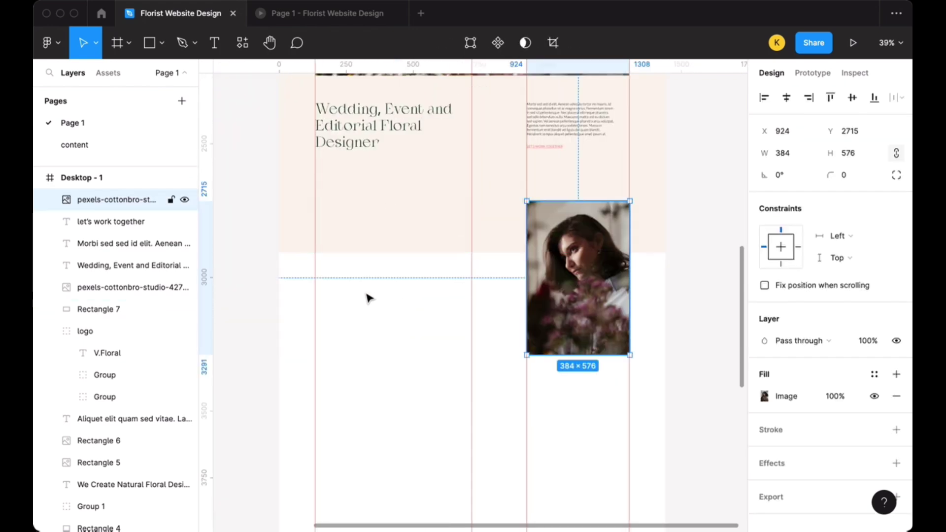
key(Return)
mouse_move(623, 296)
mouse_down()
mouse_move(420, 295)
mouse_move(471, 295)
mouse_up()
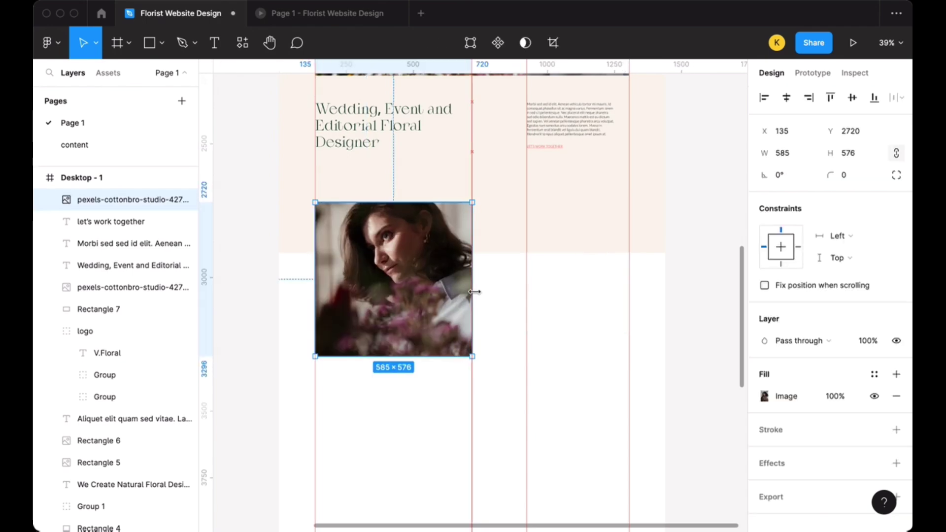
drag(394, 355, 394, 410)
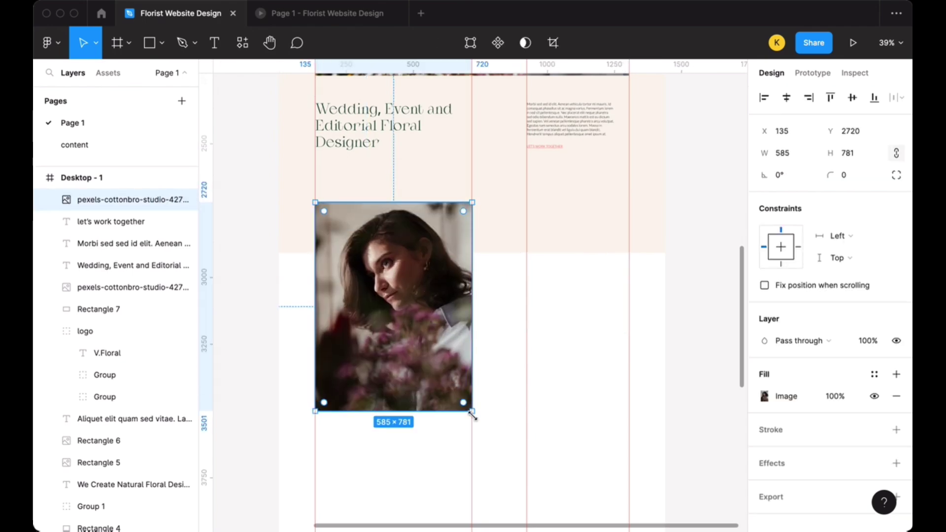
drag(472, 415, 435, 359)
click(454, 249)
- Paste the 1440×1132 pink Rectangle 4 and place it below the intro section
ctrl+scroll(428, 209, down, 3)
scroll(629, 302, down, 3)
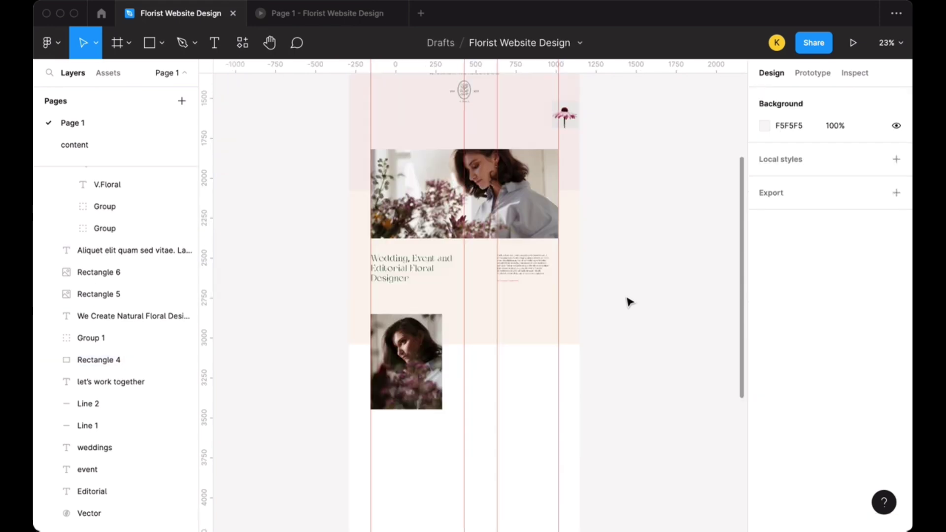
scroll(629, 301, down, 3)
key(ctrl+v)
drag(502, 277, 479, 268)
- Send the pink rectangle to the back, then bring it up one layer
key(ctrl+shift+bracketleft)
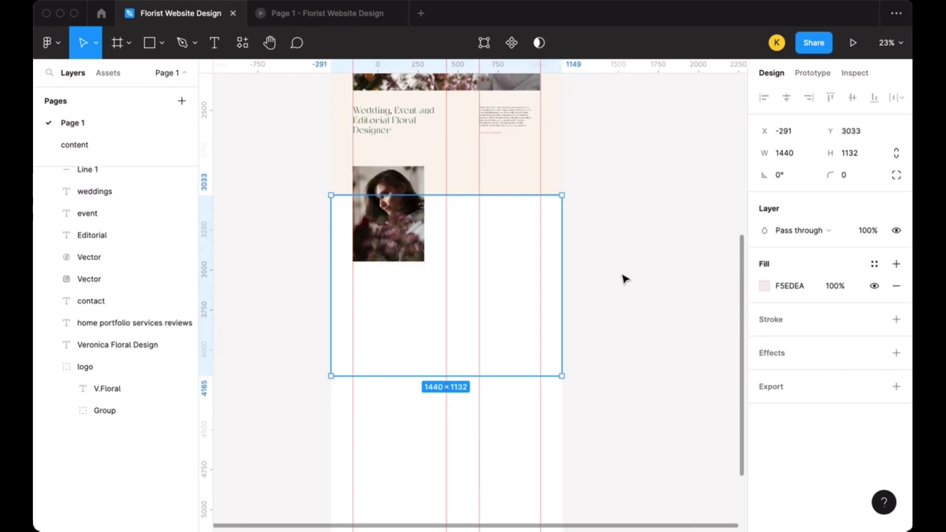
key(ctrl+bracketright)
click(249, 363)
scroll(250, 363, up, 5)
scroll(249, 363, down, 4)
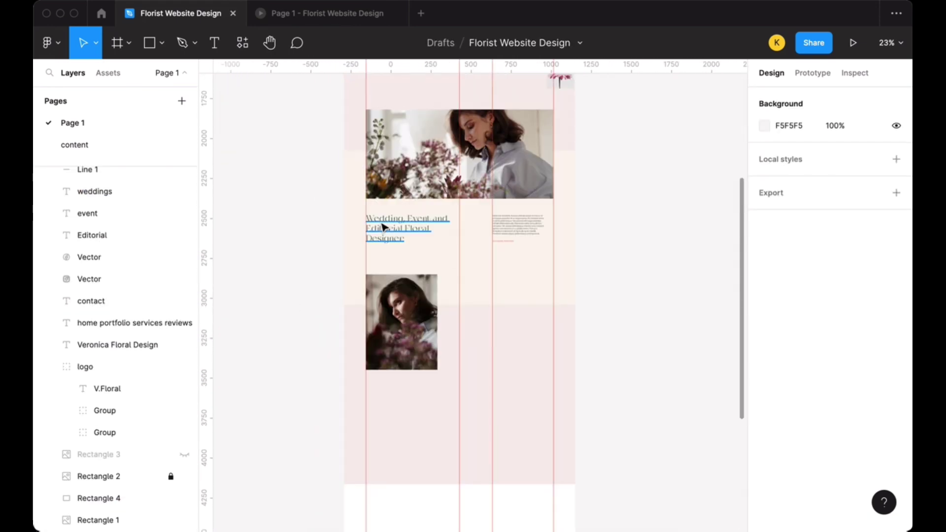
- Duplicate the Wedding, Event heading below the portrait
click(394, 228)
drag(384, 224, 389, 396)
click(305, 338)
scroll(305, 338, up, 3)
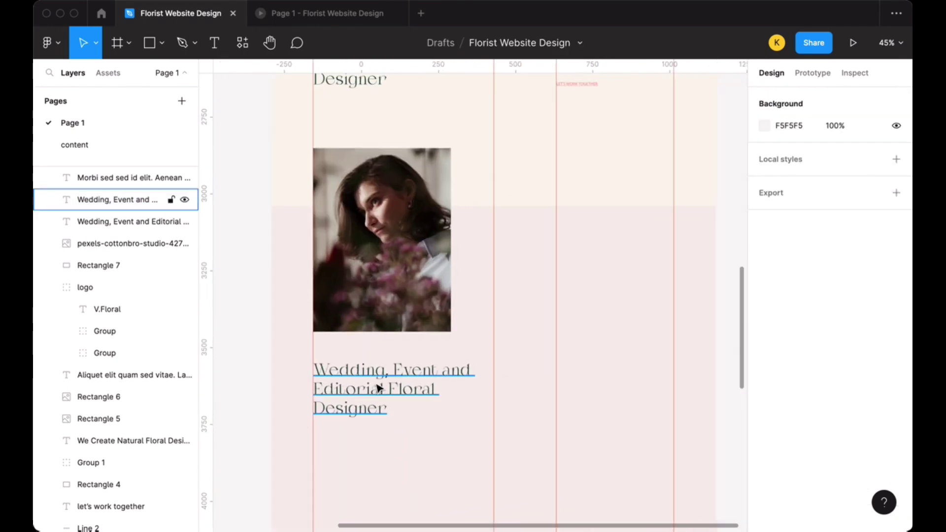
scroll(380, 300, down, 2)
click(380, 299)
- Move the portrait into the right column beside the heading and widen it to the guide
drag(380, 299, 441, 329)
key(ctrl+z)
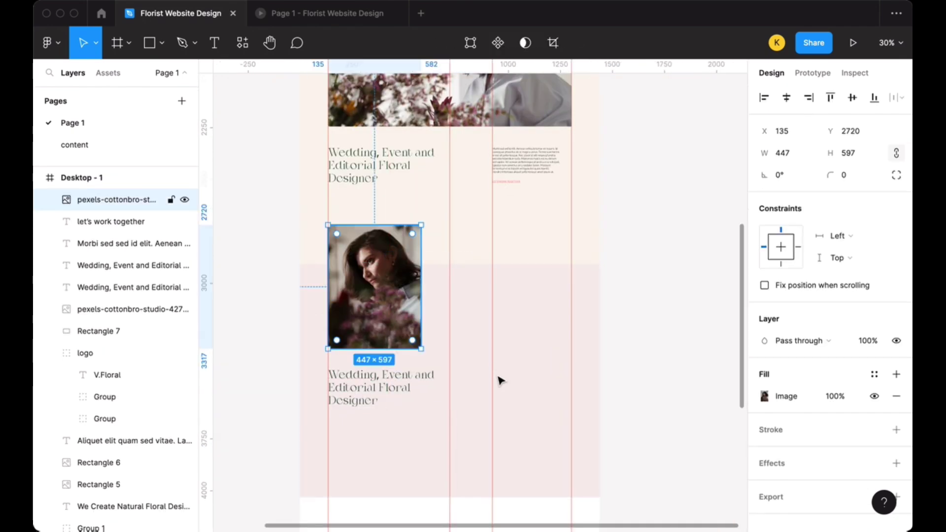
drag(375, 283, 507, 353)
click(385, 389)
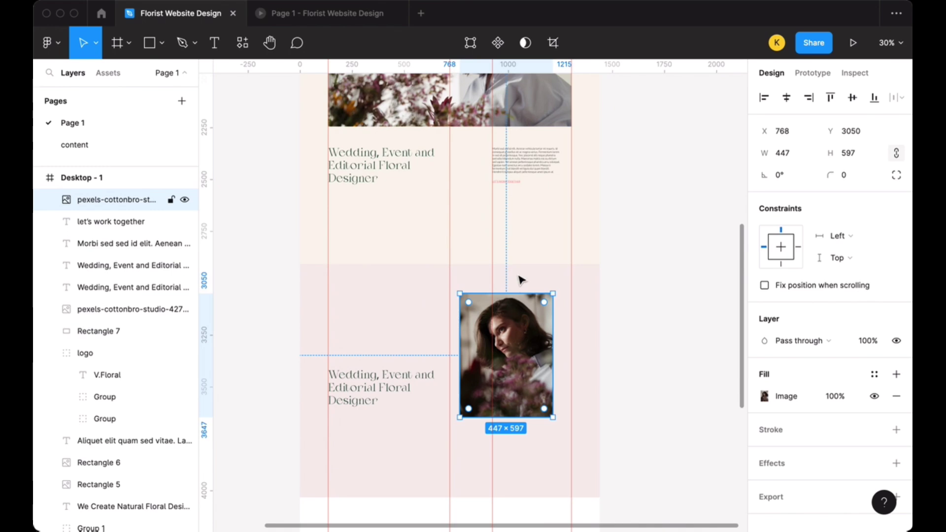
drag(519, 315, 509, 252)
drag(545, 322, 571, 320)
click(375, 389)
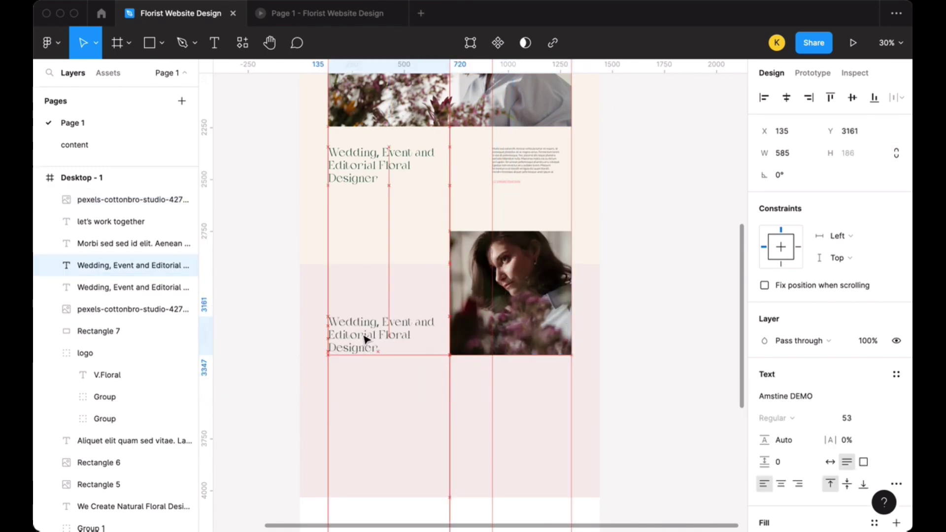
- Use the florist introduction heading from the content page and duplicate the Morbi paragraph below it
click(234, 245)
click(123, 148)
double_click(435, 399)
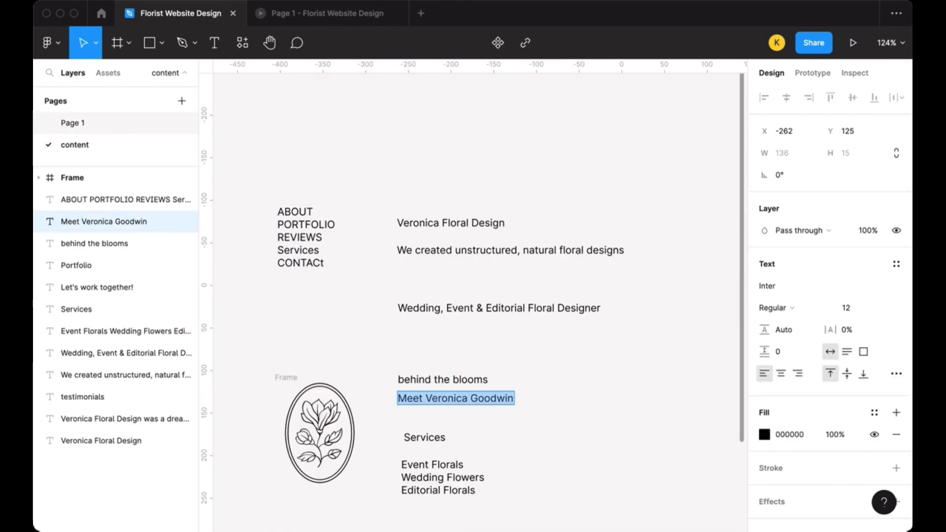
click(73, 123)
click(516, 167)
drag(512, 162, 348, 363)
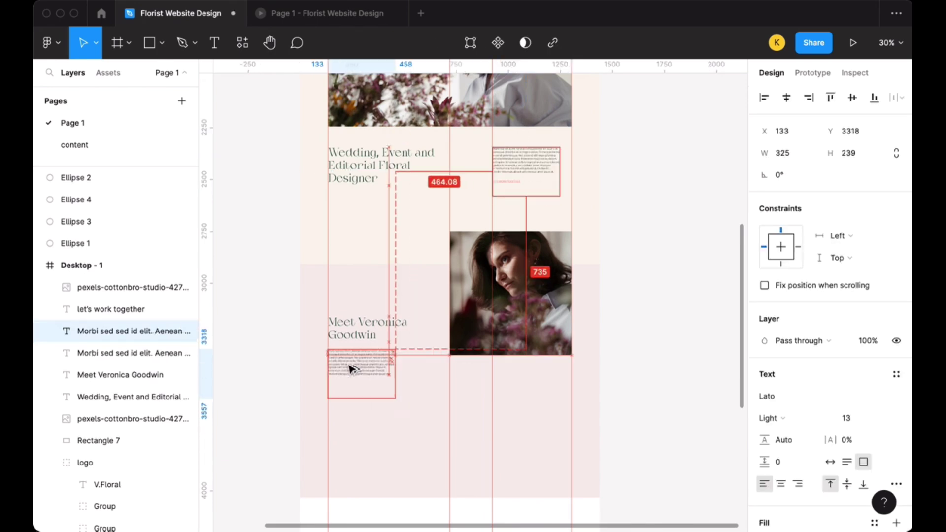
click(506, 182)
- Copy the BEHIND THE BLOOMS label from the content page into the section with Light weight
scroll(286, 363, up, 3)
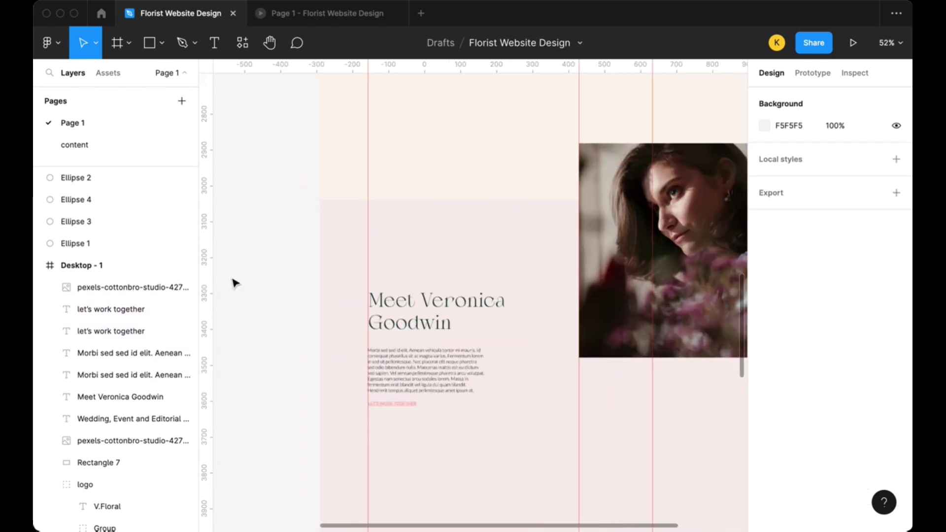
click(121, 148)
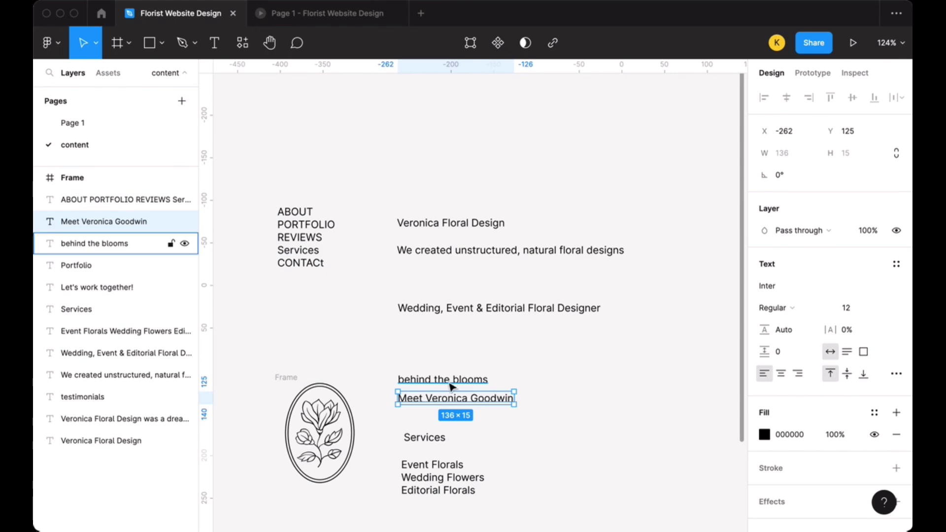
click(94, 243)
key(ctrl+c)
click(103, 122)
key(ctrl+v)
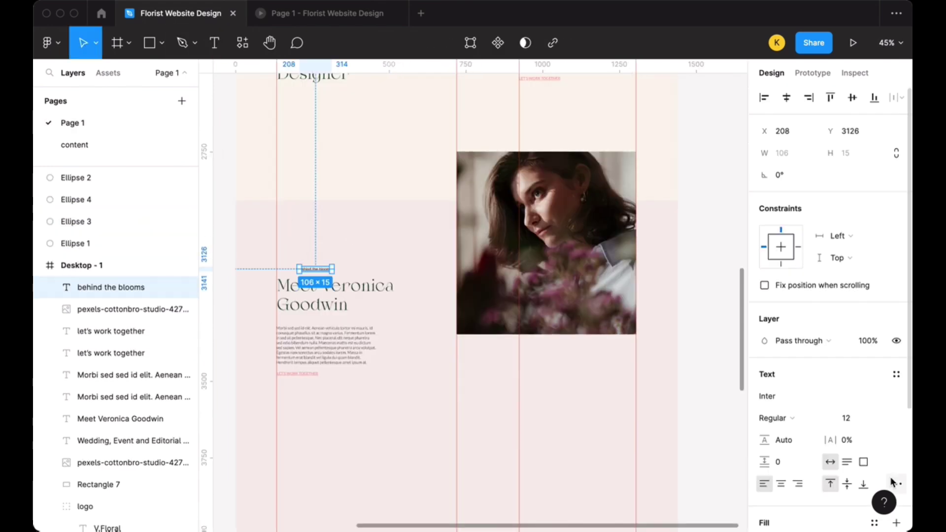
click(895, 483)
scroll(307, 261, up, 5)
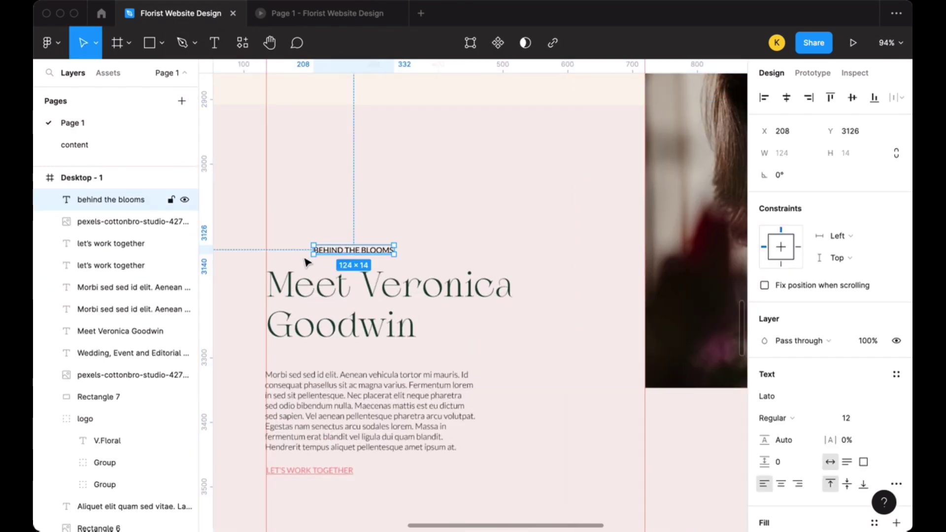
click(787, 419)
click(774, 403)
- Nudge the portrait down and shift the label, heading and paragraph up together
click(458, 383)
scroll(331, 429, down, 5)
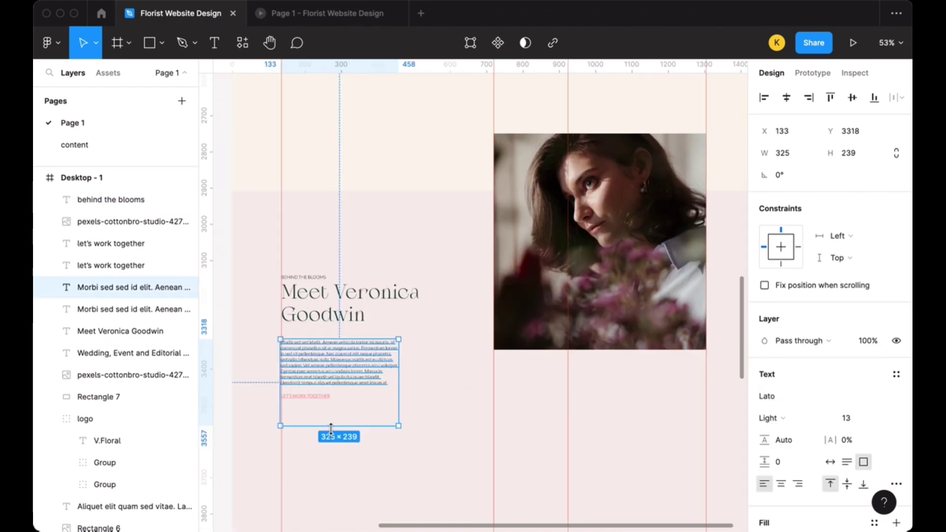
click(219, 169)
scroll(437, 312, down, 3)
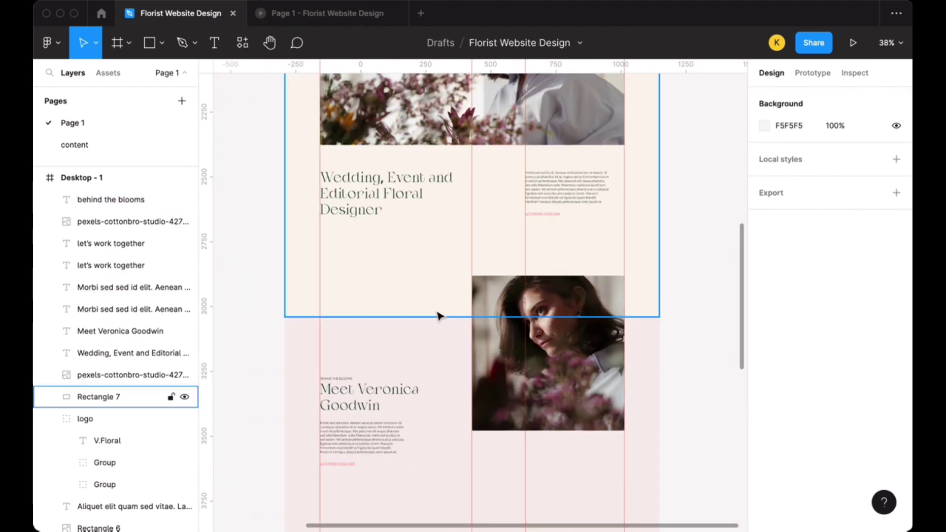
click(542, 316)
click(634, 312)
drag(587, 315, 587, 326)
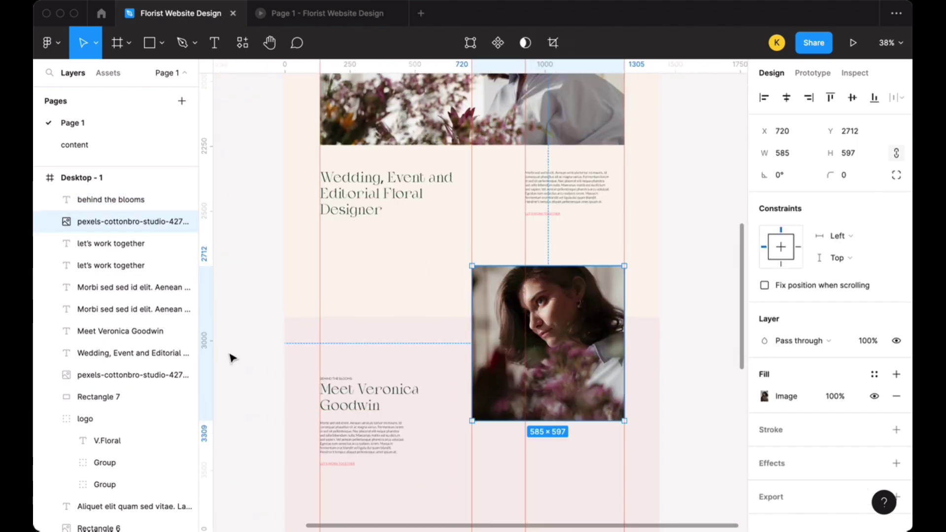
drag(228, 345, 407, 475)
drag(363, 406, 362, 382)
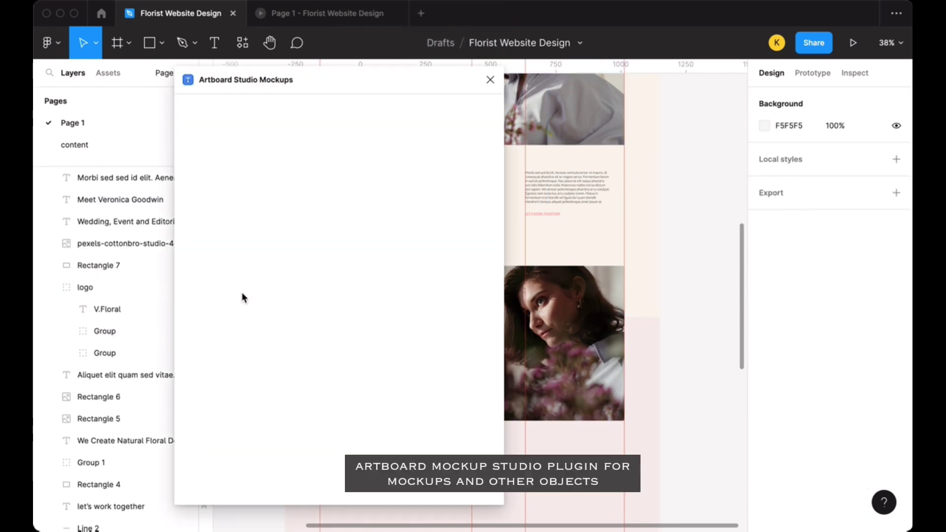
- Insert the White Rose Petals mockup from the Nature category of Artboard Studio Mockups
click(430, 144)
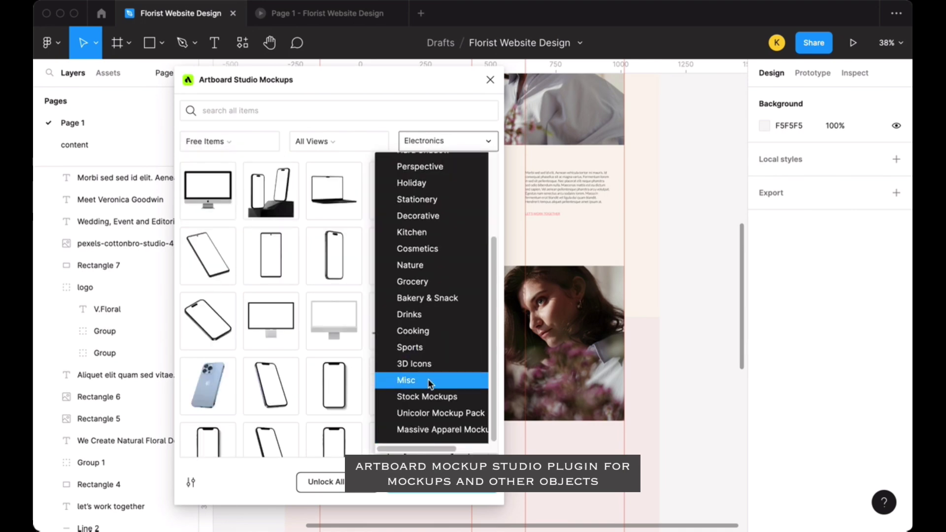
click(428, 315)
click(438, 140)
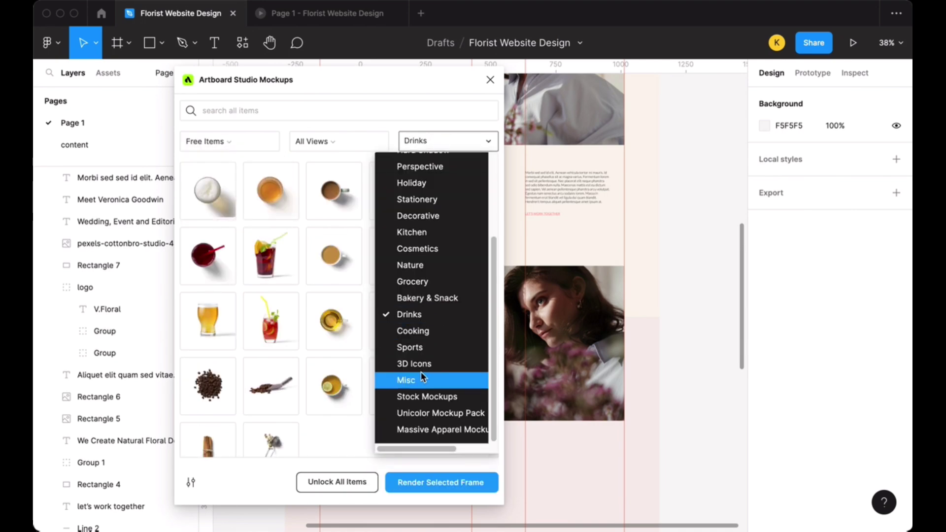
scroll(421, 376, up, 3)
click(426, 349)
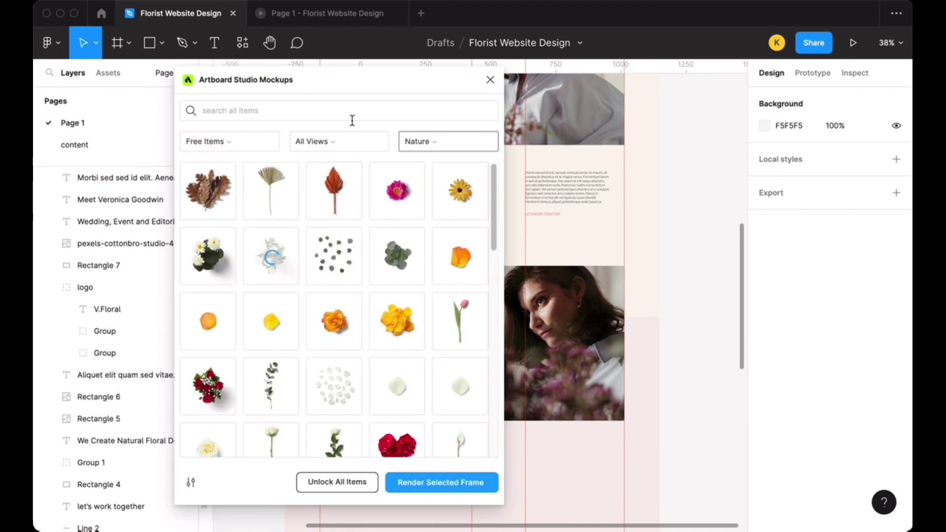
ctrl+scroll(695, 253, down, 3)
ctrl+scroll(695, 254, down, 2)
scroll(347, 301, down, 2)
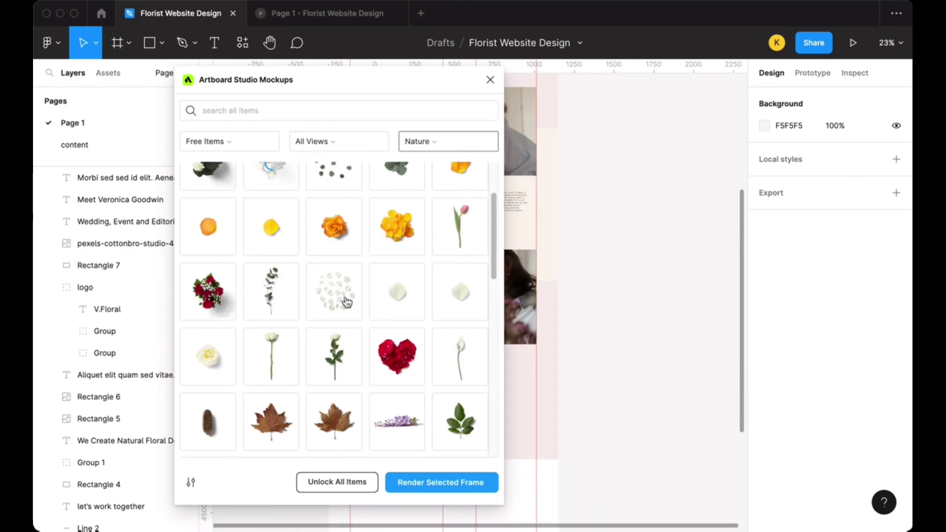
click(333, 284)
ctrl+scroll(674, 237, down, 3)
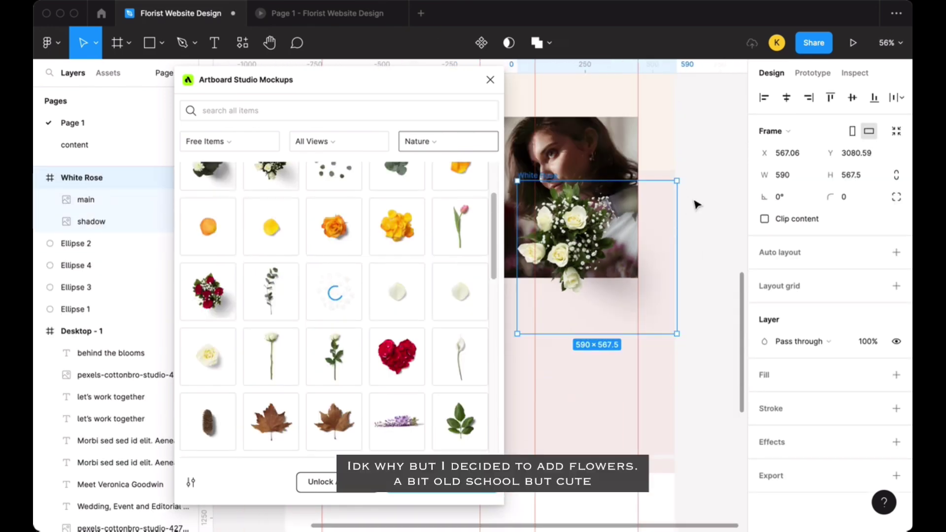
click(726, 155)
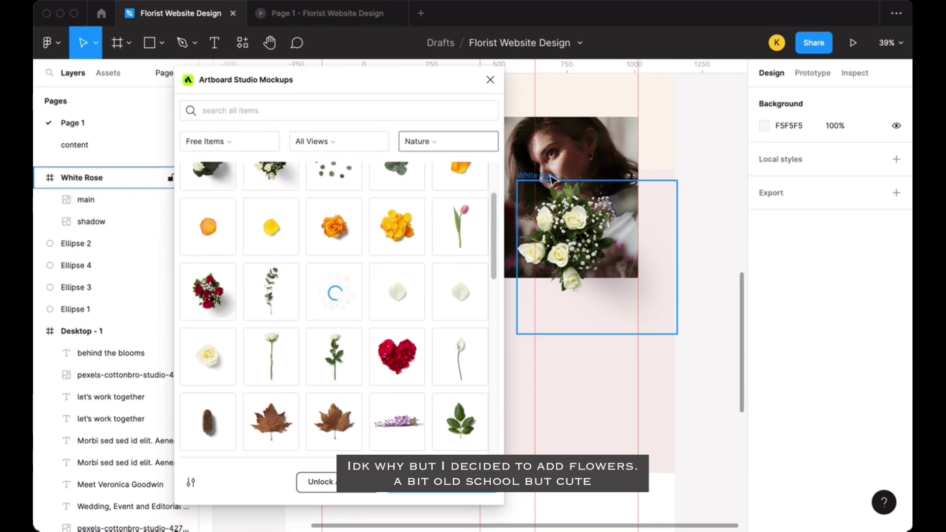
ctrl+scroll(696, 350, down, 5)
ctrl+scroll(697, 351, down, 1)
key(Escape)
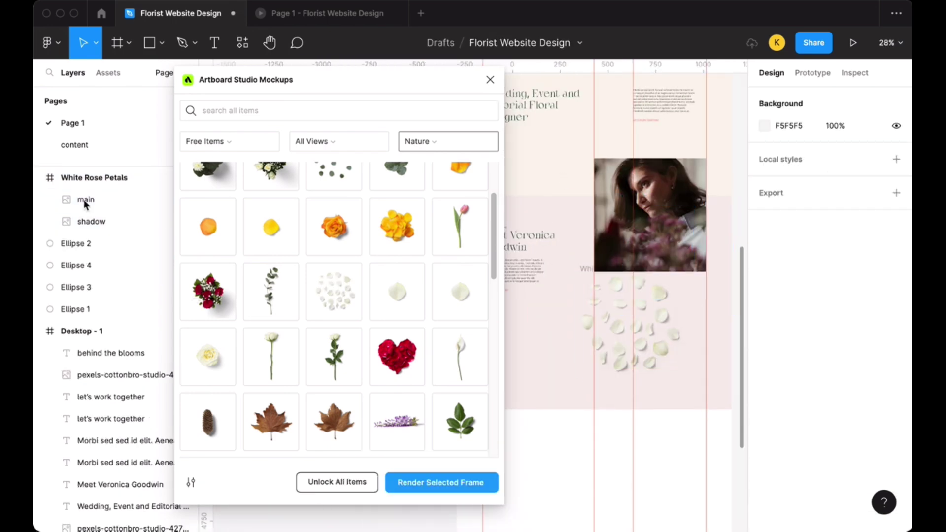
- Group the petal image with its shadow layer and move the group below the portrait
click(84, 200)
shift+click(98, 221)
key(ctrl+g)
drag(92, 199, 92, 287)
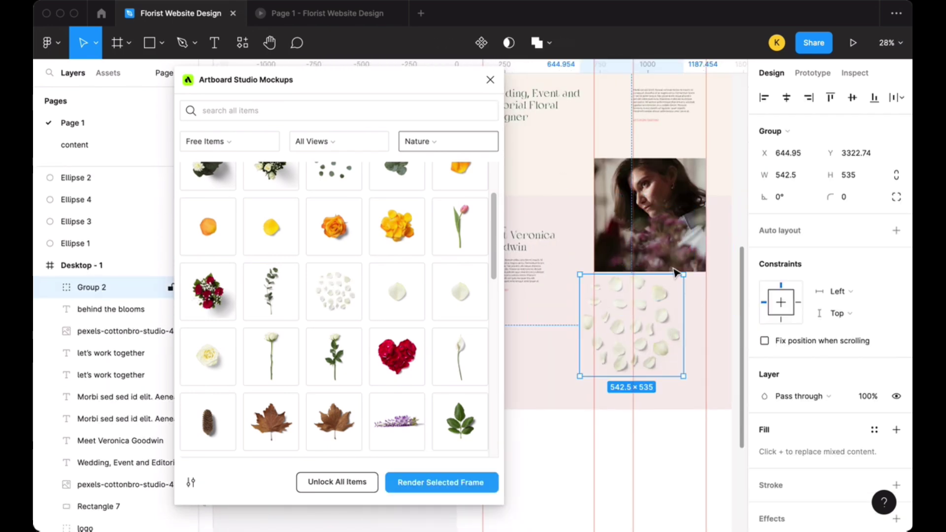
key(Escape)
- Tuck the petals under the portrait's lower edge, with the photo layer above the petals group
click(490, 79)
ctrl+scroll(560, 210, up, 3)
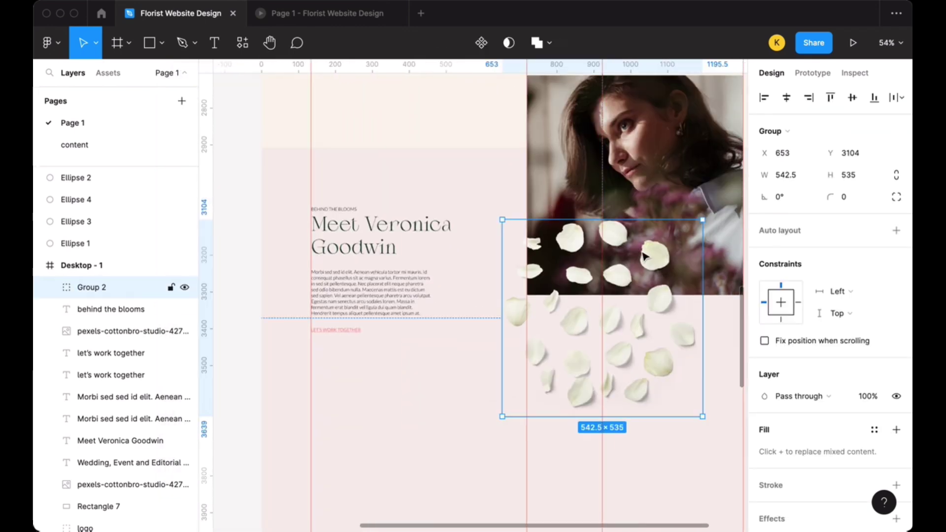
drag(700, 216, 683, 191)
click(126, 332)
drag(133, 306, 126, 295)
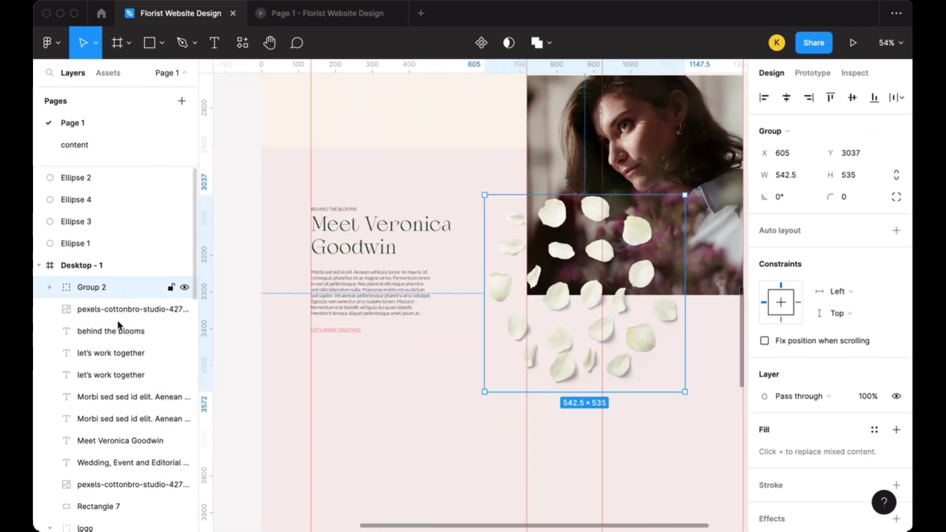
key(ctrl+[)
scroll(517, 359, down, 2)
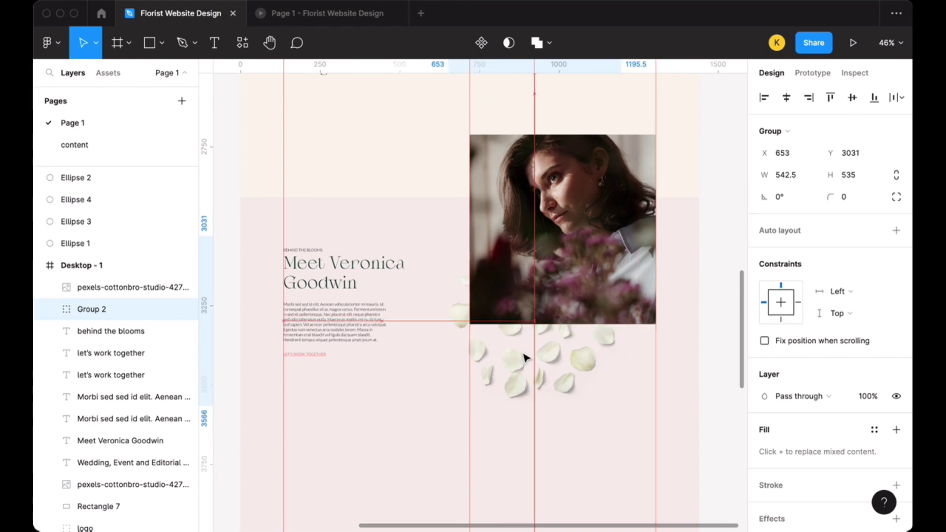
click(710, 281)
scroll(709, 281, up, 5)
scroll(709, 281, up, 3)
scroll(710, 281, down, 8)
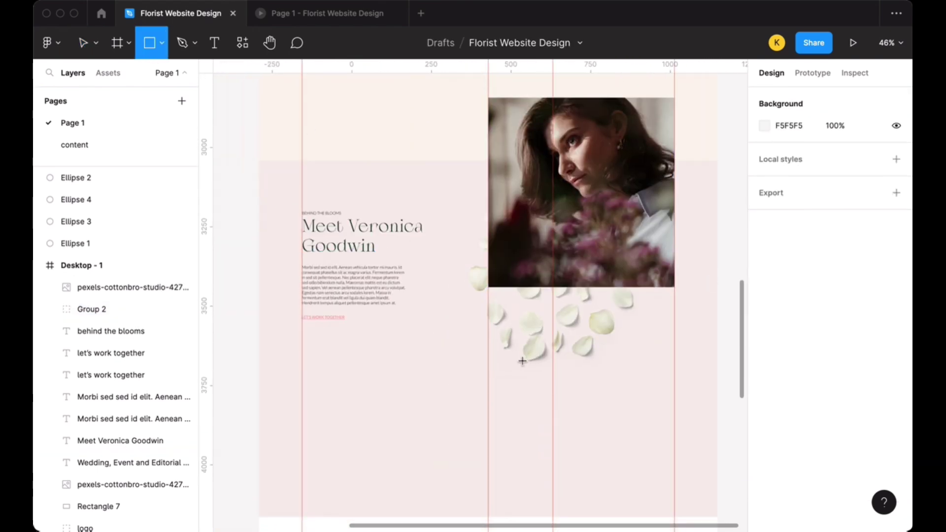
- Draw a small placeholder square and fill it from an Unsplash 'flower pink' search
drag(488, 340, 450, 393)
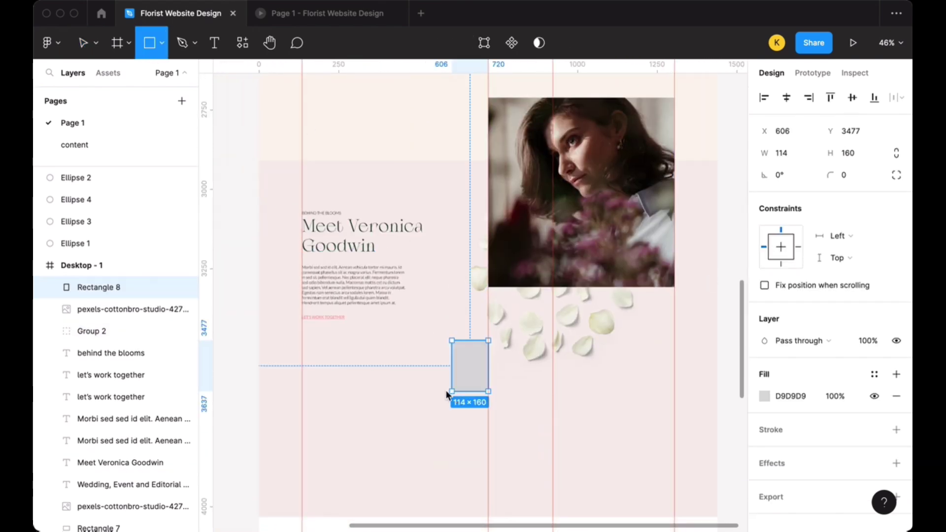
click(338, 1)
click(409, 40)
text(flower)
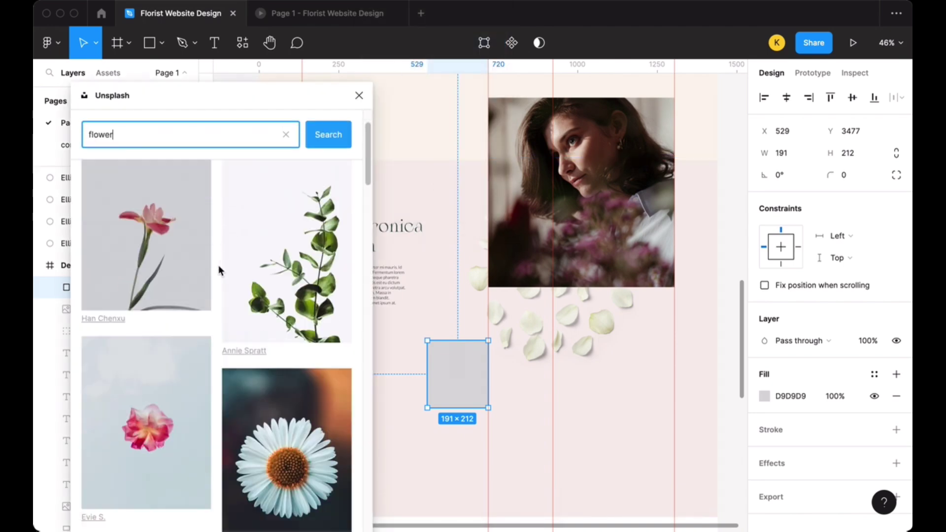
text( pink)
key(Return)
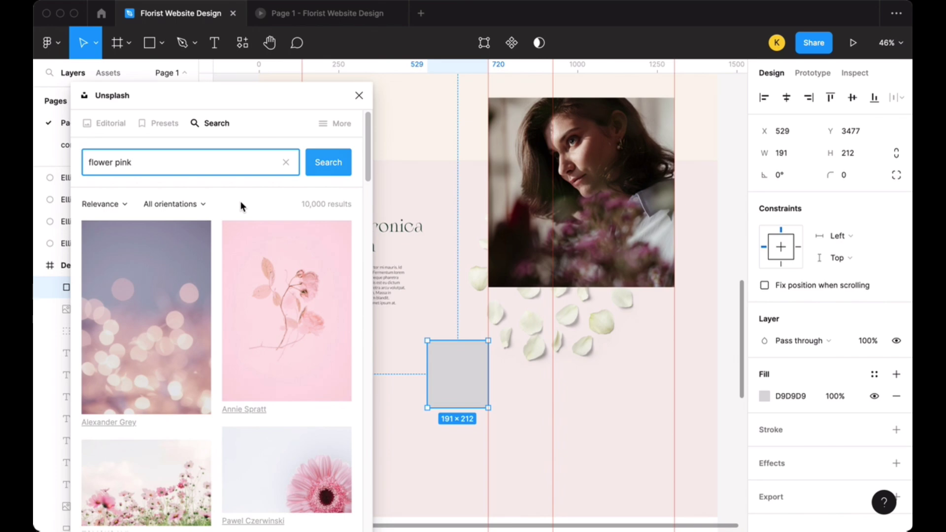
scroll(250, 301, down, 5)
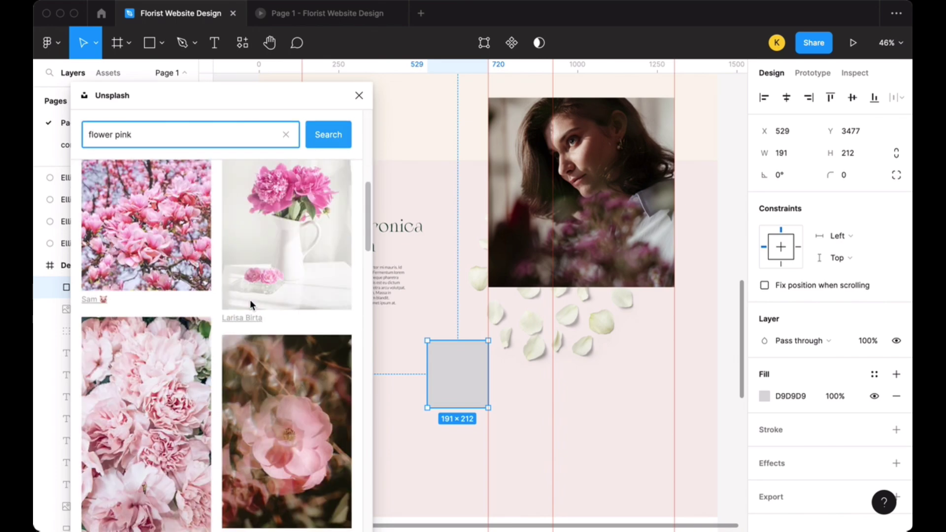
click(250, 300)
- Swap the square's image for the pink roses in a white vase photo
scroll(250, 300, down, 3)
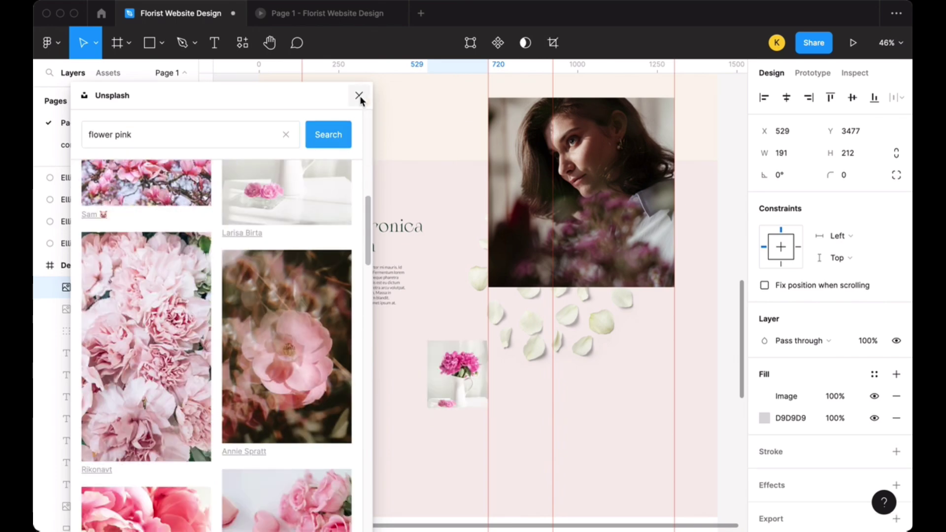
click(319, 312)
scroll(450, 214, down, 2)
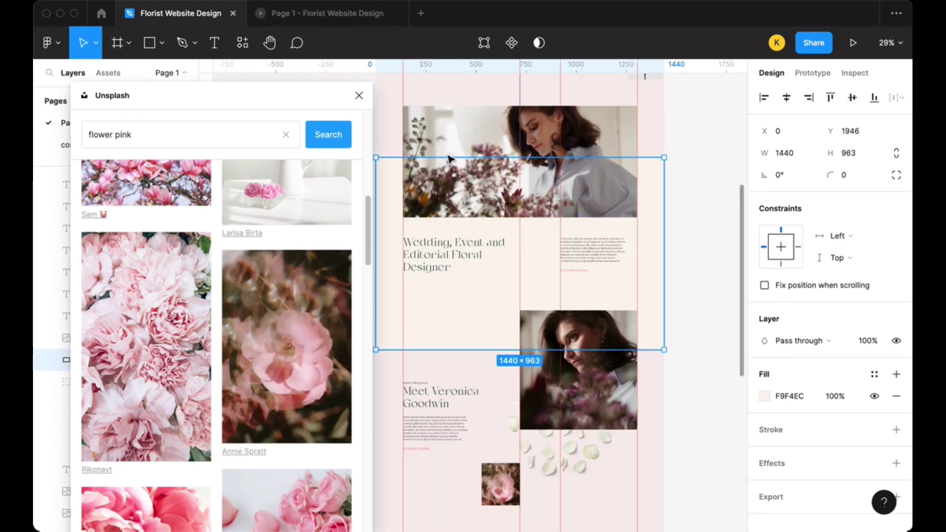
scroll(491, 413, down, 2)
click(703, 370)
scroll(704, 370, up, 1)
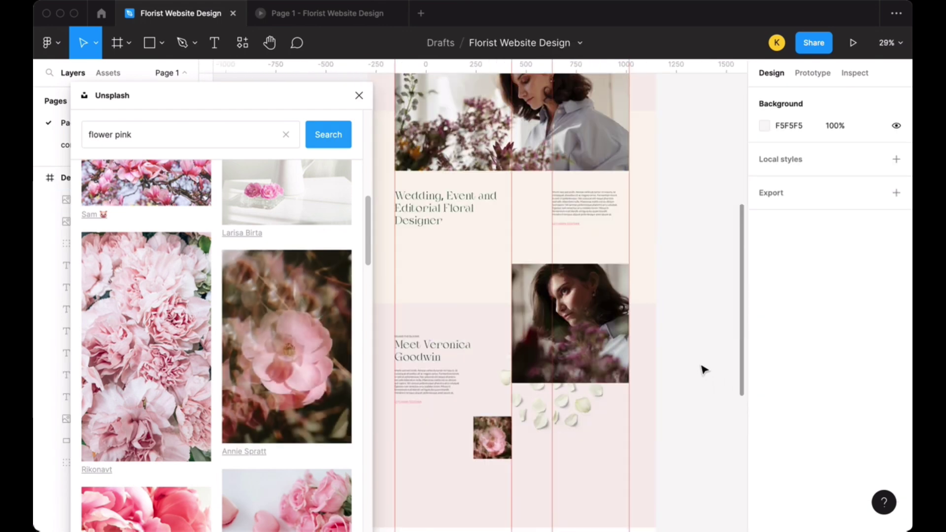
click(487, 438)
scroll(302, 224, up, 2)
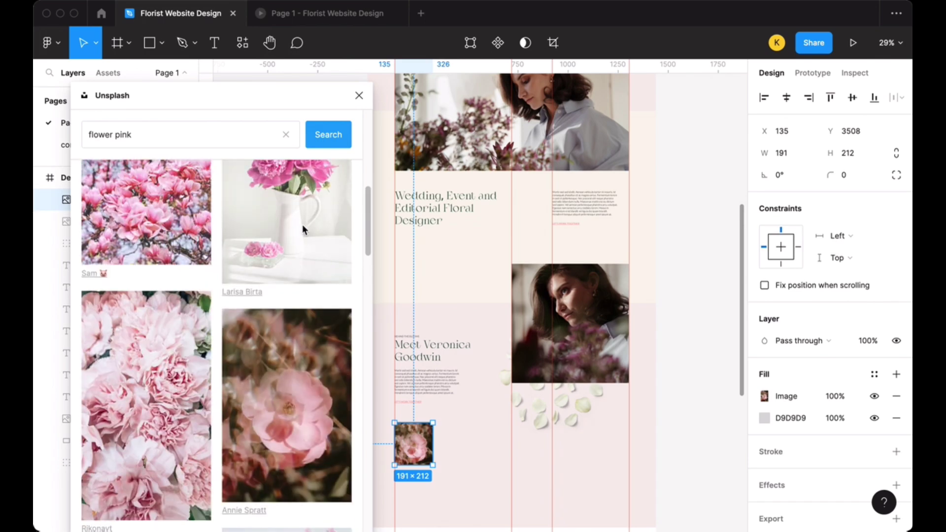
click(302, 223)
scroll(306, 296, down, 5)
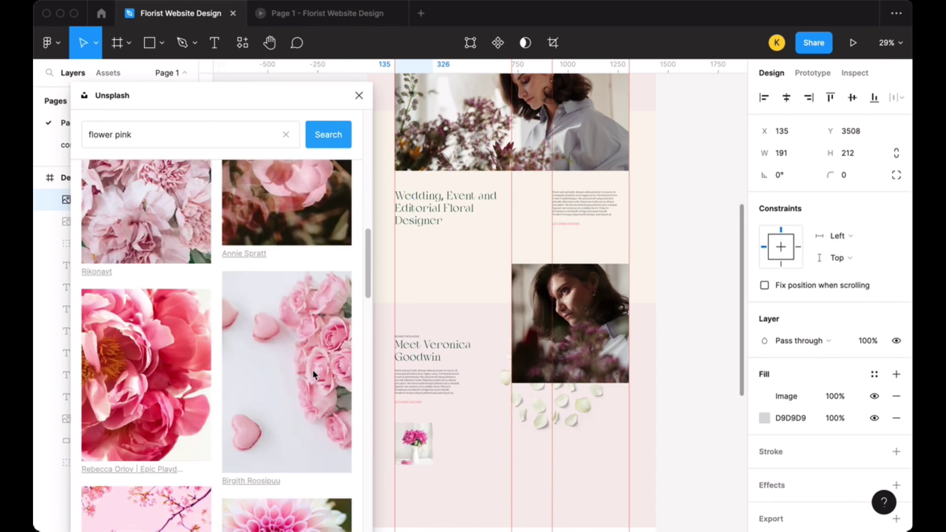
click(698, 331)
scroll(697, 331, down, 1)
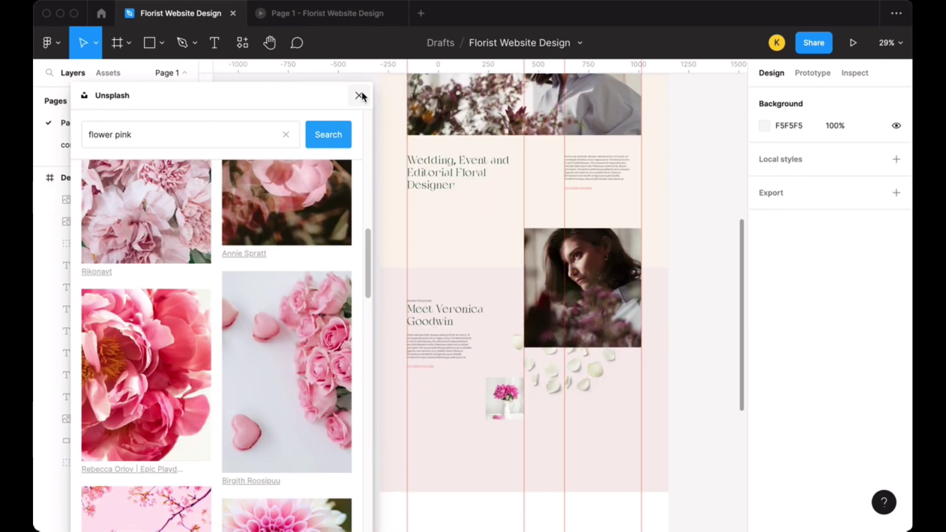
- Draw a 1440×743 rectangle below the Veronica section
key(Escape)
scroll(503, 403, down, 2)
key(r)
drag(332, 365, 627, 482)
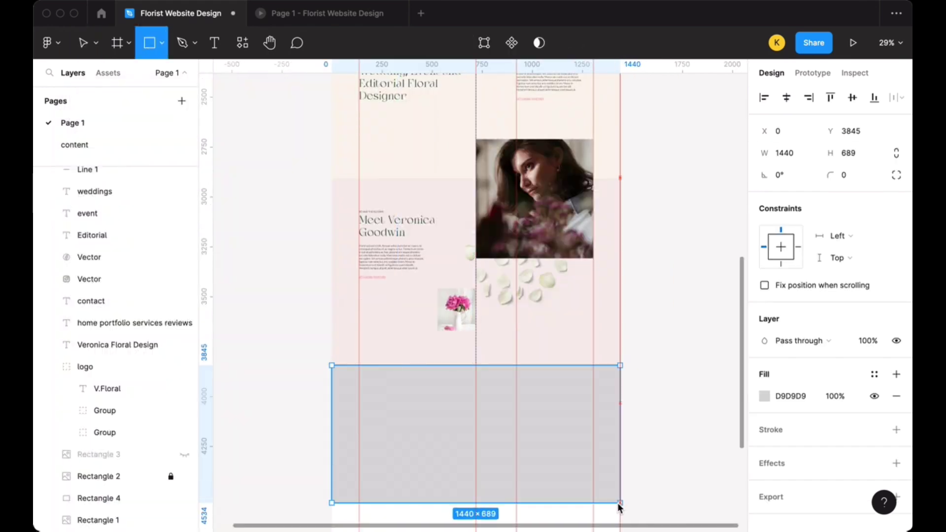
scroll(530, 415, down, 2)
drag(530, 414, 537, 461)
click(660, 247)
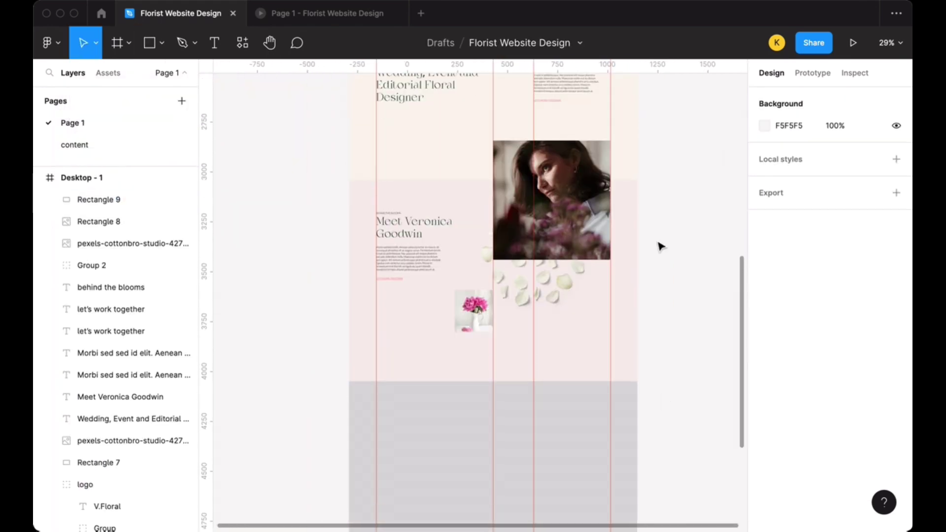
scroll(660, 246, down, 3)
click(431, 374)
drag(431, 397, 431, 360)
scroll(429, 419, up, 3)
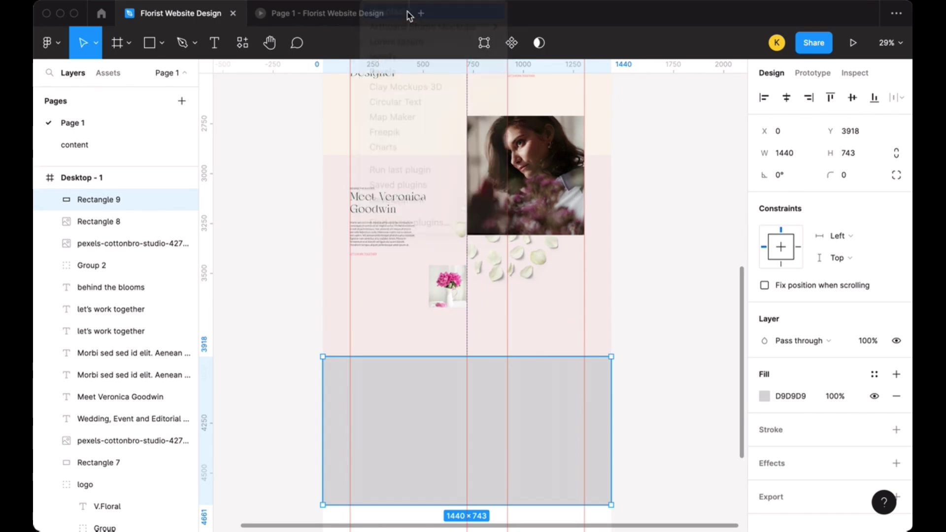
- Fill the rectangle with the eucalyptus-arrangement photo and place a copy of the site title on it
text(flower pink)
key(Return)
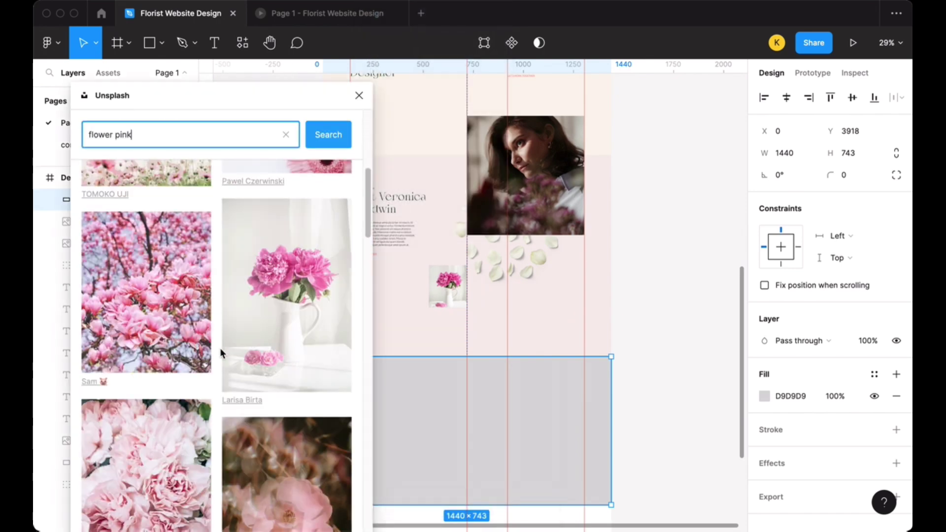
scroll(216, 345, down, 3)
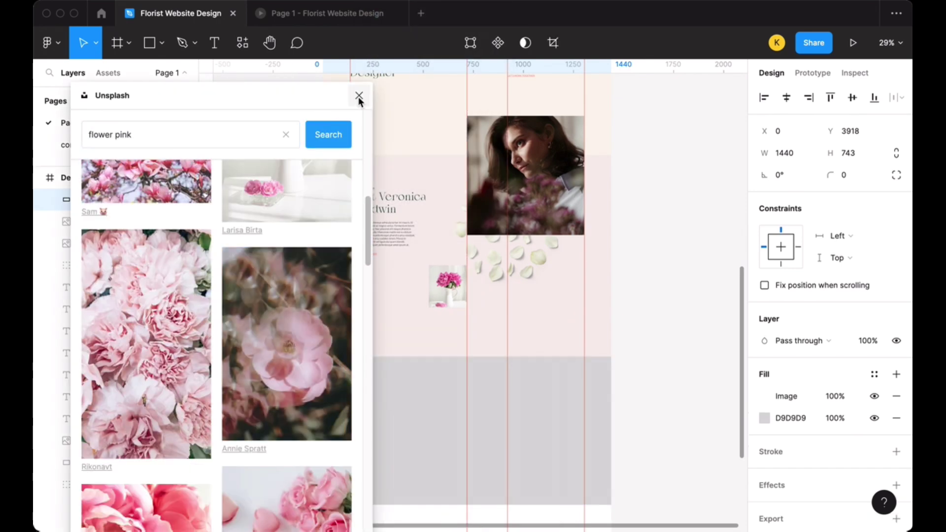
scroll(686, 247, down, 2)
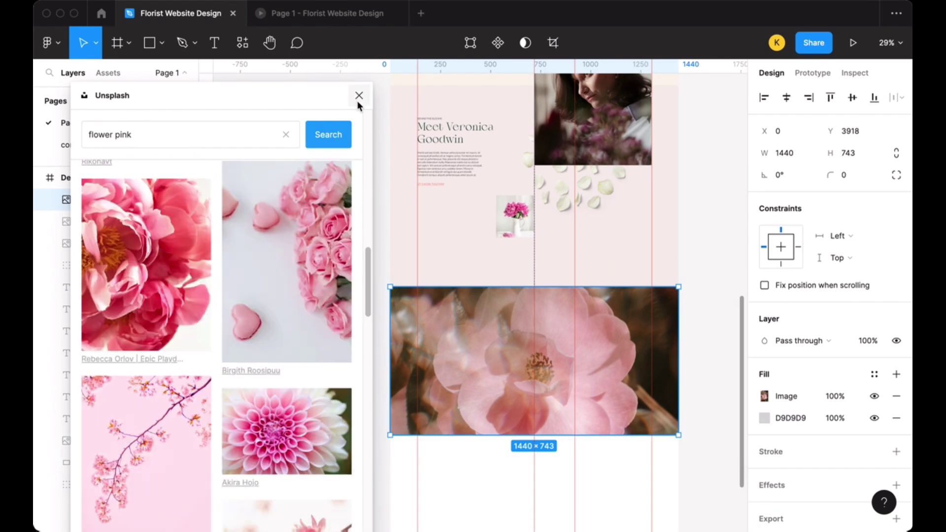
click(359, 95)
key(ctrl+z)
key(ctrl+z)
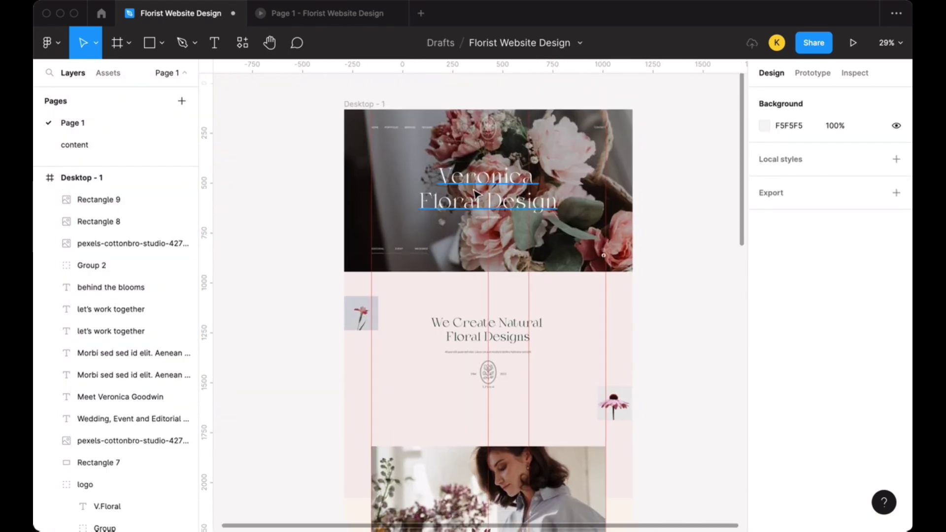
key(ctrl+z)
key(ctrl+z)
key(ctrl+z)
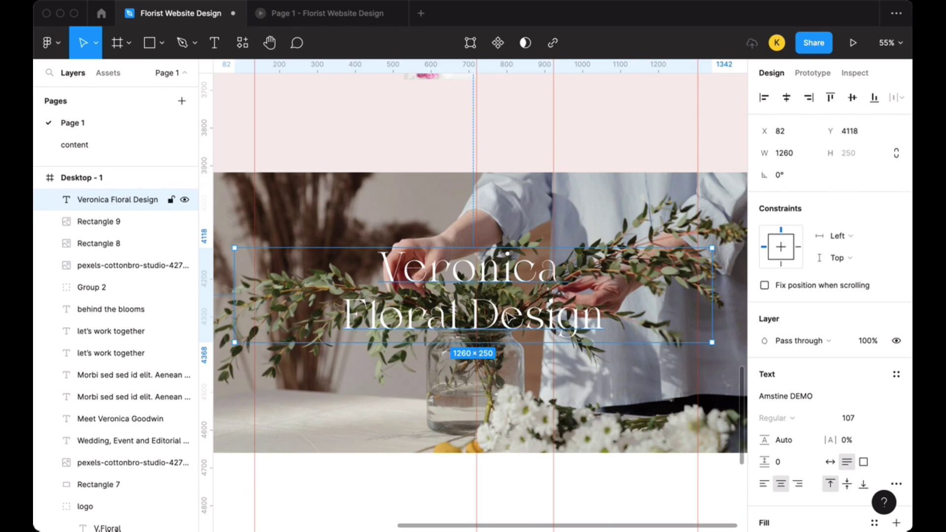
- Add 'services' on a new line under Veronica Floral Design in the banner title
key(Return)
key(Right)
key(Return)
text(s)
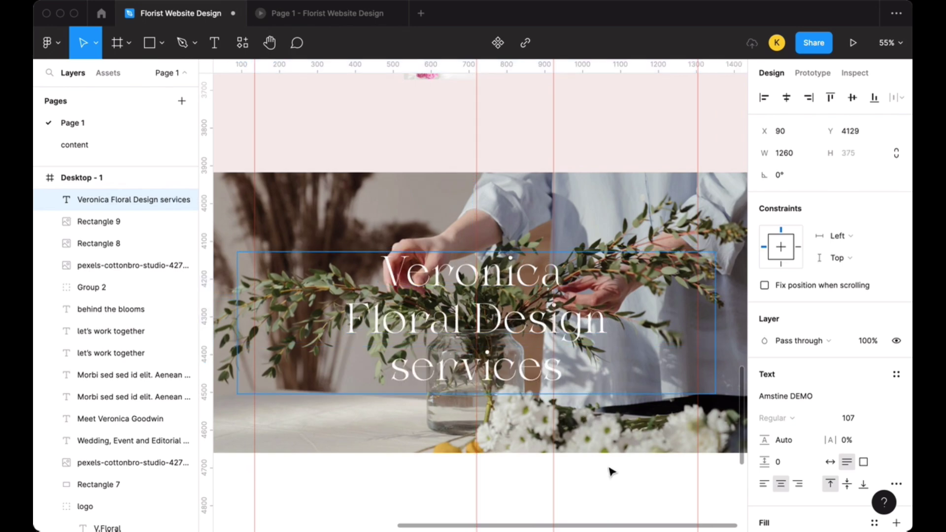
scroll(611, 472, down, 3)
- Lower the banner photo's image adjustment slider to darken it behind the title
click(99, 222)
click(763, 394)
mouse_move(698, 389)
mouse_down()
mouse_move(663, 389)
mouse_move(686, 390)
mouse_up()
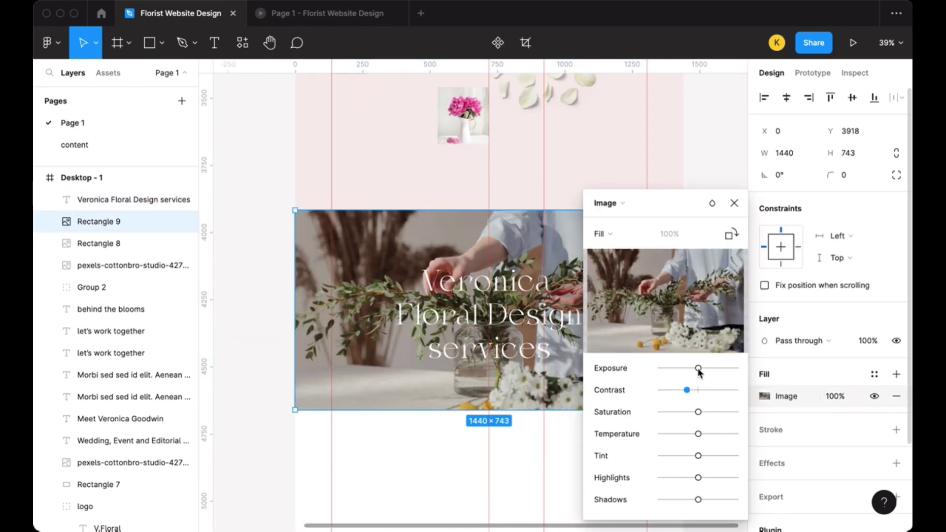
click(734, 203)
- Check the darkened services banner in the live prototype preview
click(339, 14)
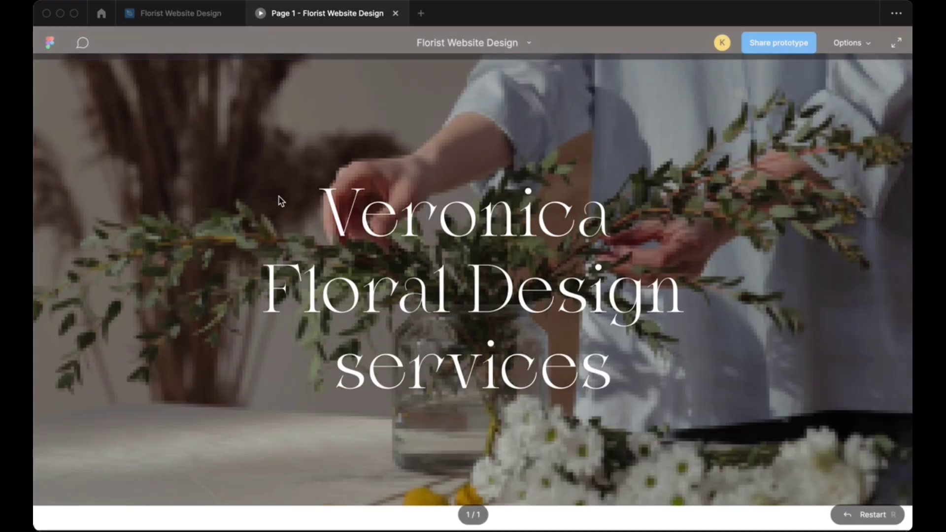
click(181, 14)
click(98, 221)
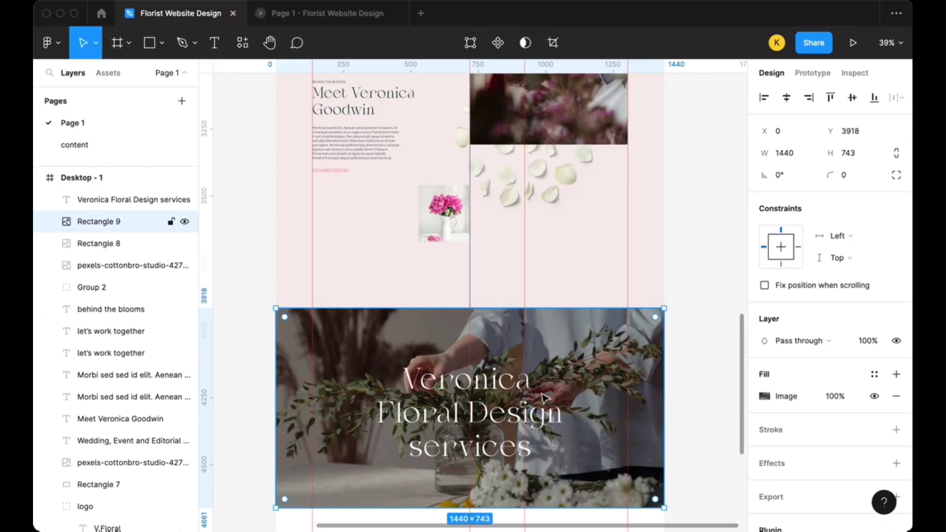
click(544, 396)
click(675, 274)
scroll(675, 275, down, 2)
scroll(675, 274, down, 3)
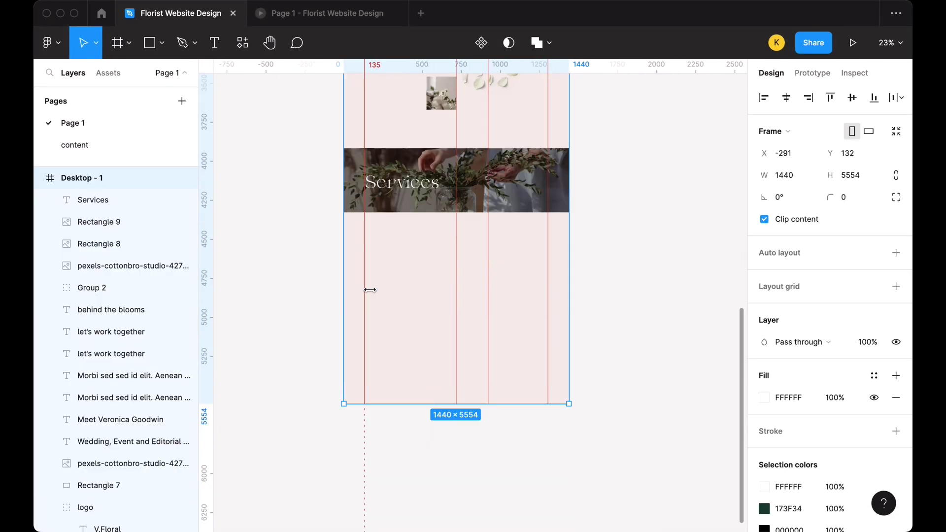
- Draw three service cards below the Services banner and fill them cream F9F4EC
scroll(306, 289, down, 3)
click(306, 289)
scroll(352, 305, up, 2)
key(r)
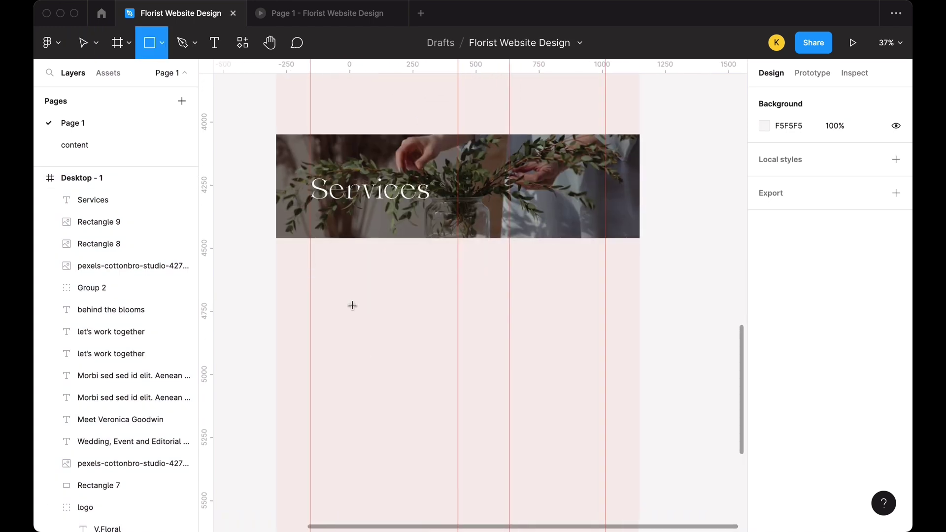
drag(310, 265, 444, 412)
drag(448, 333, 524, 339)
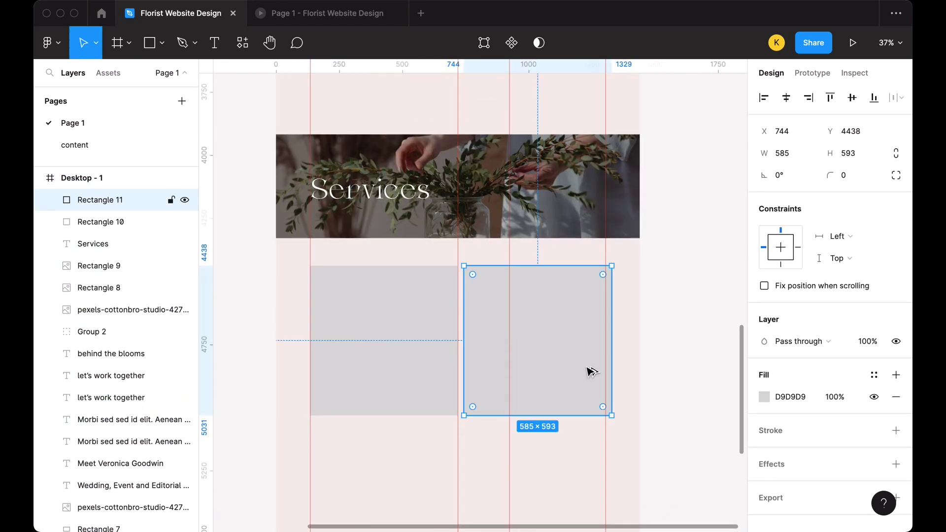
shift+click(394, 355)
scroll(443, 331, down, 5)
drag(489, 171, 492, 326)
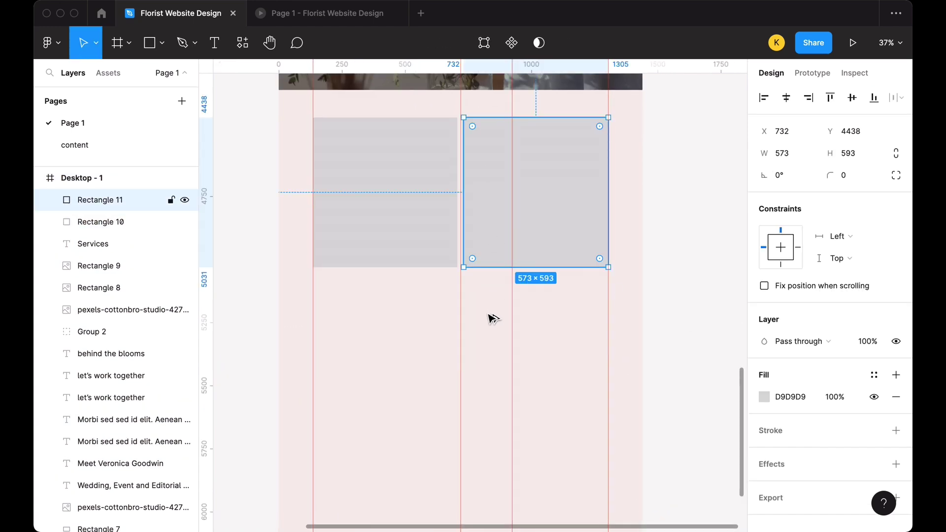
scroll(657, 277, up, 3)
click(397, 355)
shift+click(523, 355)
shift+click(522, 482)
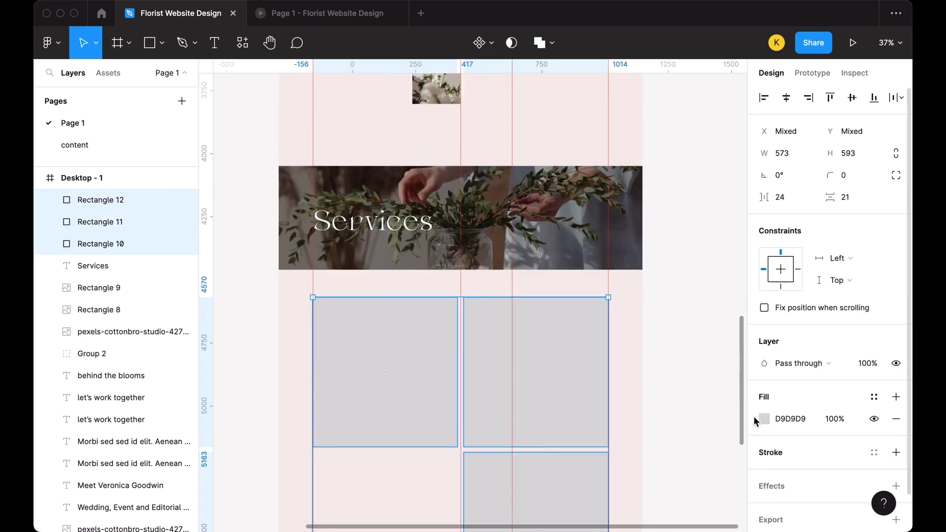
click(764, 418)
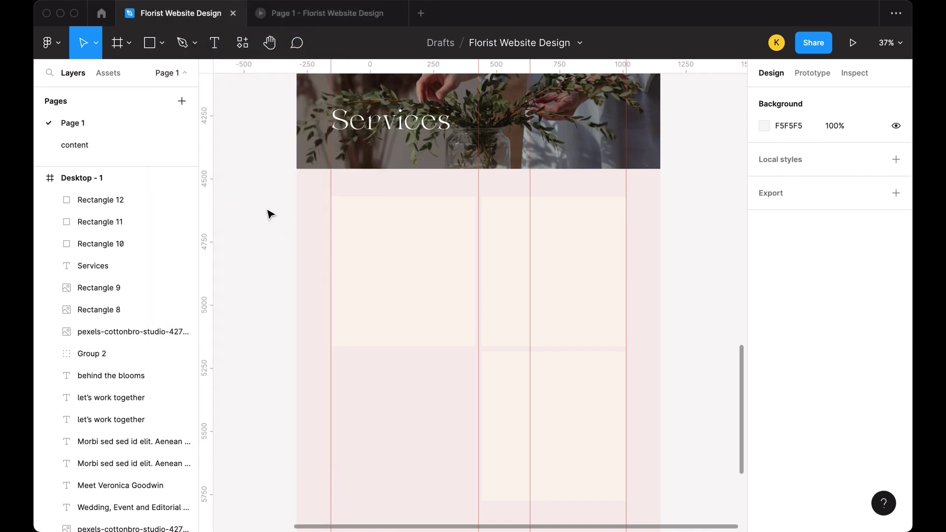
- Draw a grey photo placeholder in the first card and copy it into the second card
key(shift+r)
click(162, 43)
click(143, 75)
drag(351, 261, 430, 328)
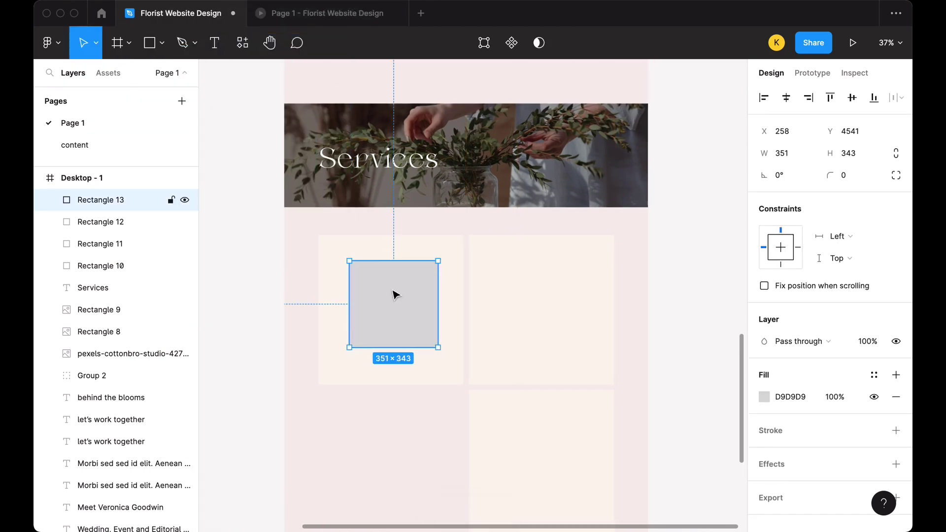
mouse_move(395, 287)
mouse_down()
mouse_move(552, 292)
mouse_move(541, 460)
mouse_up()
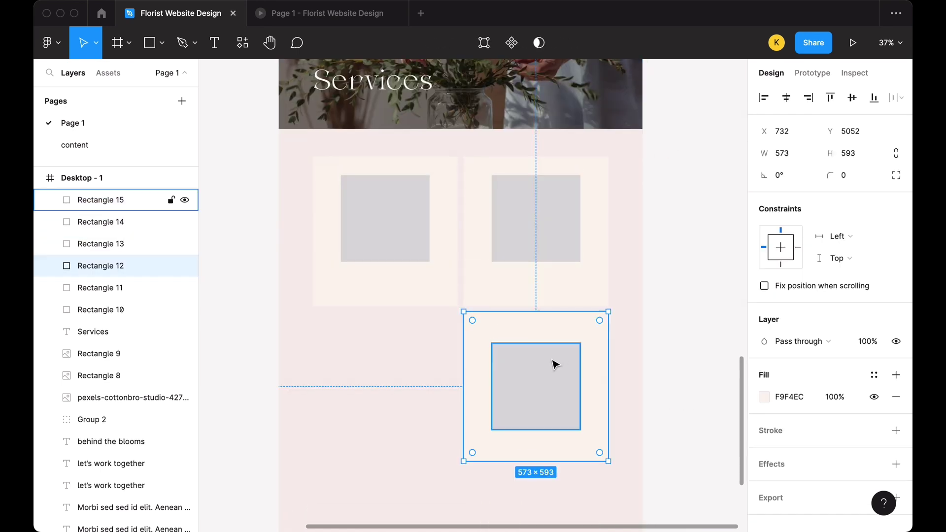
- Set the fill of the first two cards to FFFFFF
click(591, 320)
shift+click(441, 311)
click(764, 453)
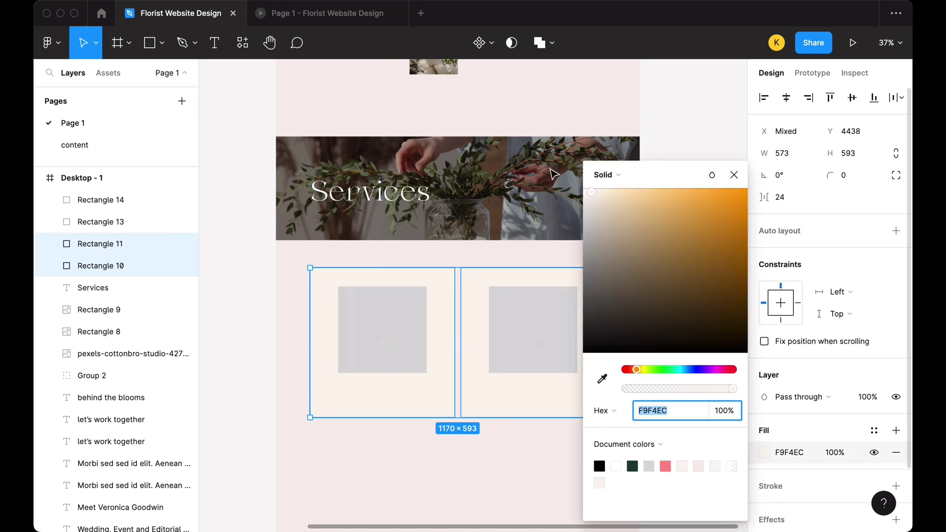
text(FFFFFF)
key(Return)
key(Escape)
scroll(443, 221, up, 4)
- Review the Services title and description against the reference copy on the content page
click(93, 287)
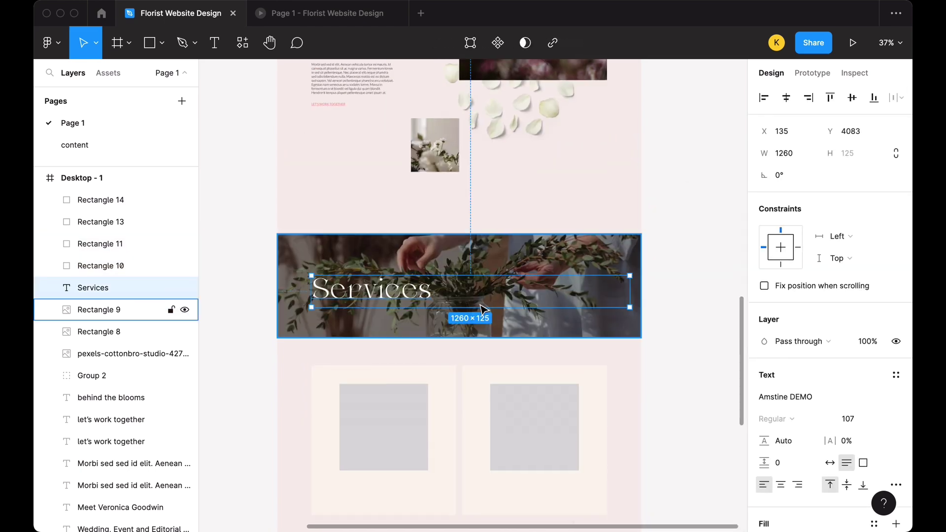
click(248, 280)
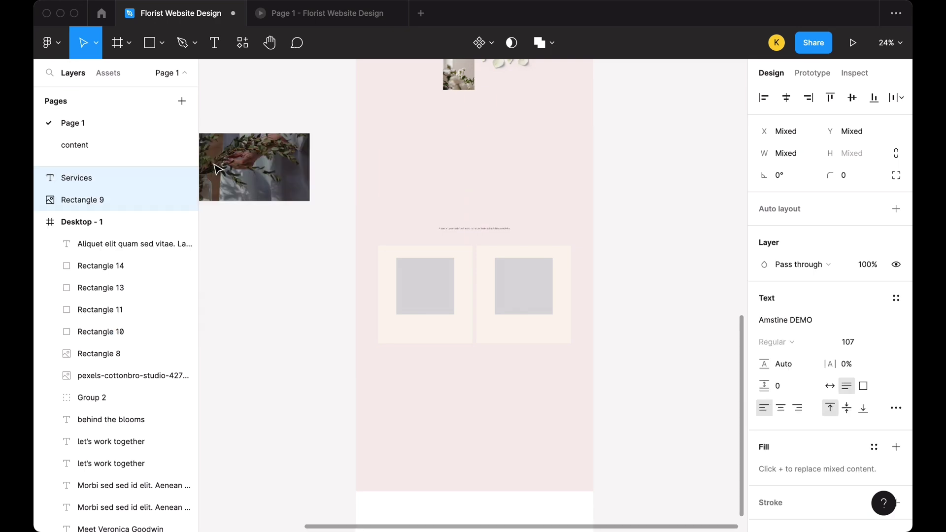
click(510, 177)
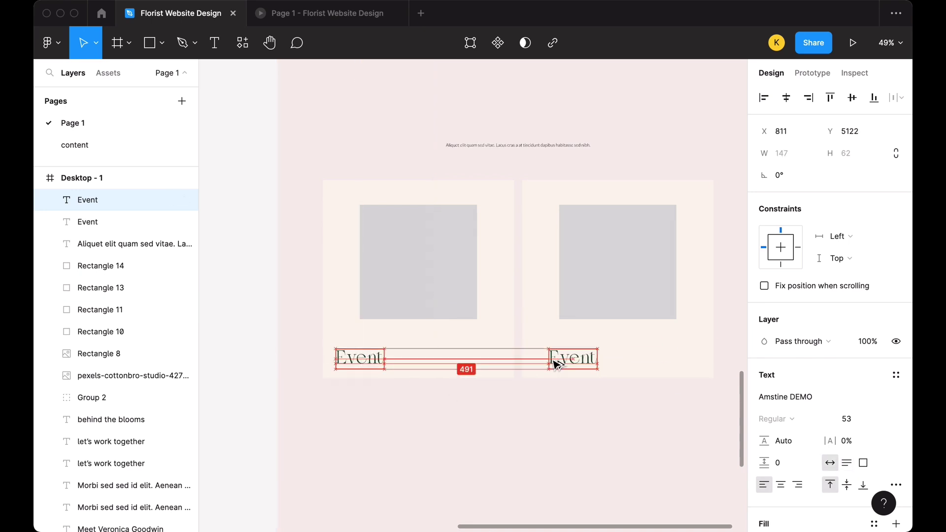
click(124, 141)
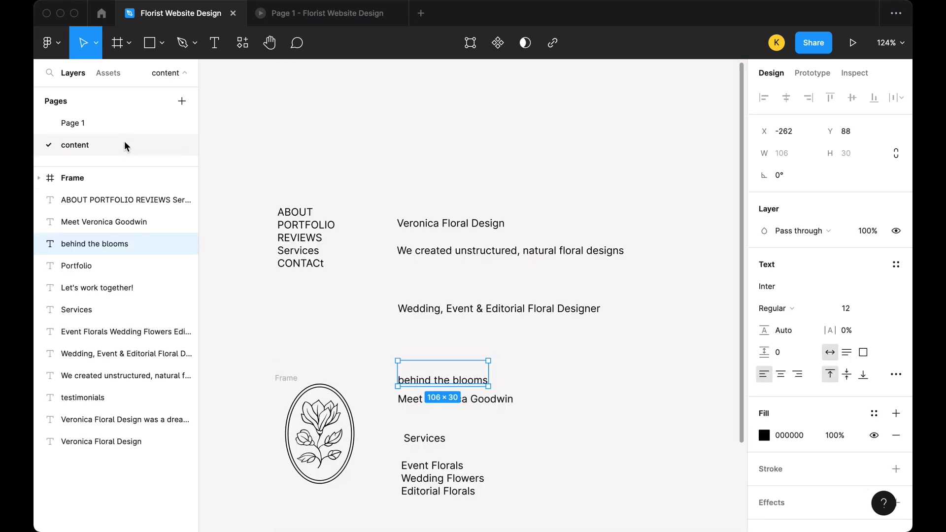
click(119, 123)
- Select the Wedding card together with its contents
shift+click(634, 350)
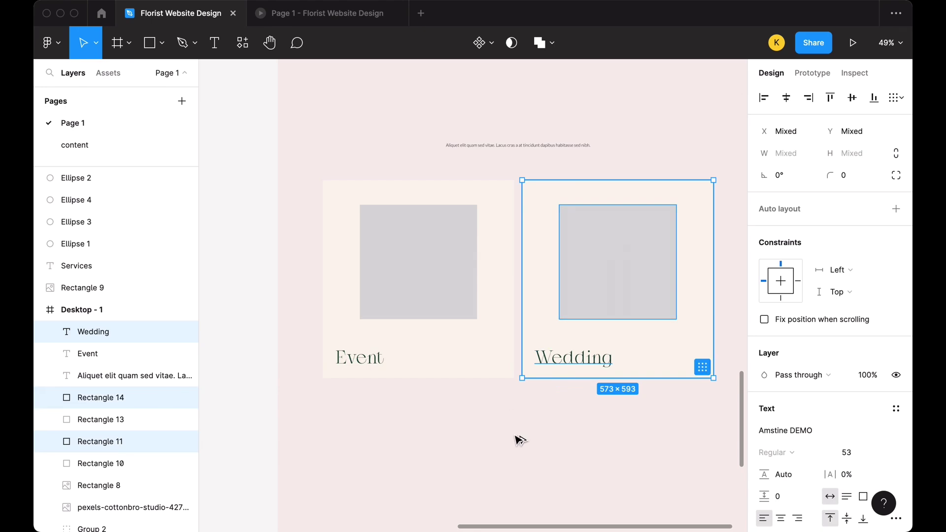
drag(613, 248, 414, 454)
scroll(413, 454, down, 2)
click(370, 459)
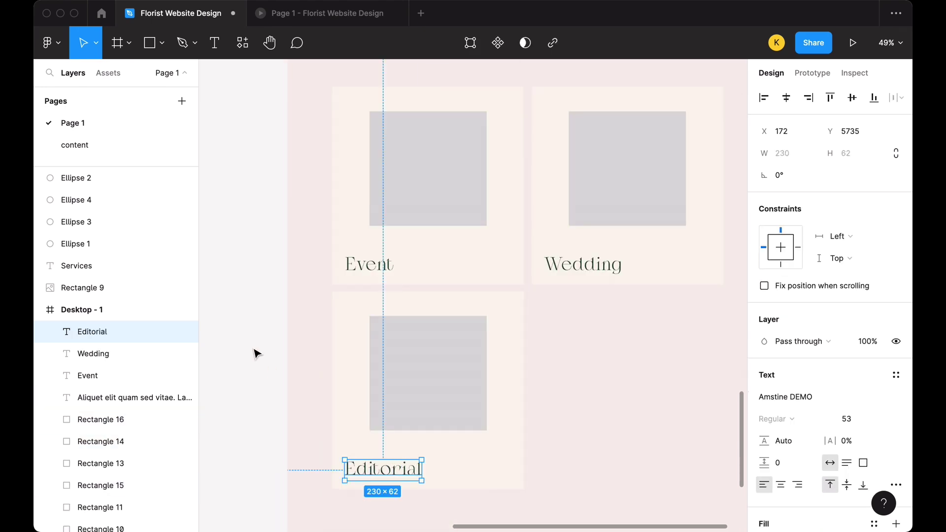
scroll(256, 350, up, 5)
scroll(264, 342, down, 3)
scroll(264, 342, up, 3)
- Paste the foliage photo as a full-width banner above the Services heading
click(404, 169)
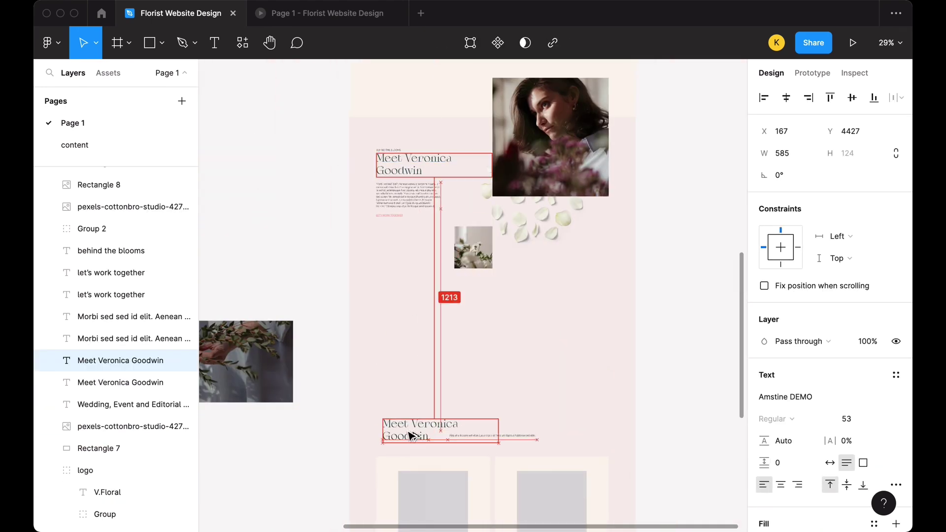
key(ctrl+v)
drag(247, 362, 686, 349)
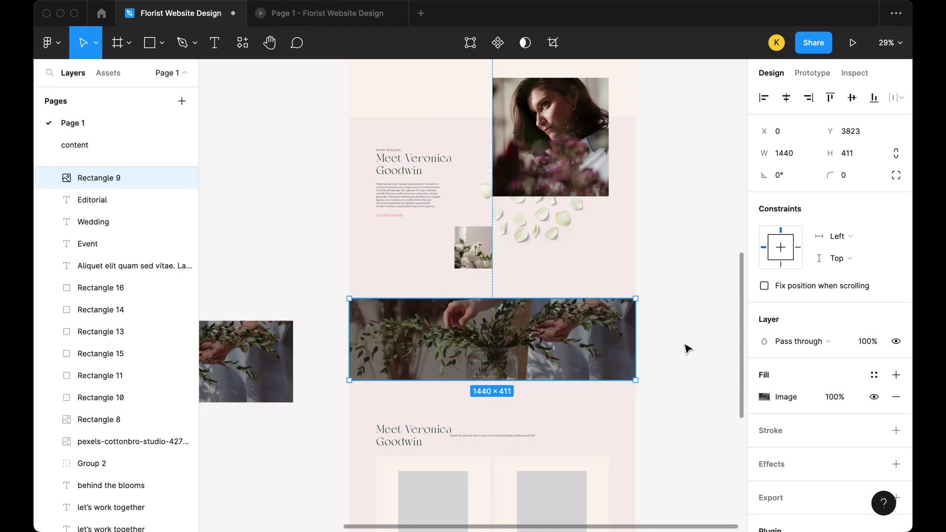
scroll(421, 334, down, 2)
key(Escape)
key(ctrl+z)
- Move the whole Services section up toward the foliage banner
click(514, 328)
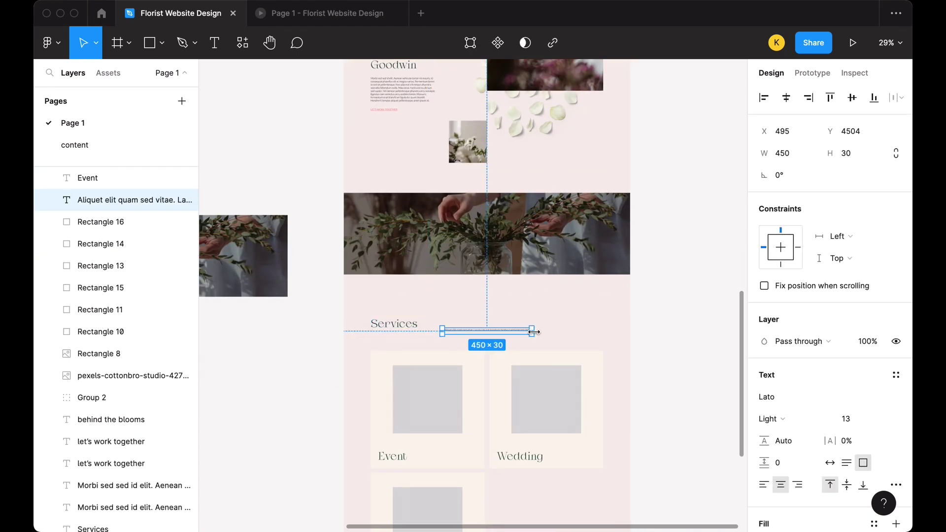
key(Escape)
scroll(345, 202, down, 3)
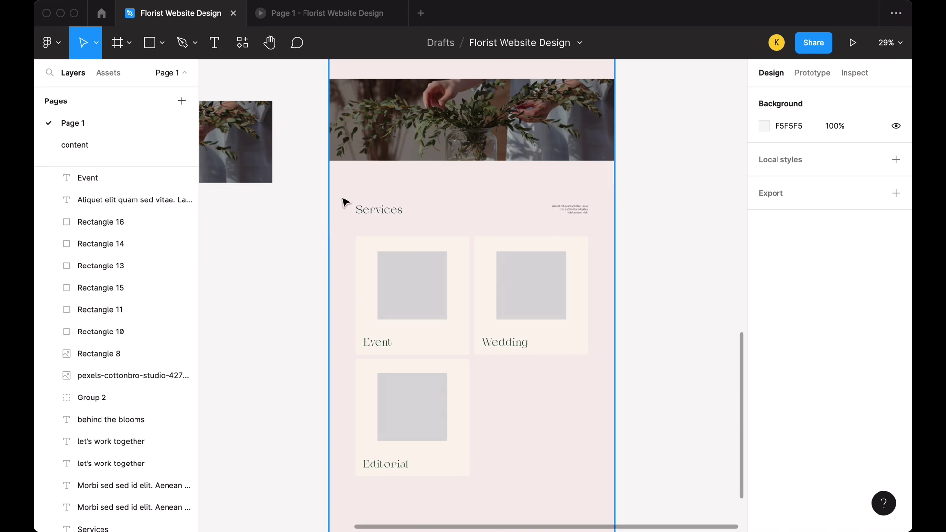
drag(481, 375, 544, 446)
drag(517, 293, 517, 275)
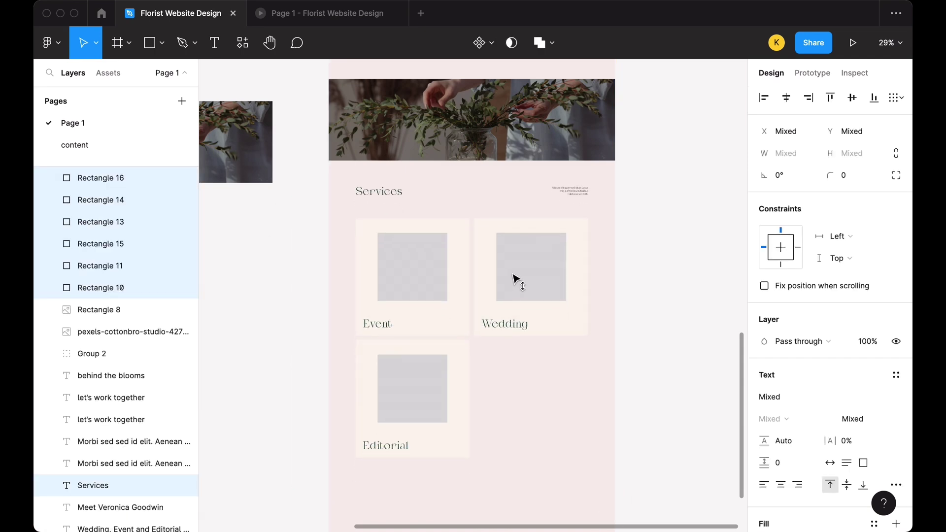
key(Escape)
- Fill the Event and Editorial placeholders with Unsplash 'flowers' photos, including white chrysanthemums
right_click(376, 277)
click(394, 10)
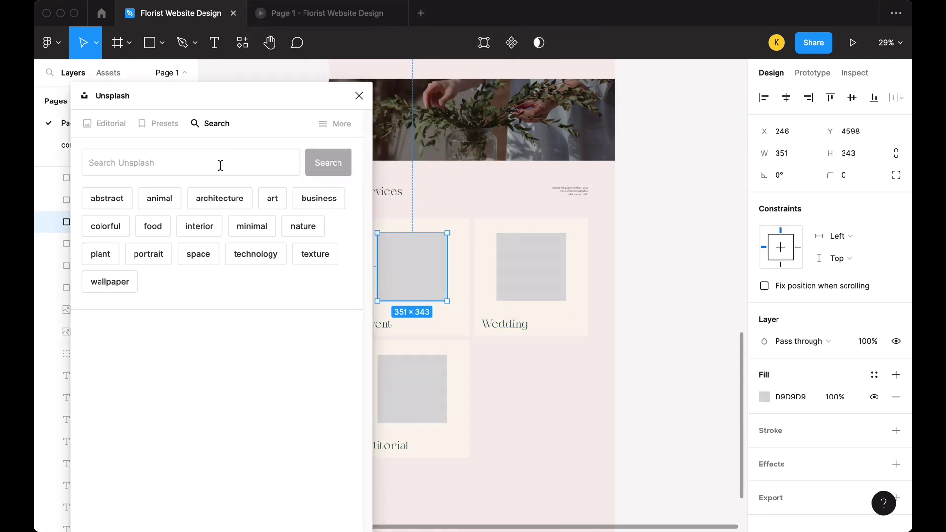
text(flowers)
key(Return)
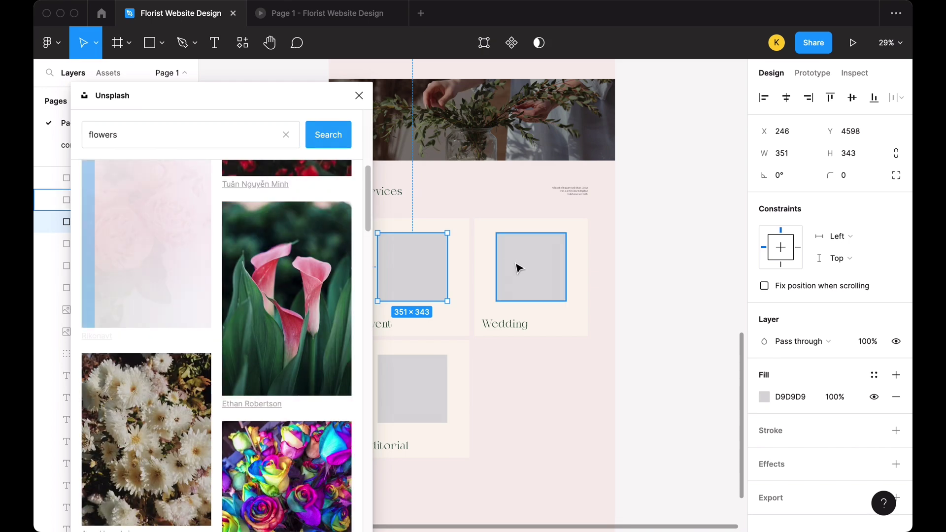
click(412, 388)
click(147, 439)
- Search Unsplash for 'wedding flower' and fill the Wedding placeholder with a bridal bouquet
click(530, 268)
scroll(216, 345, down, 6)
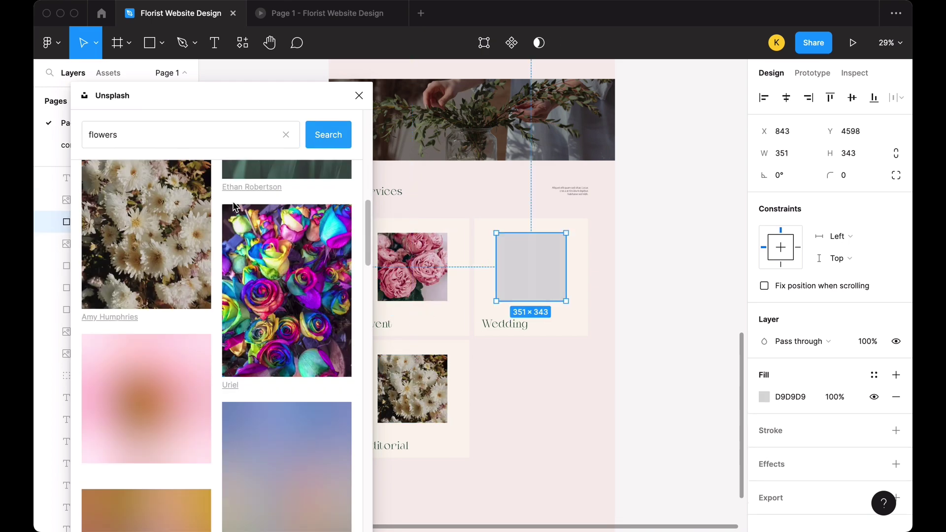
triple_click(182, 134)
text(wedding)
key(Return)
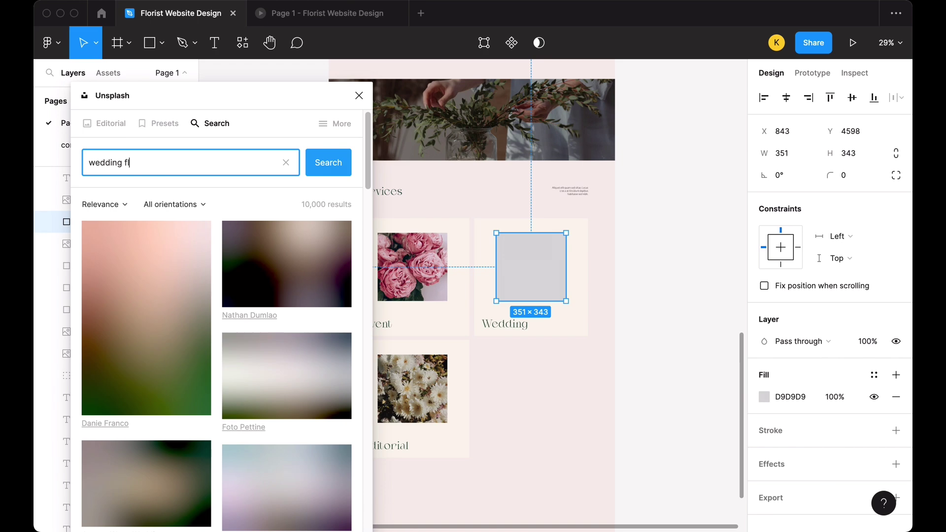
text(ower)
key(Return)
scroll(216, 335, down, 5)
scroll(229, 310, down, 5)
click(224, 315)
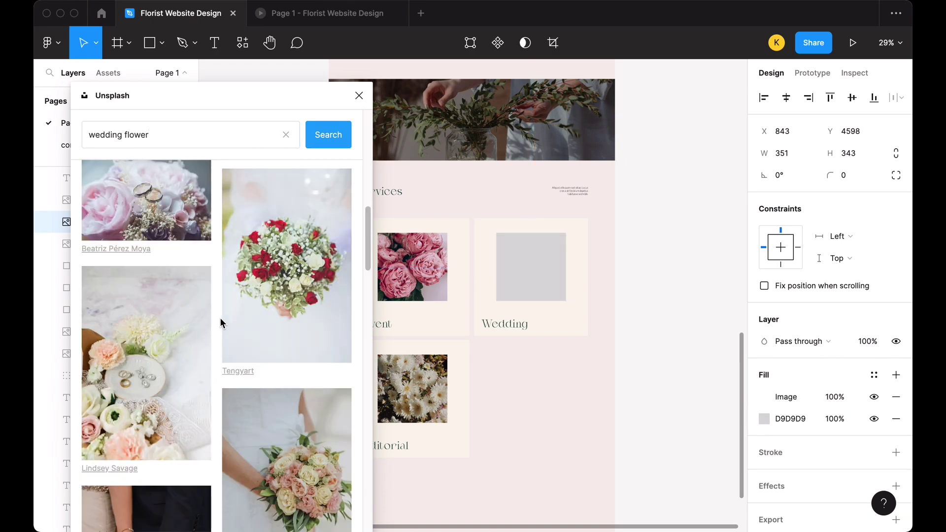
scroll(247, 320, down, 3)
- Replace the Event card photo with pink carnations and select all three card titles
click(288, 318)
click(434, 276)
scroll(295, 305, down, 5)
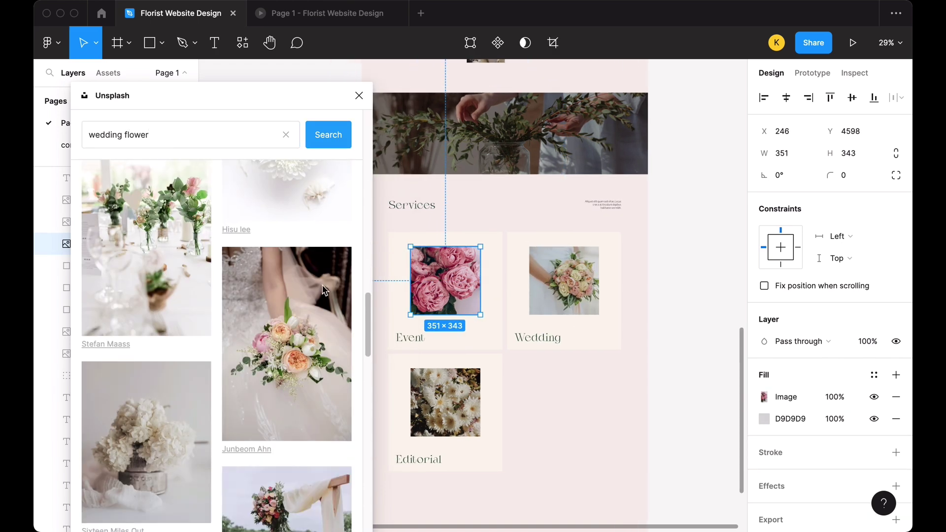
scroll(324, 291, down, 5)
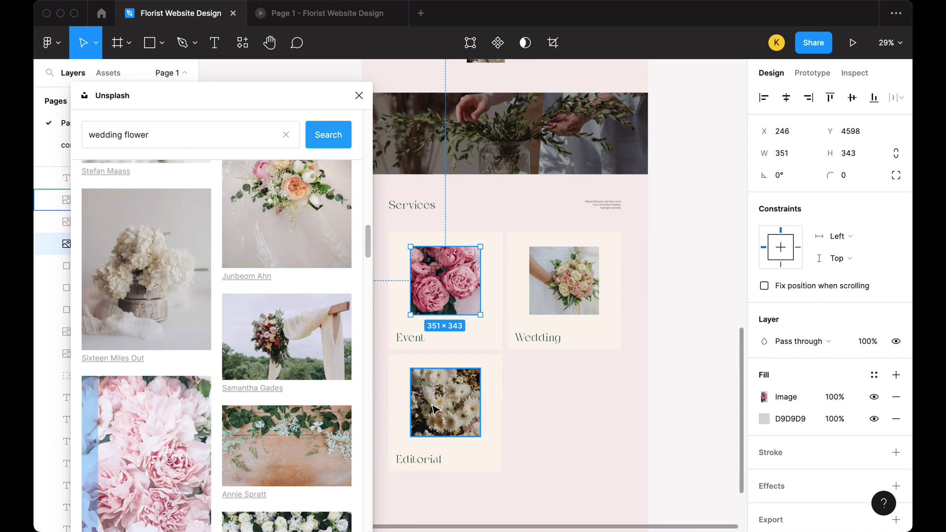
click(358, 95)
scroll(345, 295, up, 2)
scroll(345, 295, right, 2)
click(359, 380)
shift+click(485, 378)
shift+click(373, 499)
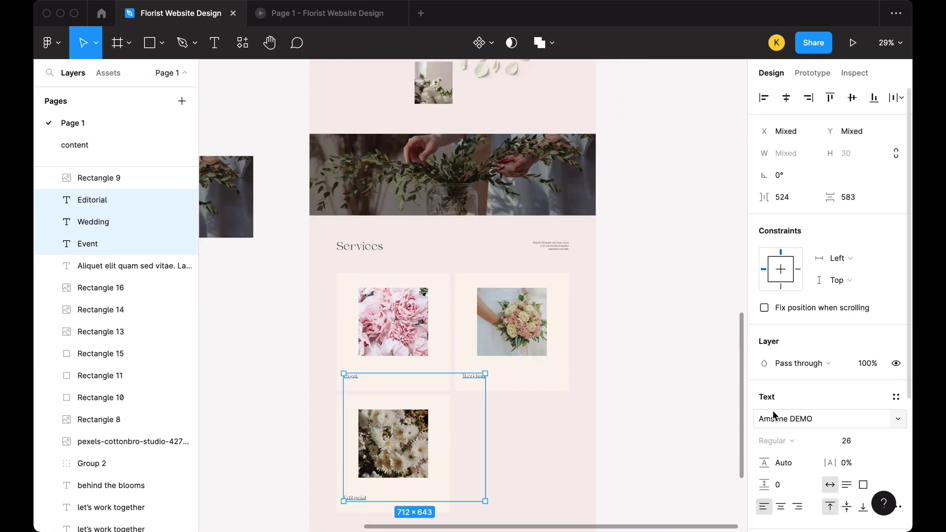
- Select the 'let's work together' link with the Event title and preview the prototype
key(Escape)
scroll(547, 270, up, 3)
scroll(468, 370, up, 5)
click(473, 295)
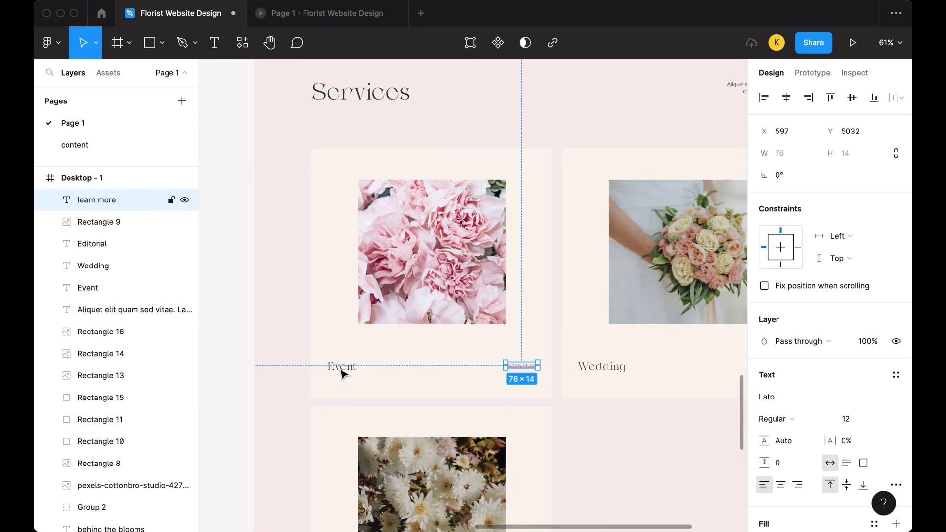
shift+click(356, 372)
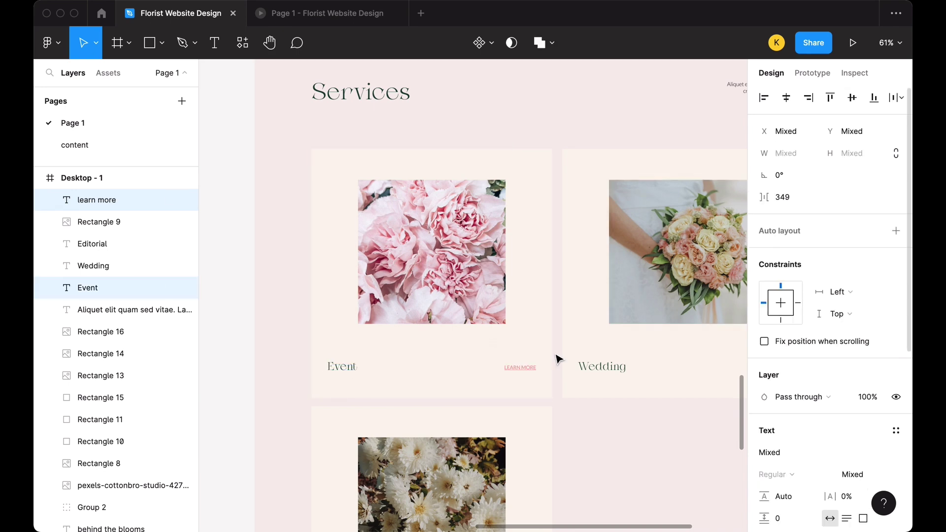
key(ctrl+alt+Return)
scroll(406, 271, down, 5)
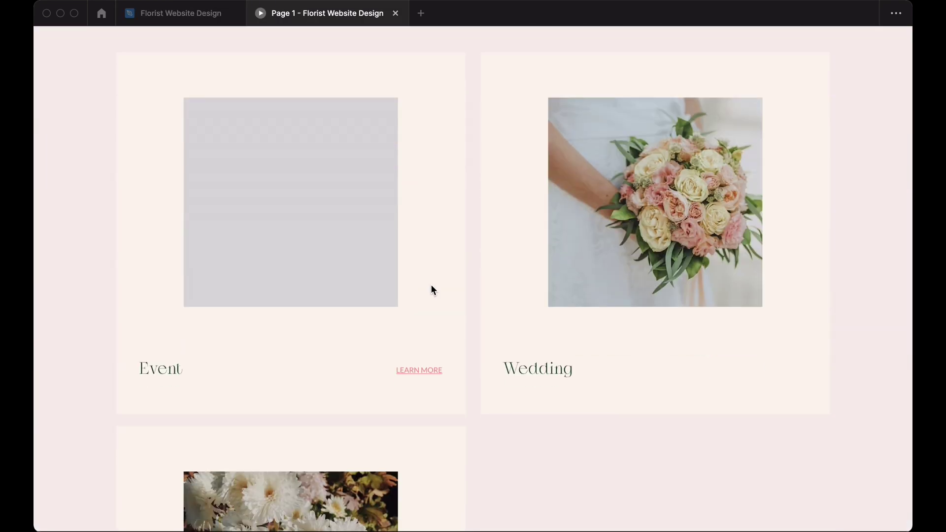
click(180, 15)
- Inspect the three service cards and their photos in the design
click(338, 237)
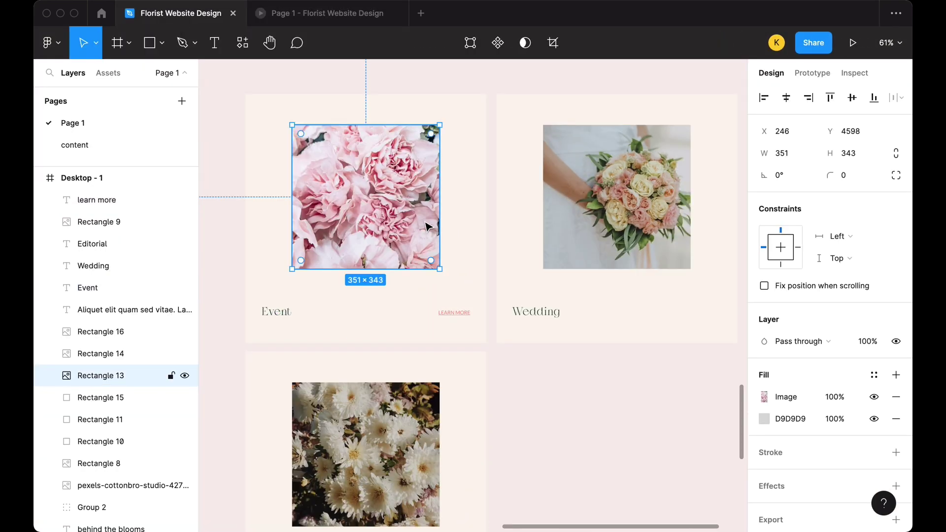
scroll(338, 237, down, 3)
click(246, 254)
scroll(298, 337, down, 2)
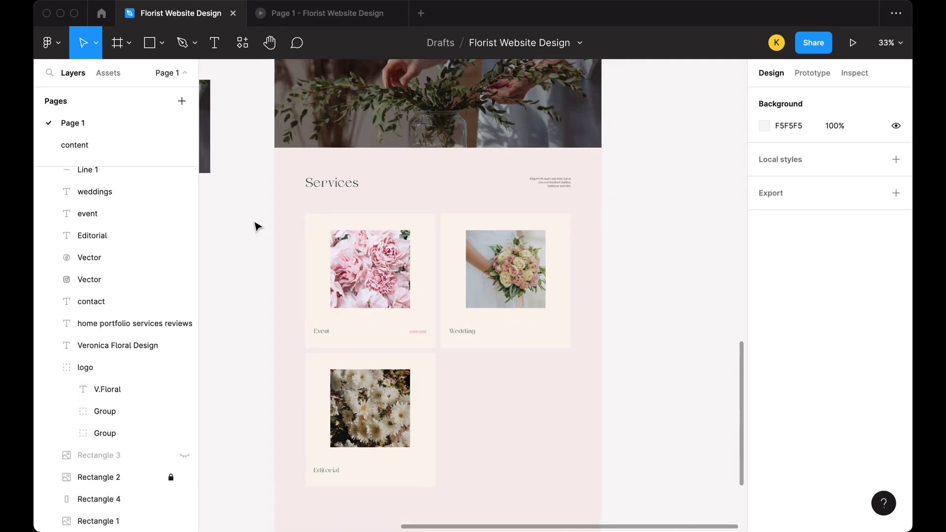
drag(255, 227, 450, 354)
click(665, 450)
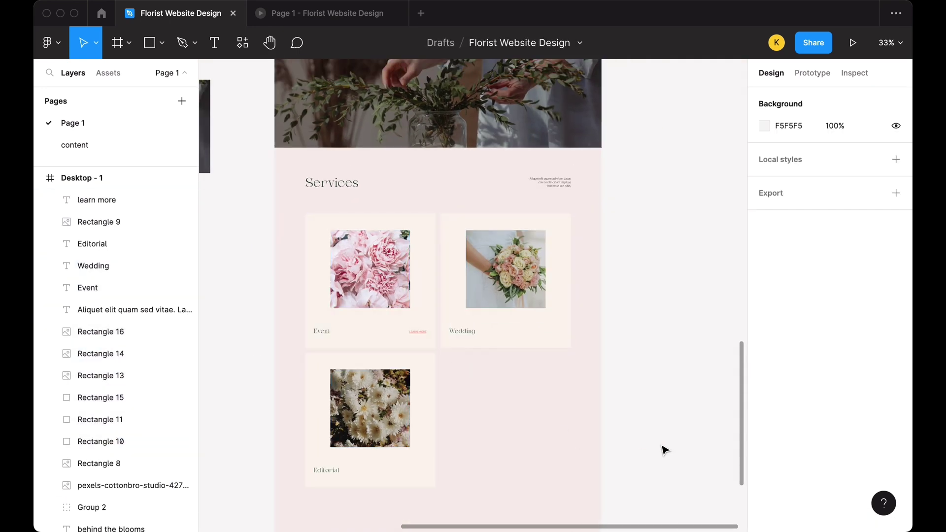
scroll(340, 219, up, 5)
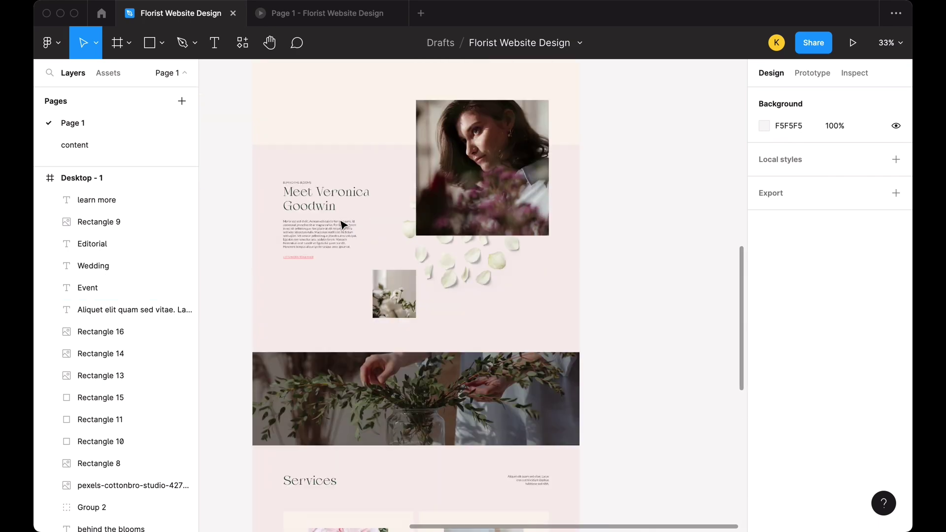
click(386, 292)
click(614, 339)
scroll(615, 341, down, 3)
scroll(615, 341, up, 3)
scroll(615, 342, down, 3)
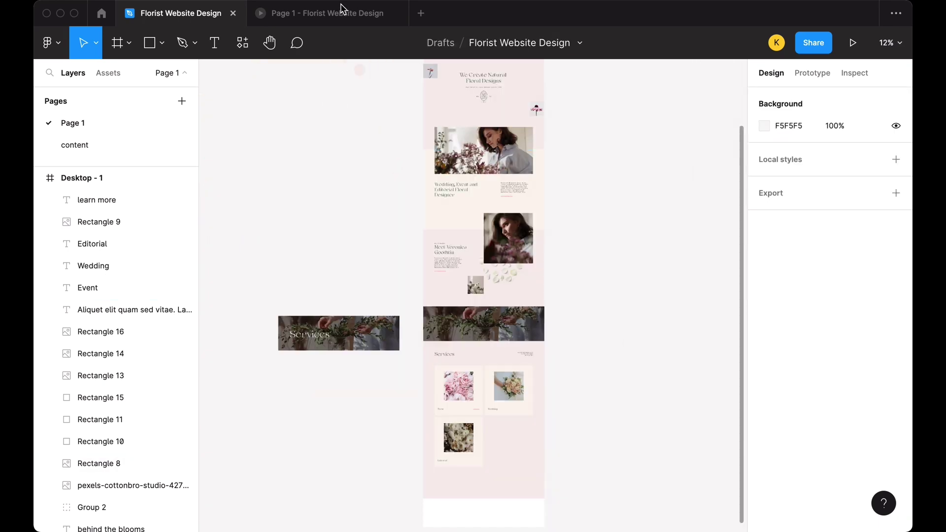
- Check the service cards in the prototype preview
click(325, 13)
scroll(486, 253, down, 5)
scroll(494, 293, down, 5)
click(178, 13)
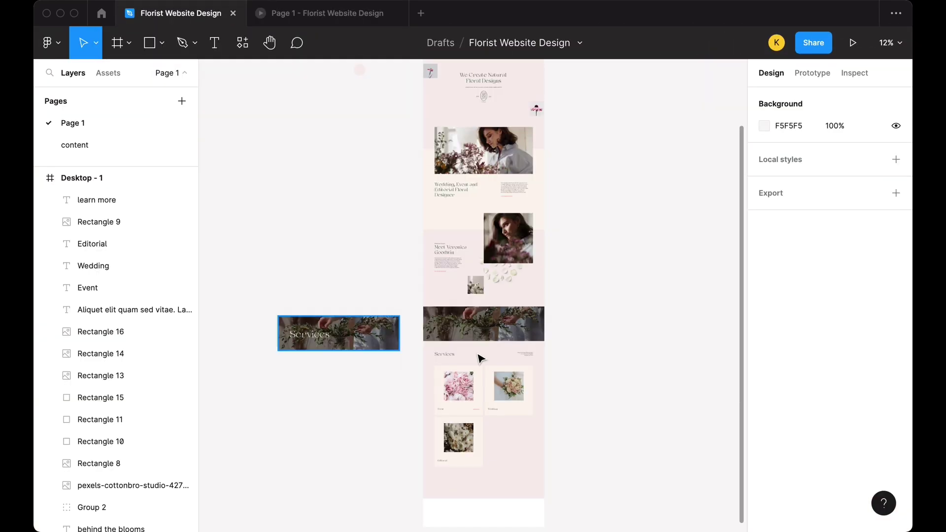
- Edit the 'Morbi sed sed id elit.' text and select the Event card's LEARN MORE link
click(490, 274)
double_click(450, 264)
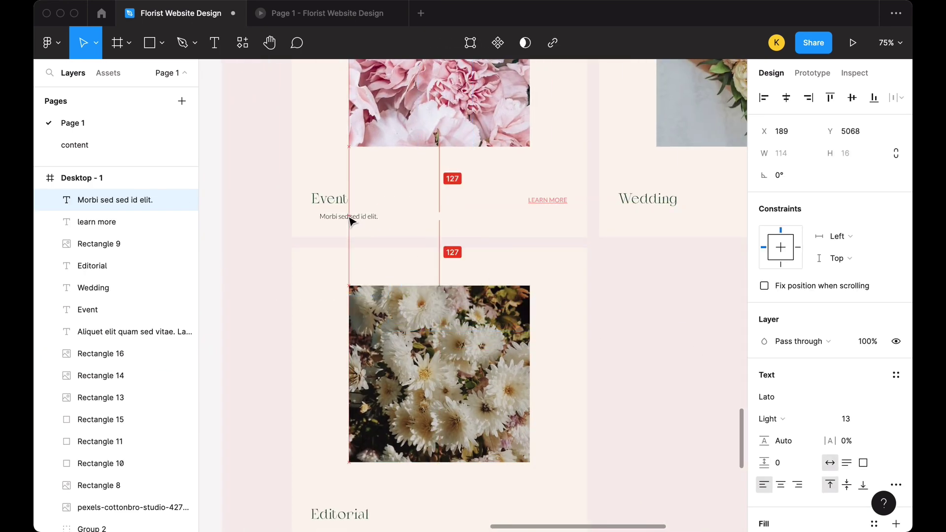
scroll(458, 163, down, 3)
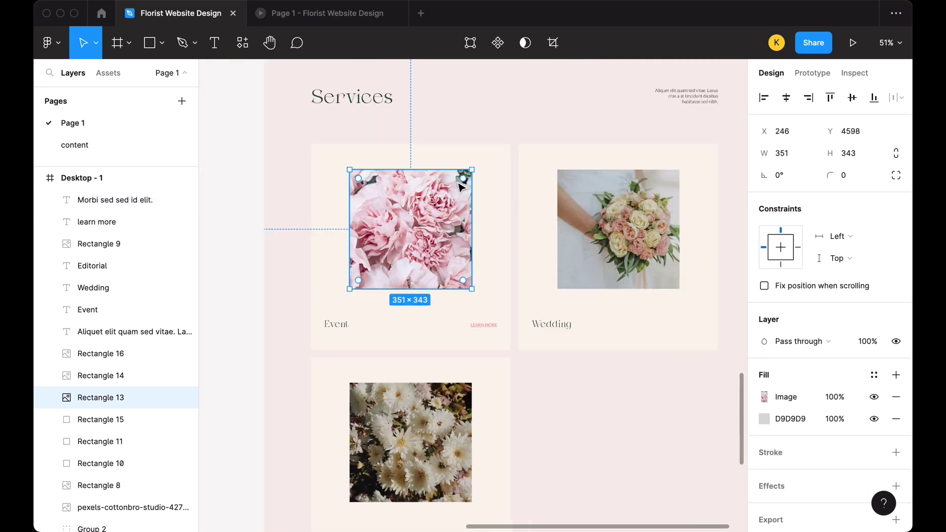
scroll(402, 202, up, 2)
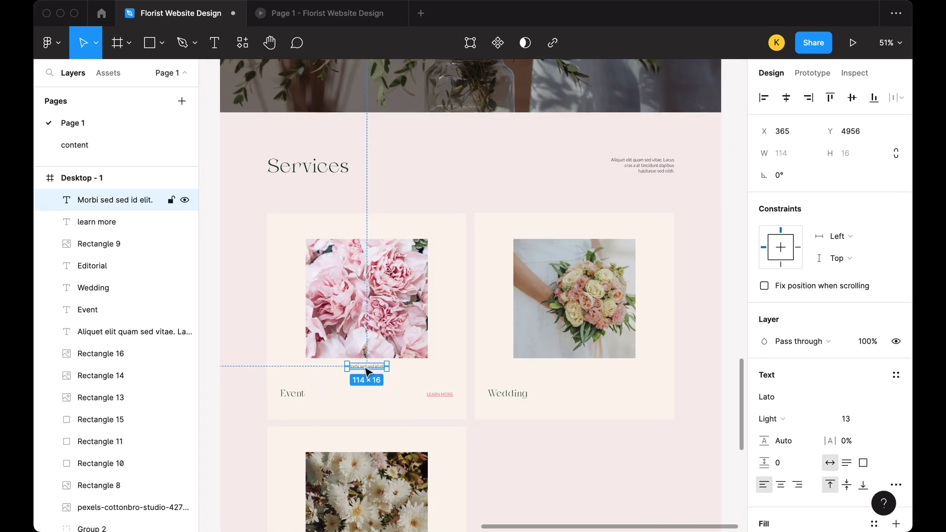
drag(367, 372, 711, 367)
scroll(434, 292, down, 5)
click(403, 278)
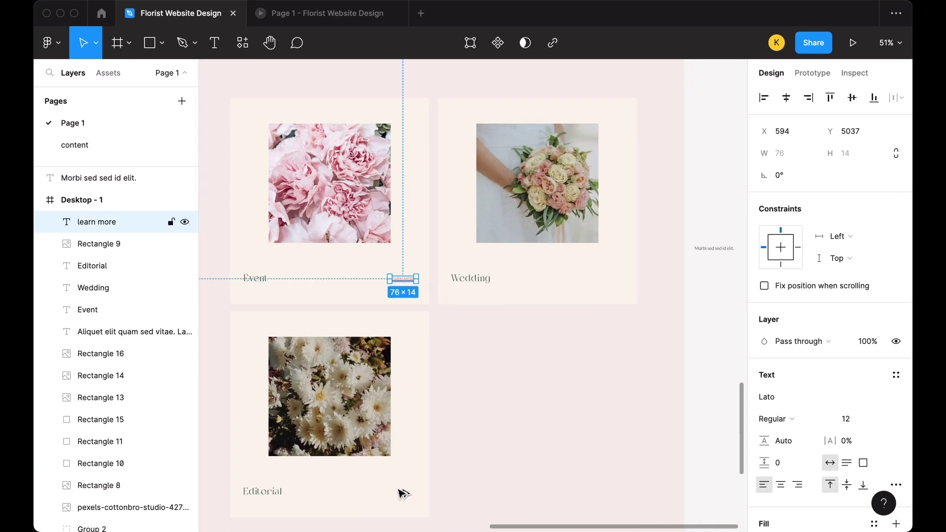
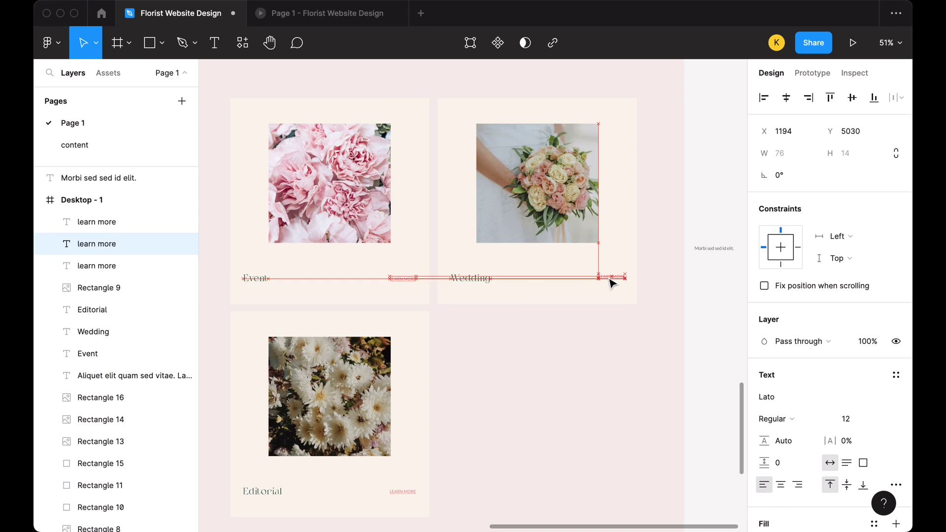
- Select the Wedding and Editorial captions with their learn more links, then deselect
shift+click(471, 279)
shift+click(397, 280)
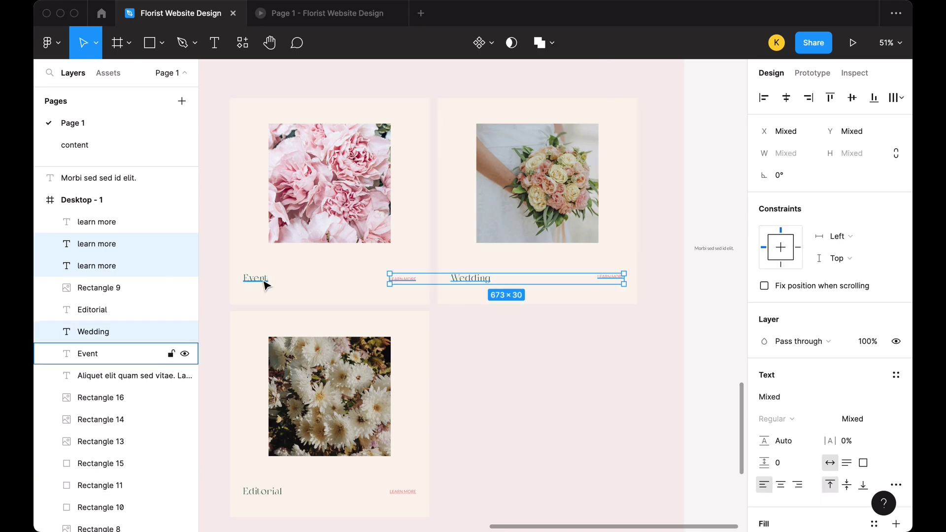
click(263, 491)
shift+click(402, 491)
click(717, 217)
scroll(714, 201, down, 2)
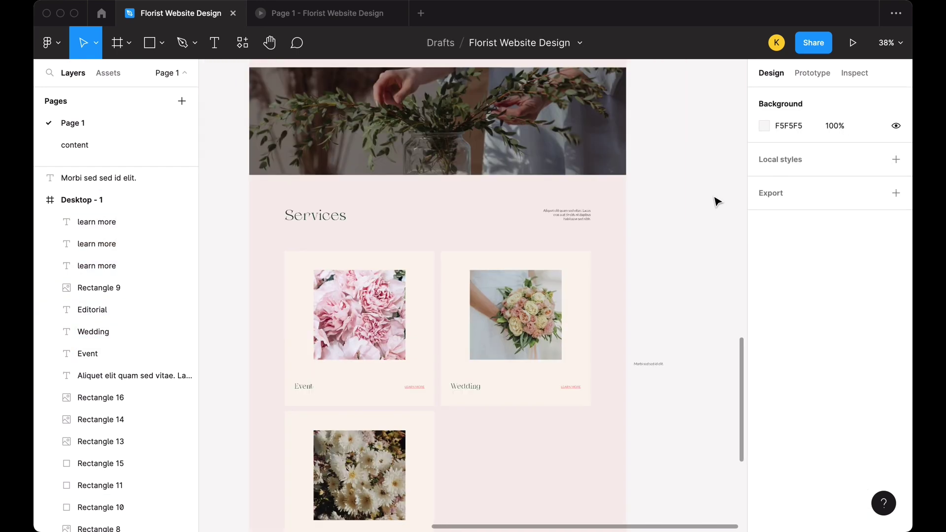
- Insert the lilac plant from Artboard Studio Mockups, searching free items for 'flower'
click(415, 2)
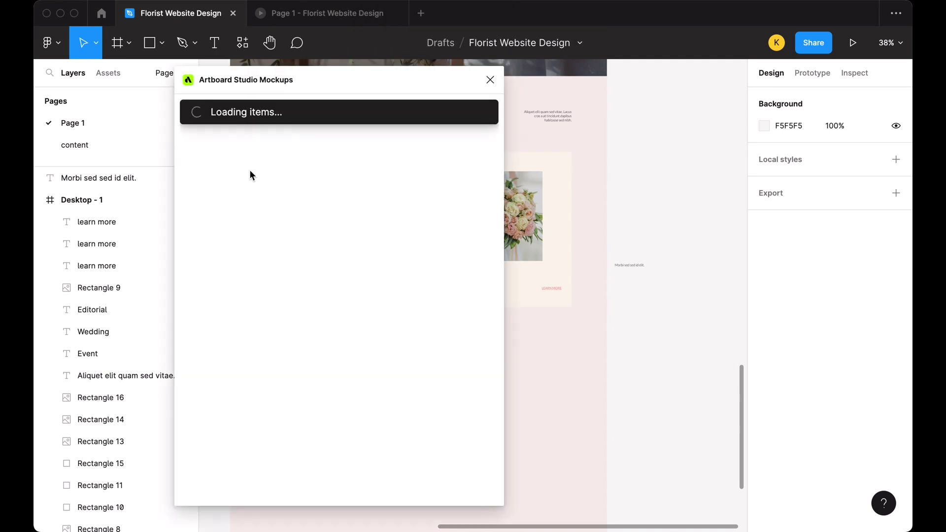
click(229, 141)
click(217, 182)
click(296, 110)
text(flower)
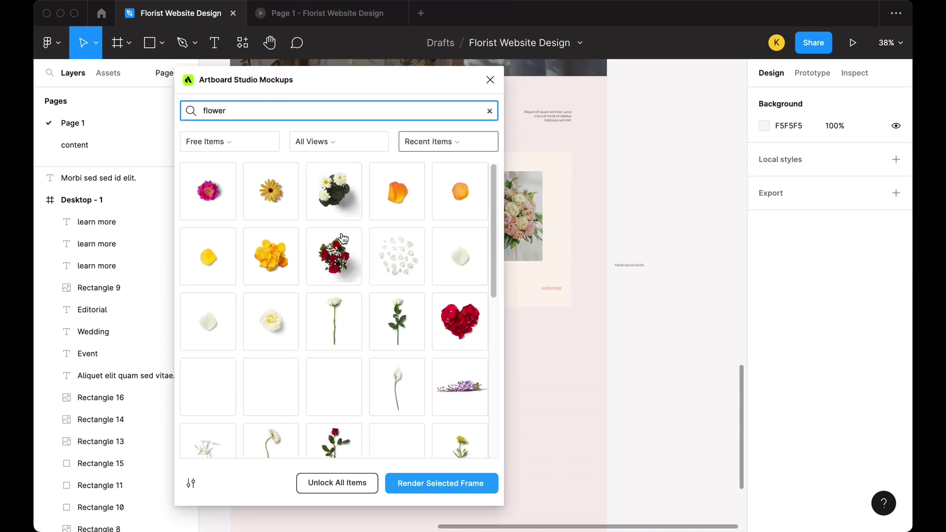
scroll(343, 239, down, 5)
scroll(344, 306, down, 2)
scroll(343, 306, up, 3)
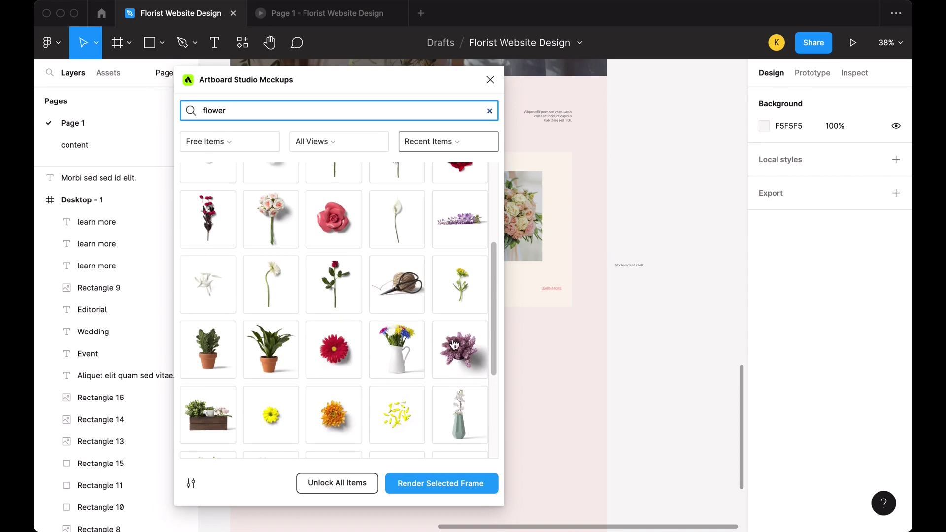
click(490, 80)
- Group the plant with its shadow and move it into the empty Services slot
scroll(660, 293, down, 5)
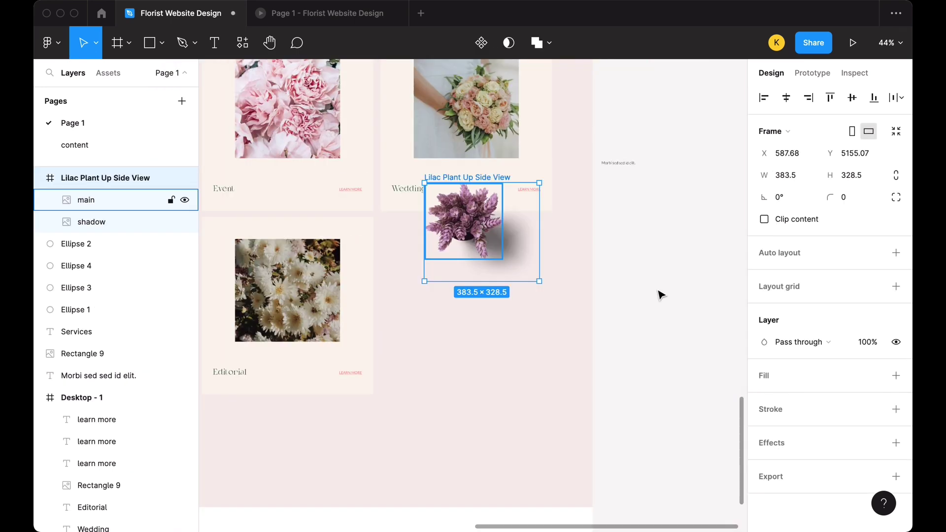
key(Return)
key(ctrl+g)
drag(679, 311, 521, 329)
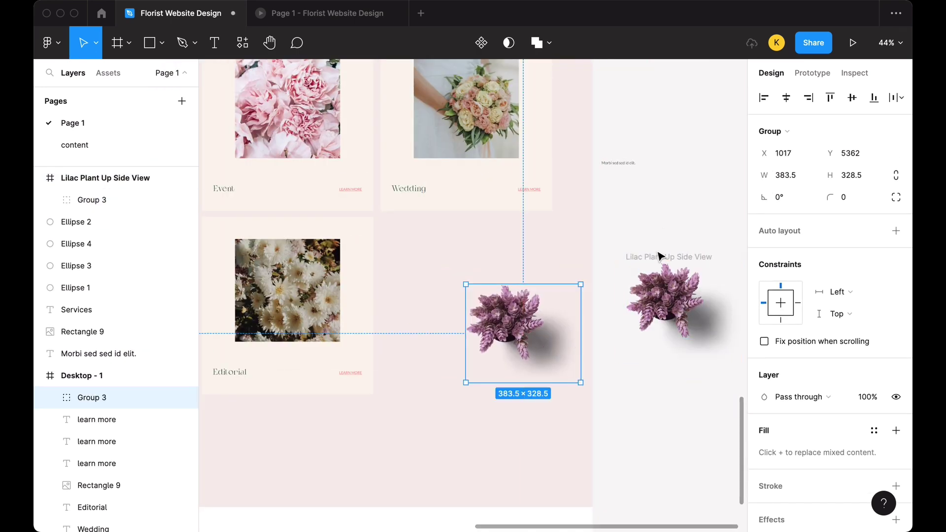
- Delete the stray 'Morbi sed sed id elit.' placeholder text beside the page
scroll(662, 261, up, 3)
click(662, 261)
click(662, 297)
key(Delete)
scroll(662, 302, down, 5)
- Select the Desktop - 1 frame and the Services background, heading and content
scroll(661, 302, up, 5)
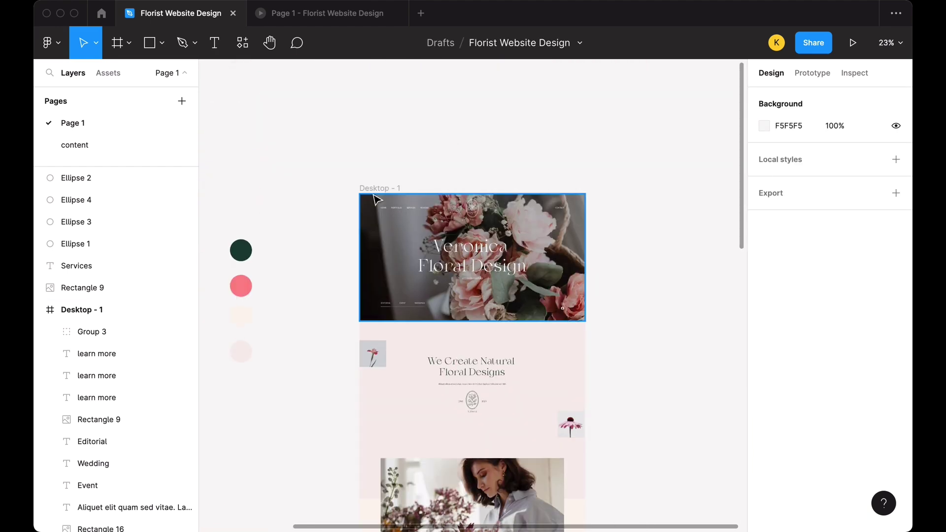
click(366, 188)
scroll(338, 336, down, 10)
click(650, 255)
scroll(542, 345, up, 5)
click(450, 416)
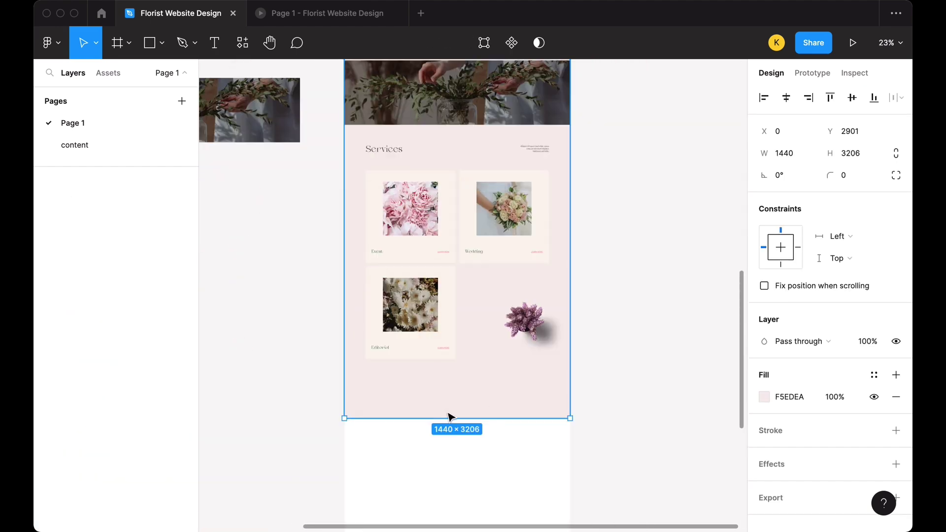
click(384, 149)
drag(306, 169, 566, 374)
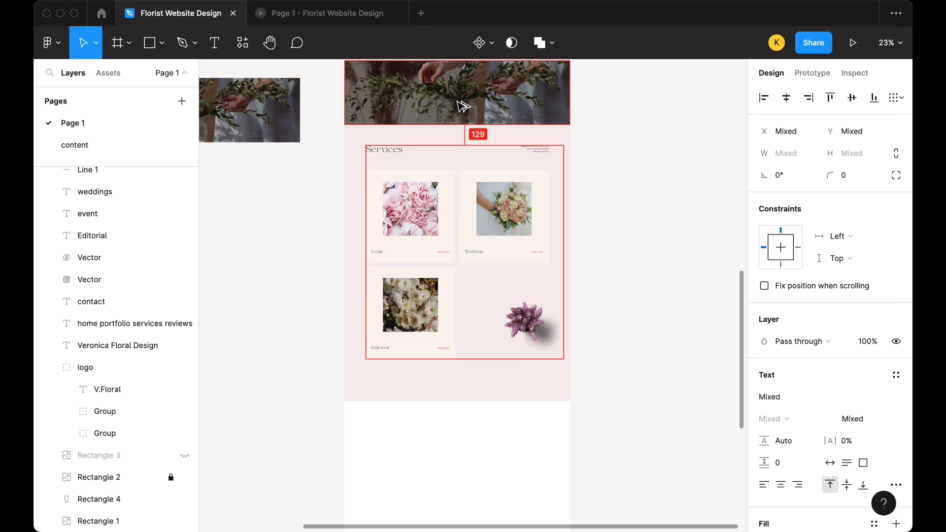
key(Escape)
- Select the pink page background rectangle below the Services section
scroll(420, 498, up, 3)
click(431, 481)
key(Escape)
scroll(430, 482, up, 3)
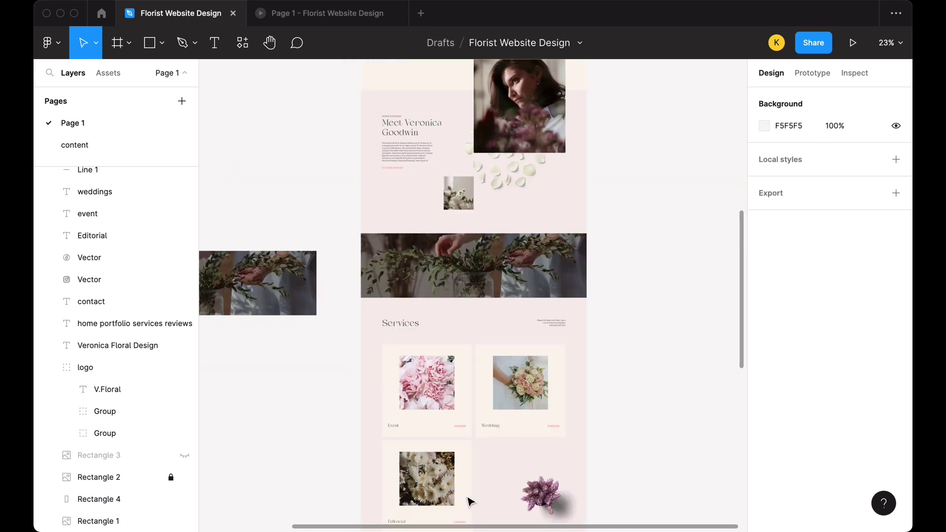
scroll(498, 435, down, 3)
scroll(499, 435, down, 5)
scroll(434, 271, down, 3)
click(479, 303)
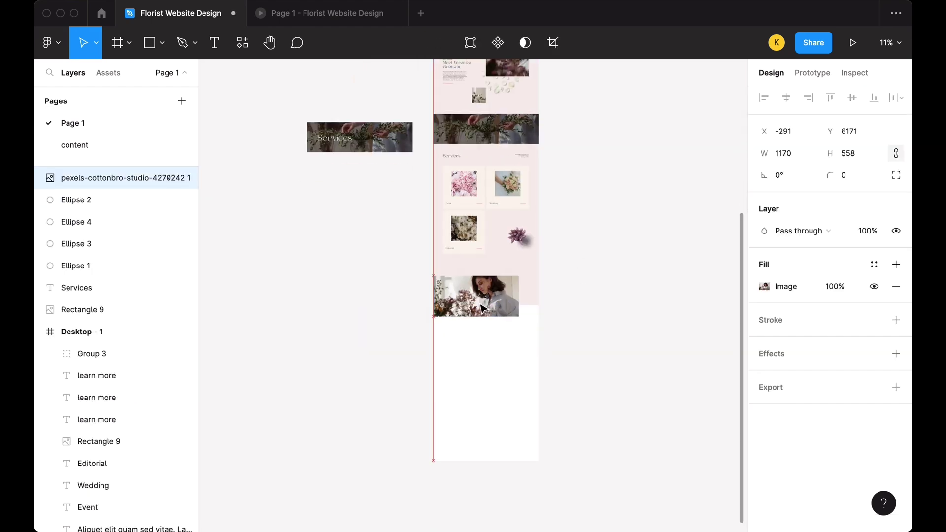
- Turn on rulers and send the cream rectangle behind the flower photo
click(186, 41)
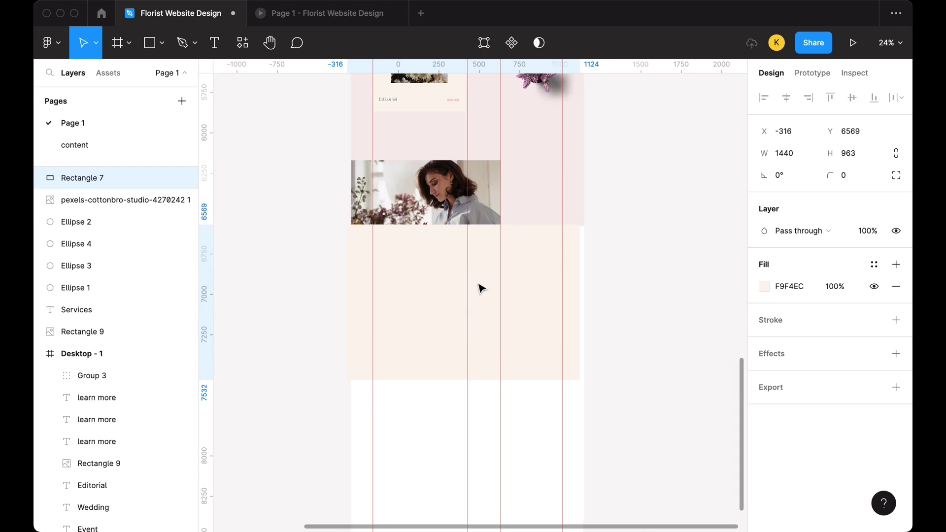
right_click(435, 271)
click(445, 265)
drag(117, 490, 117, 490)
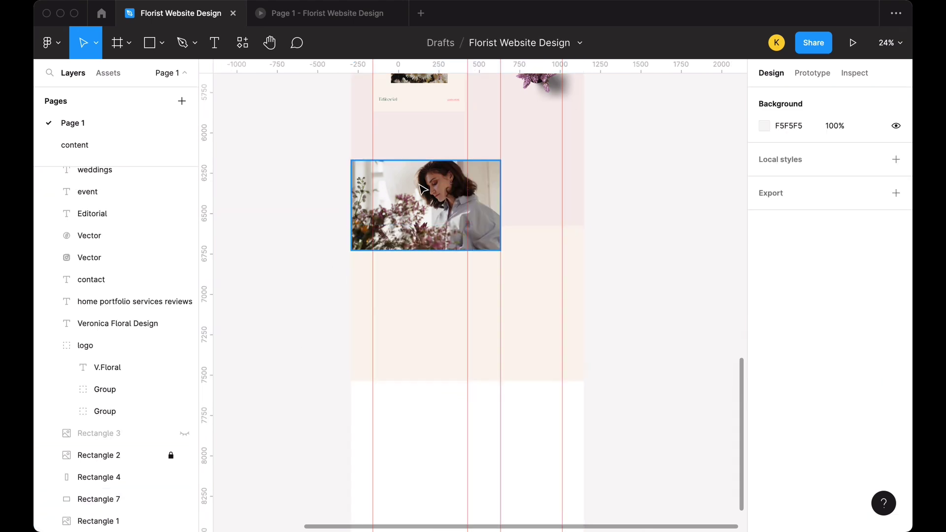
- Select the flower photo, hide the rulers, and preview the design in prototype mode
click(423, 207)
scroll(641, 227, up, 5)
key(shift+r)
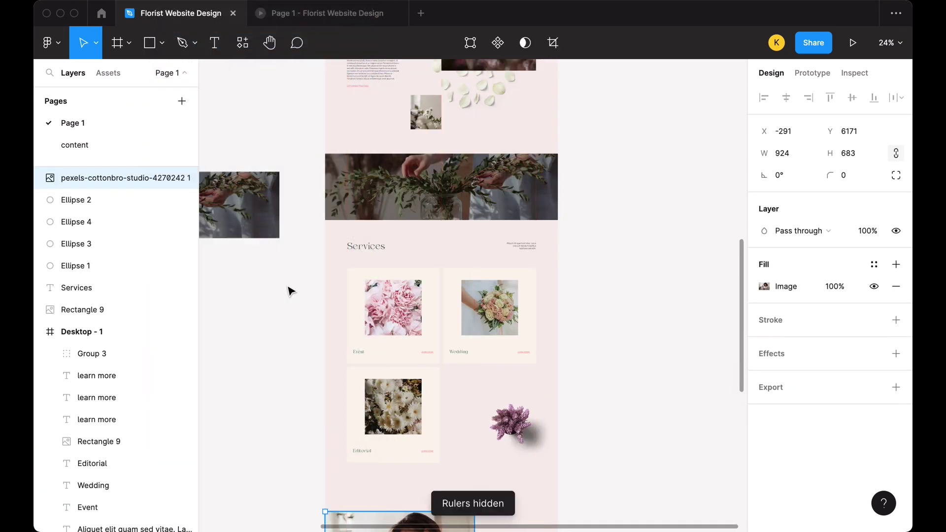
scroll(287, 305, up, 10)
key(super+alt+Return)
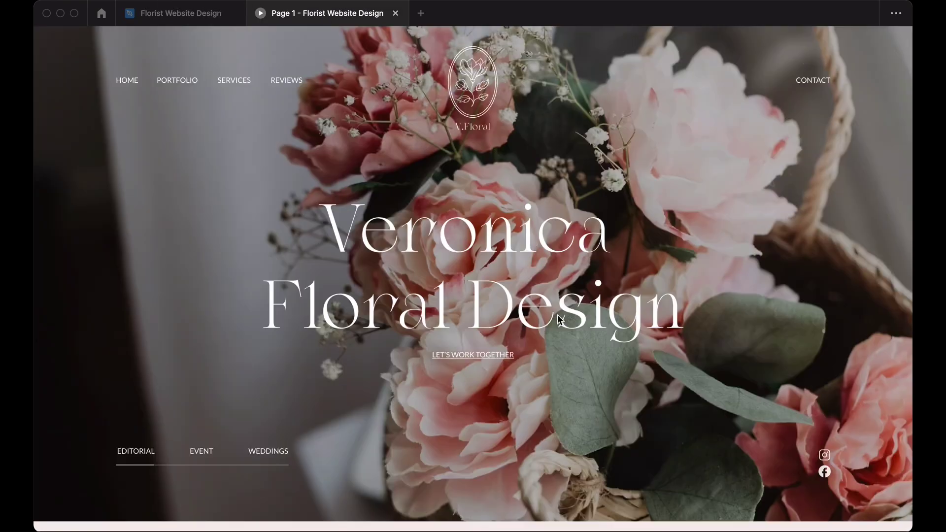
scroll(557, 314, down, 10)
scroll(557, 315, down, 10)
scroll(557, 314, down, 10)
click(191, 15)
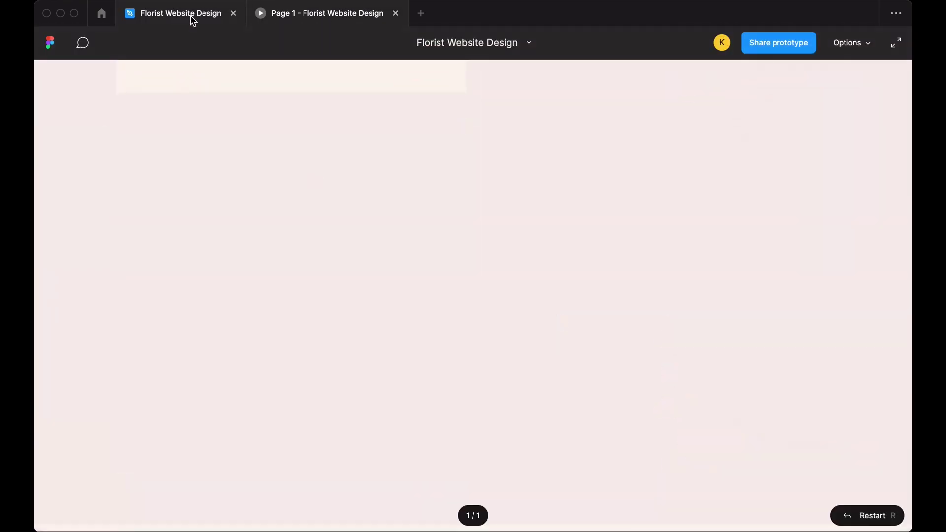
- Move the flower photo layer into the Desktop - 1 frame
shift+click(106, 497)
drag(109, 491, 108, 492)
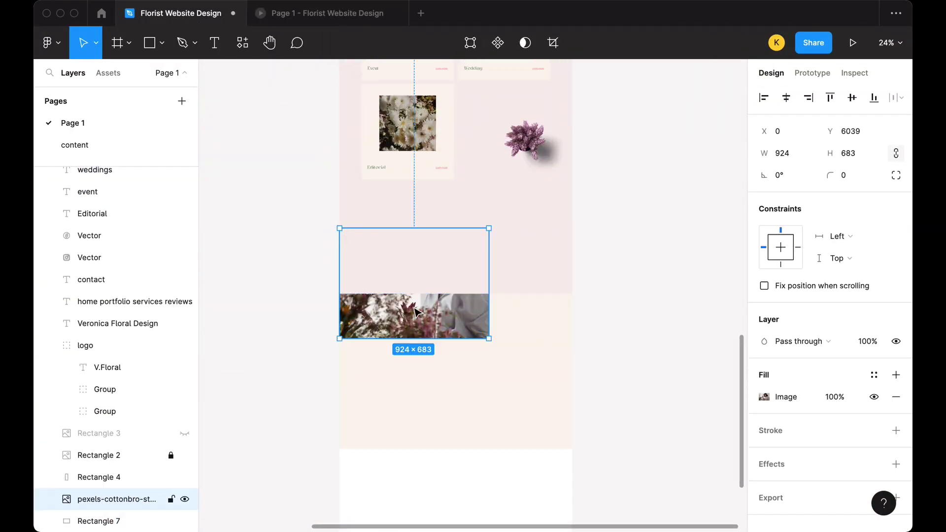
scroll(618, 335, down, 5)
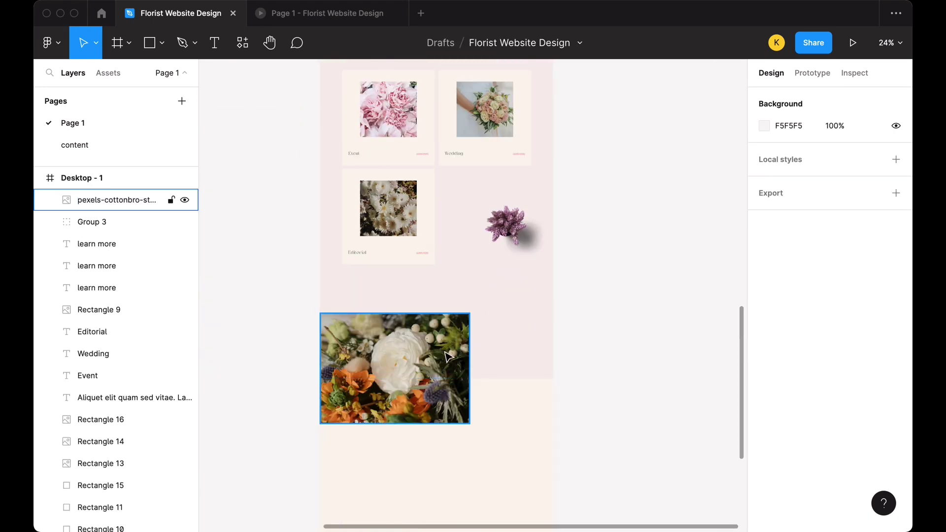
scroll(619, 335, up, 5)
scroll(618, 335, down, 5)
scroll(619, 338, down, 5)
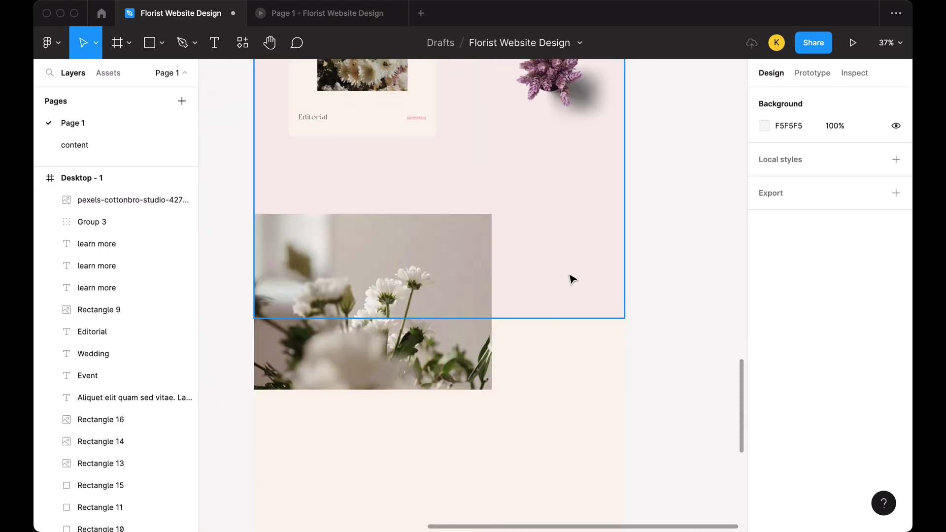
click(370, 259)
click(226, 156)
scroll(226, 156, down, 5)
scroll(281, 161, up, 10)
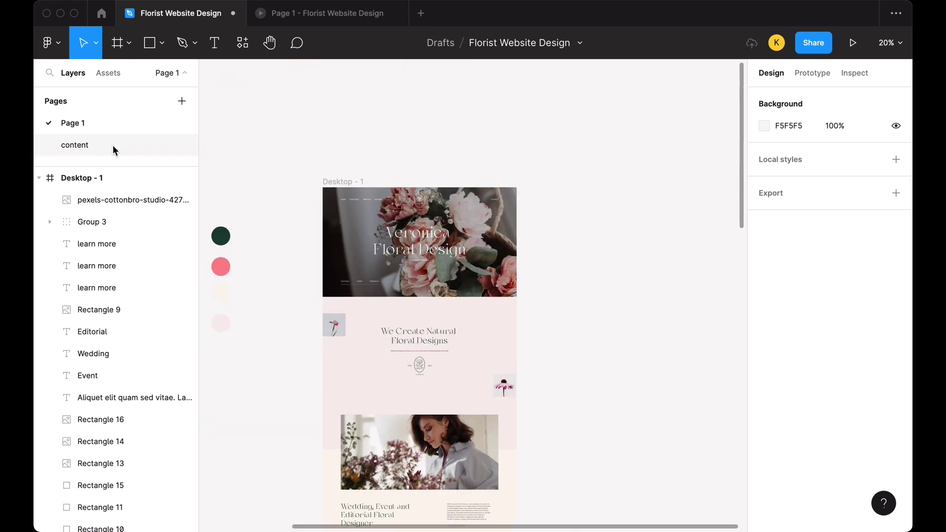
- Check the content page, then return to Page 1 and review the layout
click(112, 145)
click(98, 122)
scroll(271, 375, down, 15)
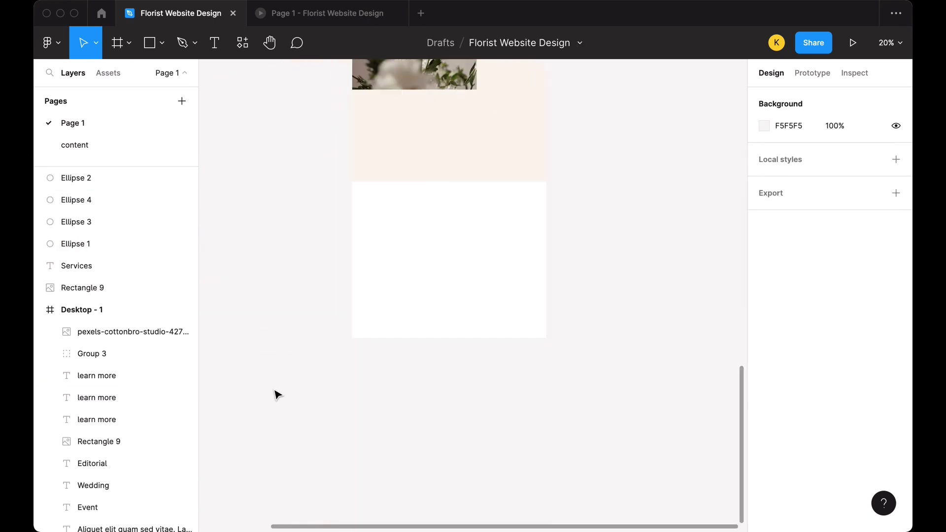
scroll(290, 365, up, 5)
scroll(310, 373, up, 4)
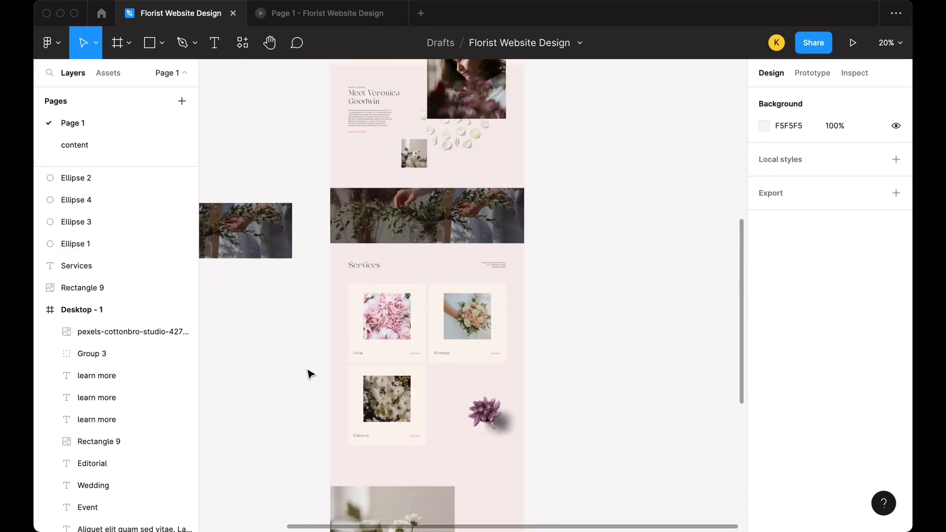
scroll(325, 371, up, 3)
scroll(332, 369, down, 5)
ctrl+scroll(443, 364, down, 5)
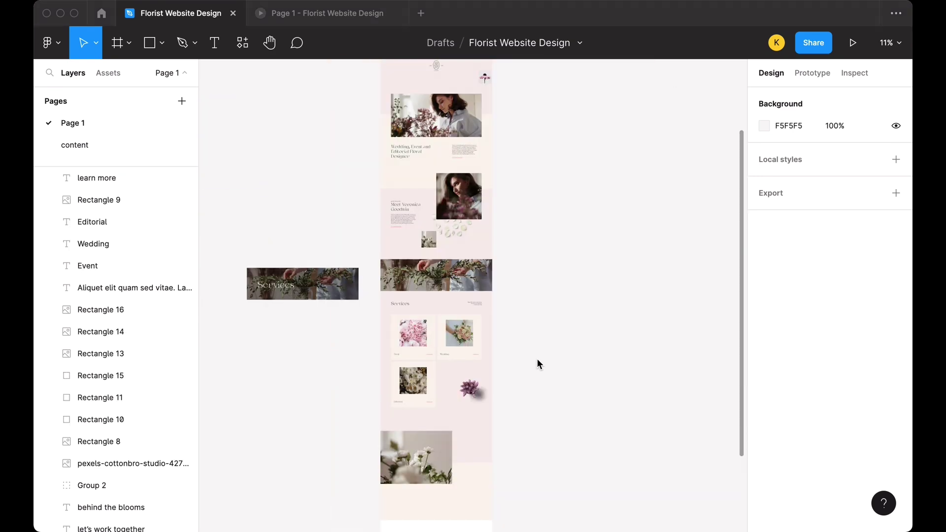
scroll(320, 327, down, 4)
scroll(366, 320, up, 4)
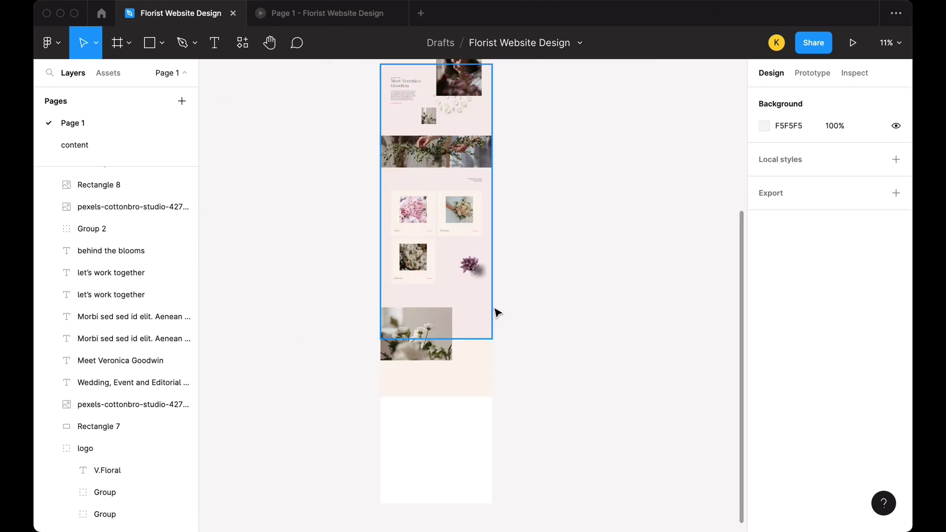
ctrl+scroll(414, 404, up, 5)
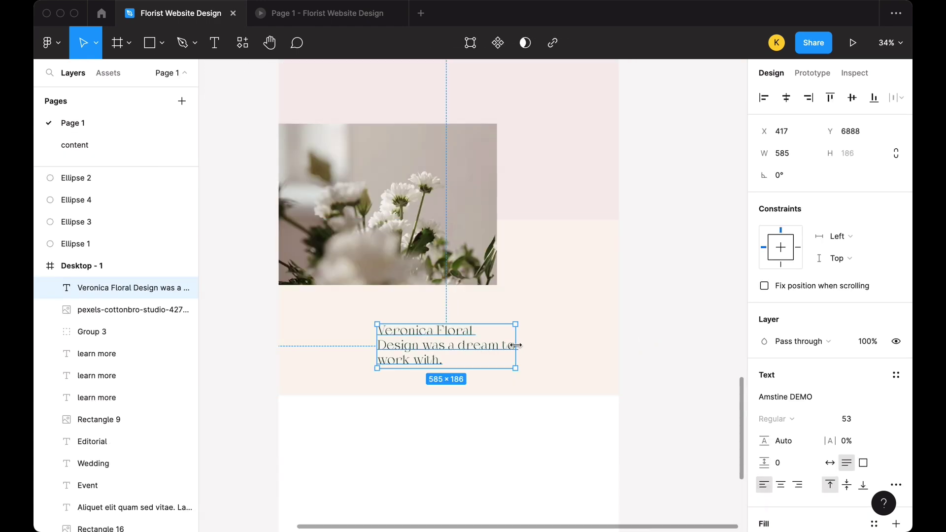
- Move the body text under the testimonial quote and shrink its box to 734 × 90
key(shift+r)
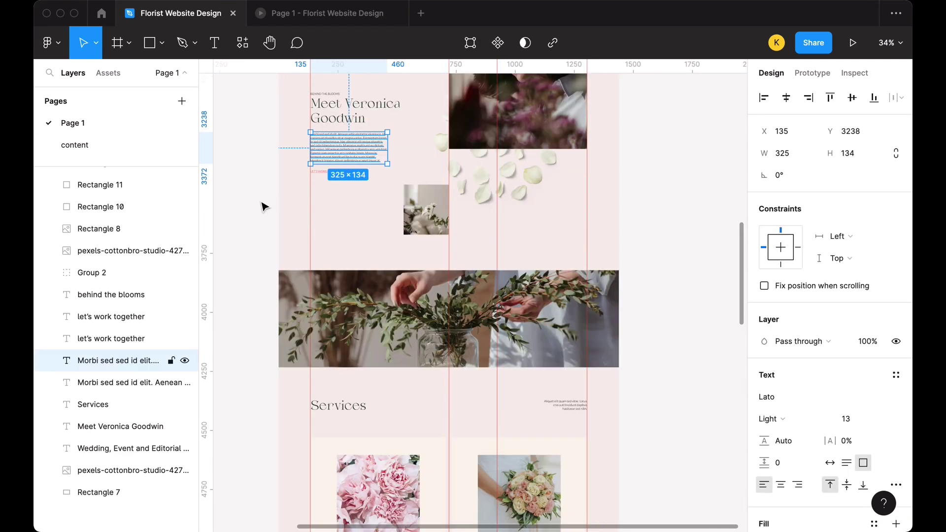
drag(338, 304, 354, 259)
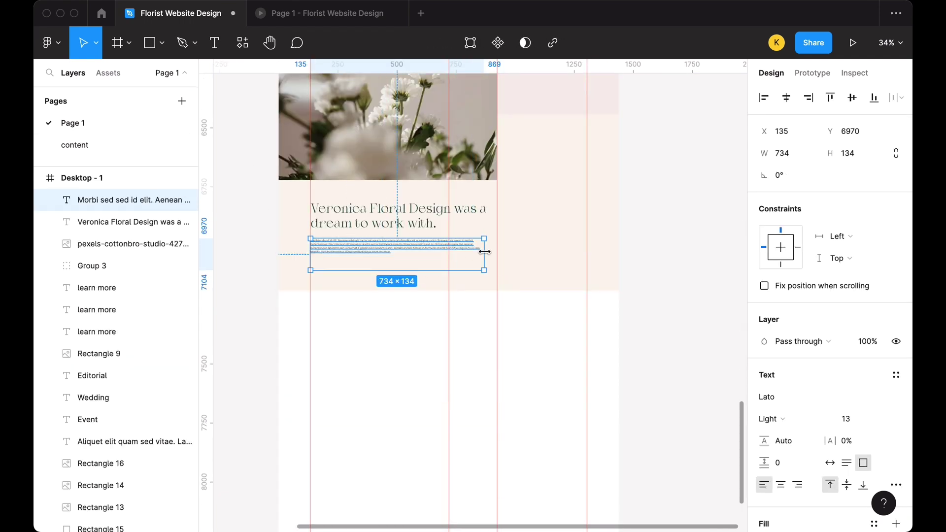
scroll(401, 264, up, 5)
drag(489, 331, 488, 299)
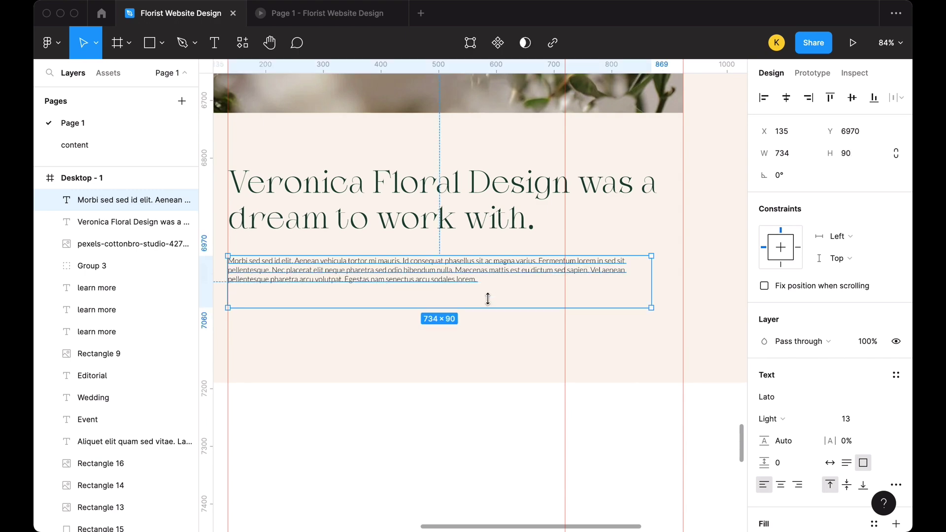
click(552, 433)
scroll(551, 433, down, 3)
- Import a keyboard-arrow-right chevron icon with the Iconify plugin
click(161, 43)
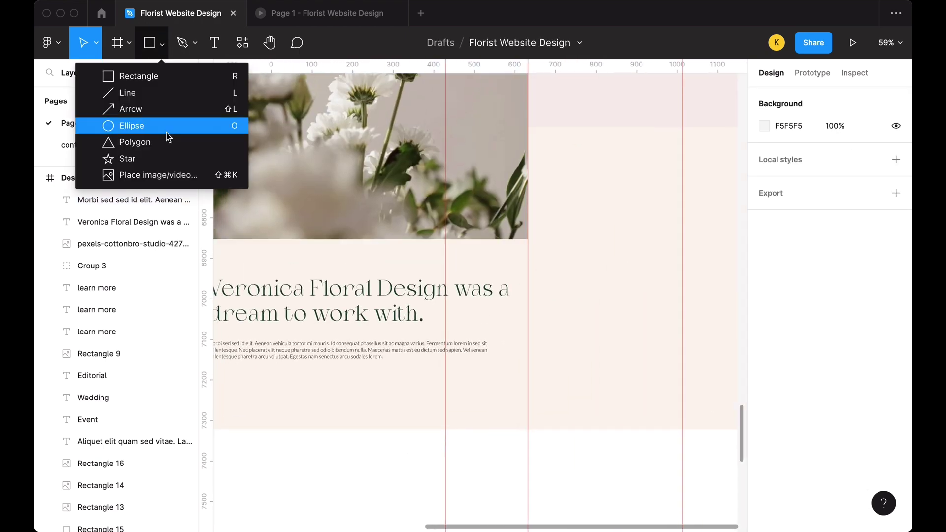
click(389, 57)
text(arr)
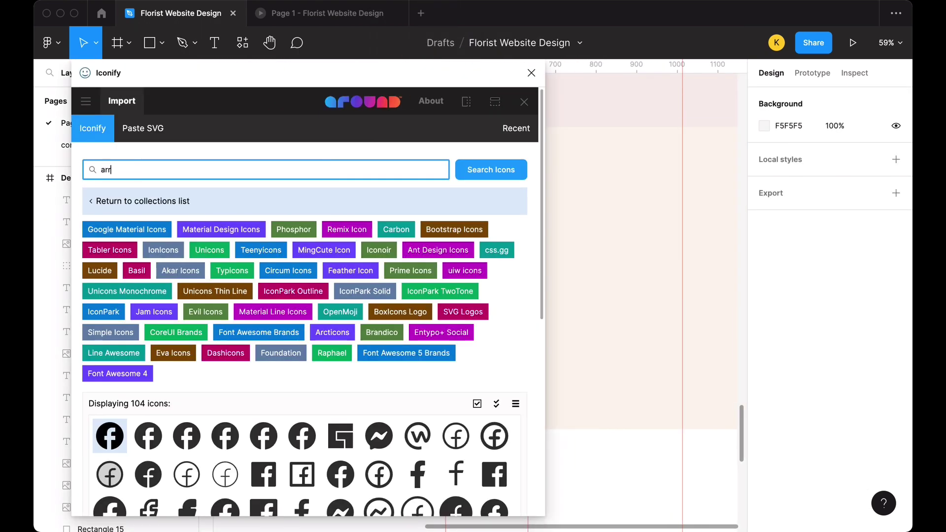
text(ow)
click(295, 482)
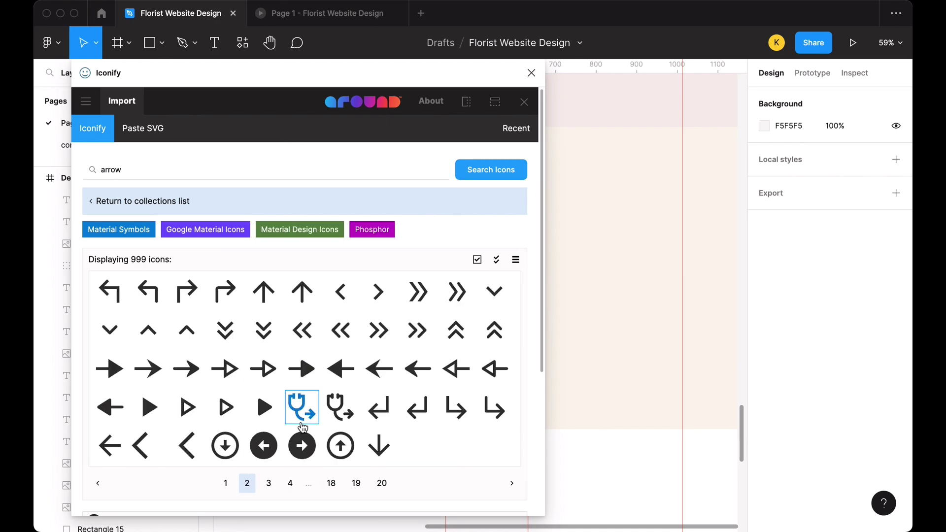
click(497, 294)
click(317, 494)
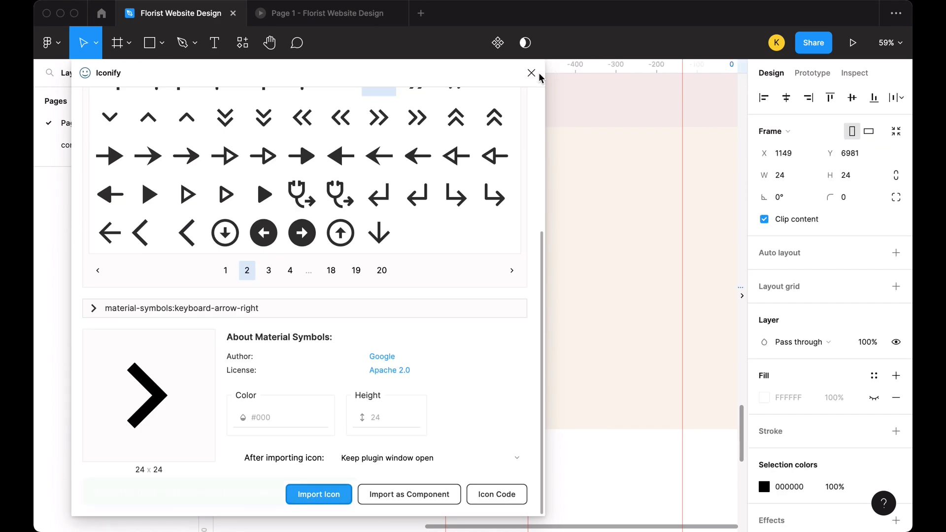
click(596, 358)
key(Escape)
- Draw an 88×88 circle beside the testimonial with no fill and a dark green outline
click(164, 43)
click(98, 129)
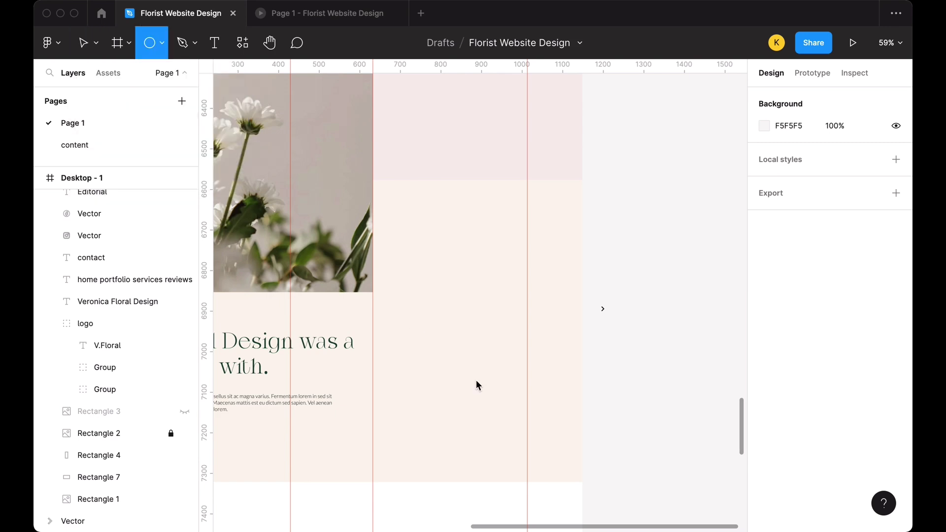
mouse_move(412, 325)
mouse_down()
mouse_move(449, 361)
mouse_move(512, 341)
mouse_move(517, 380)
mouse_up()
click(873, 397)
click(895, 430)
click(764, 452)
click(632, 466)
click(618, 323)
- Colour the chevron 173F34 and place it inside the upper circle
click(601, 309)
click(764, 397)
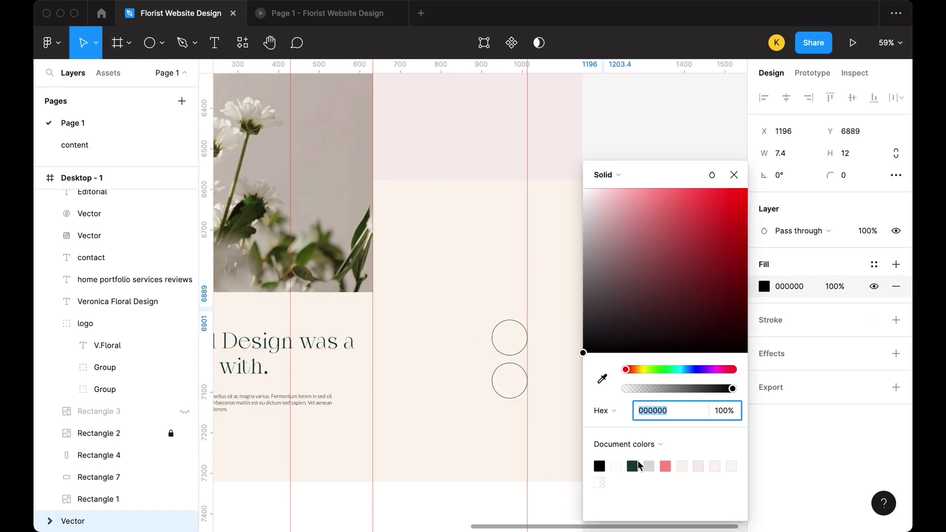
text(173F34)
click(604, 312)
drag(602, 309, 512, 342)
scroll(513, 345, up, 5)
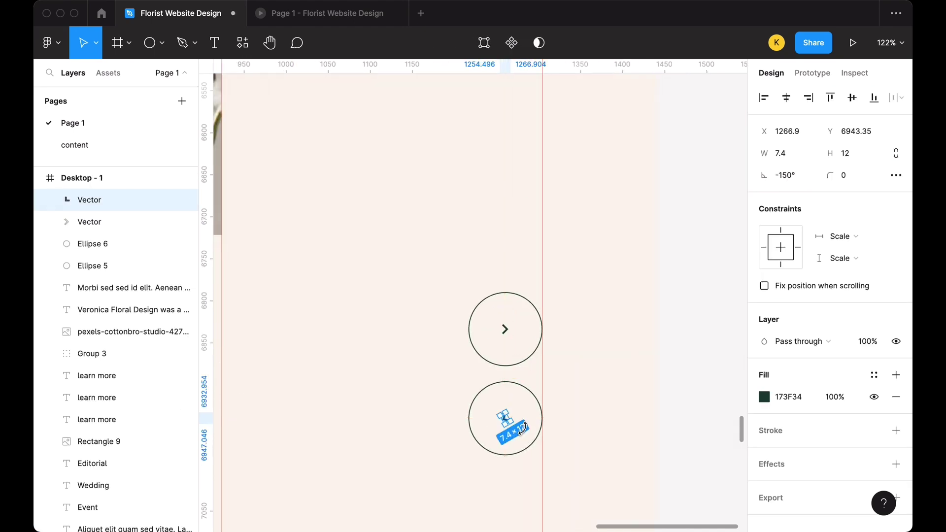
key(Escape)
scroll(665, 311, down, 5)
scroll(666, 311, up, 10)
- Colour the copied hero nav captions and lines 173F34 and place them under the testimonial text
scroll(310, 277, up, 5)
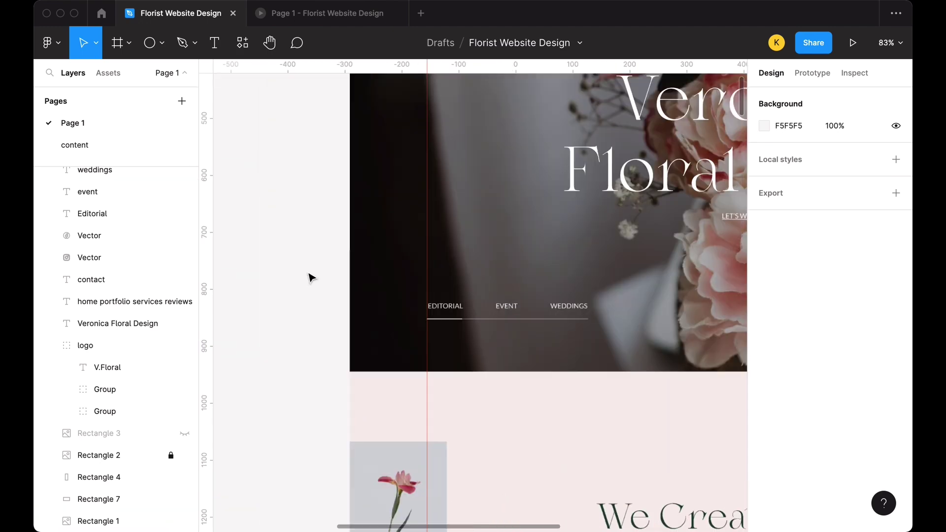
drag(529, 257, 260, 268)
scroll(260, 268, down, 15)
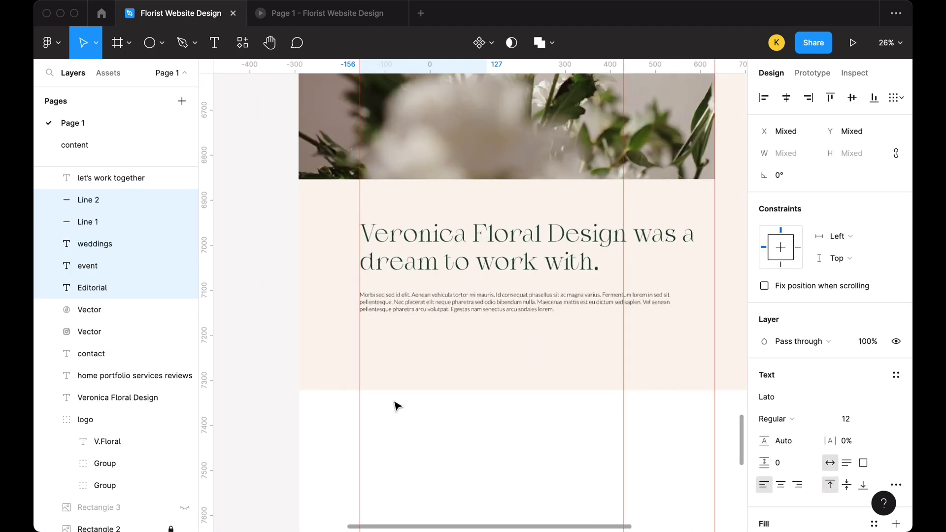
click(764, 391)
click(764, 413)
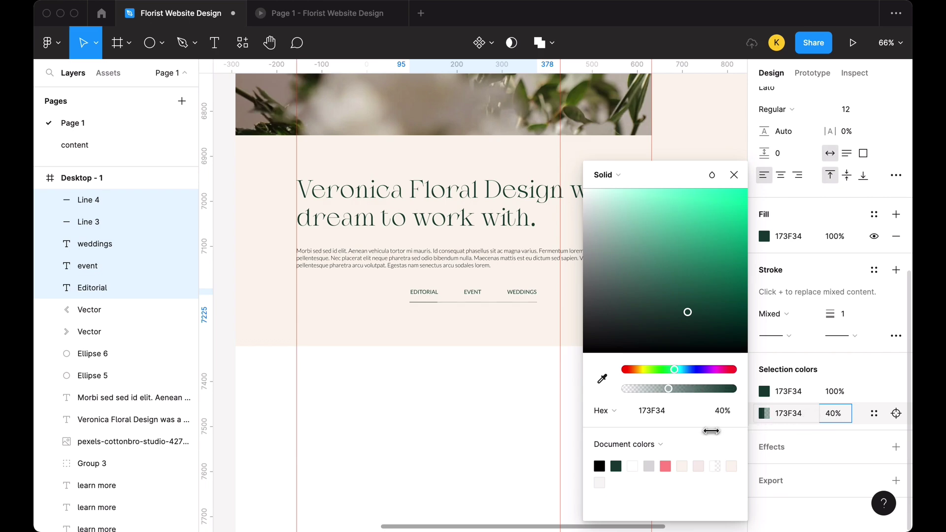
click(505, 429)
drag(420, 295, 314, 312)
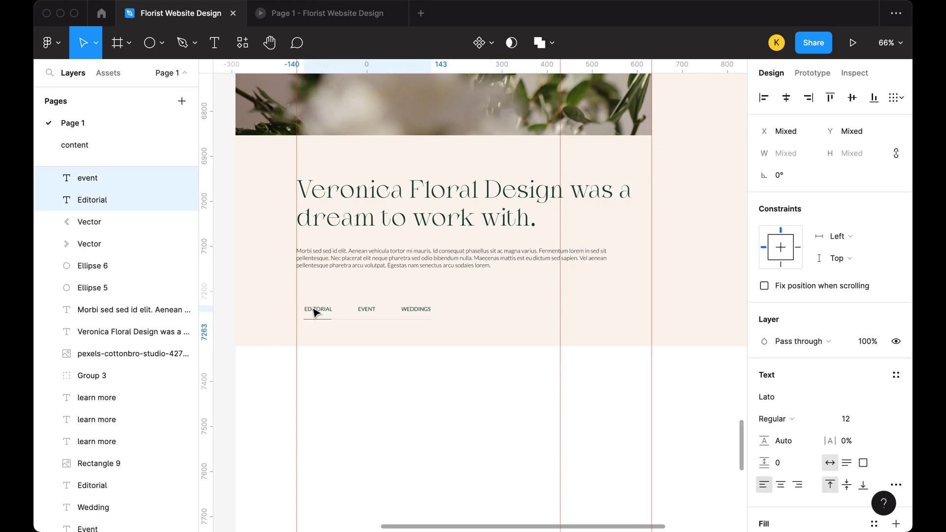
- Rename the captions to JENNA & BEN, MARIAH J. and MICHELLE & JOHN
click(312, 310)
scroll(327, 306, up, 3)
scroll(298, 319, up, 2)
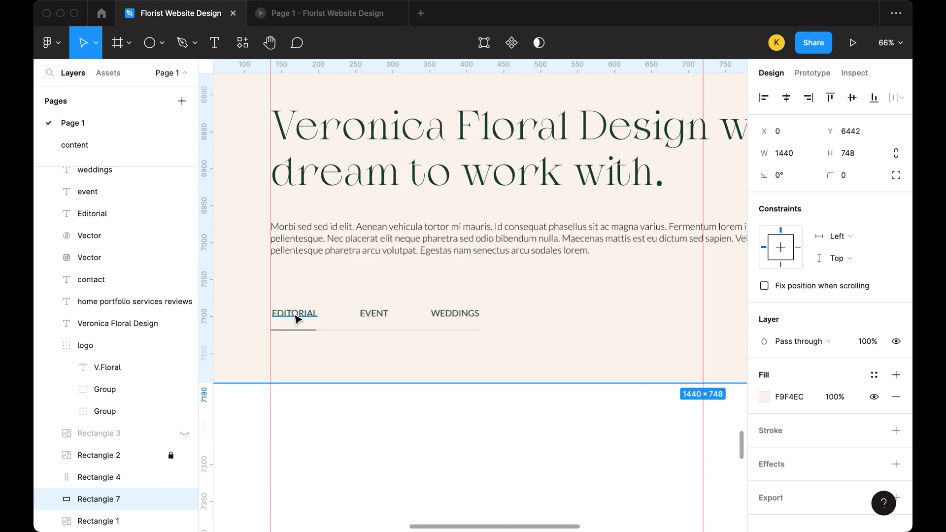
click(296, 315)
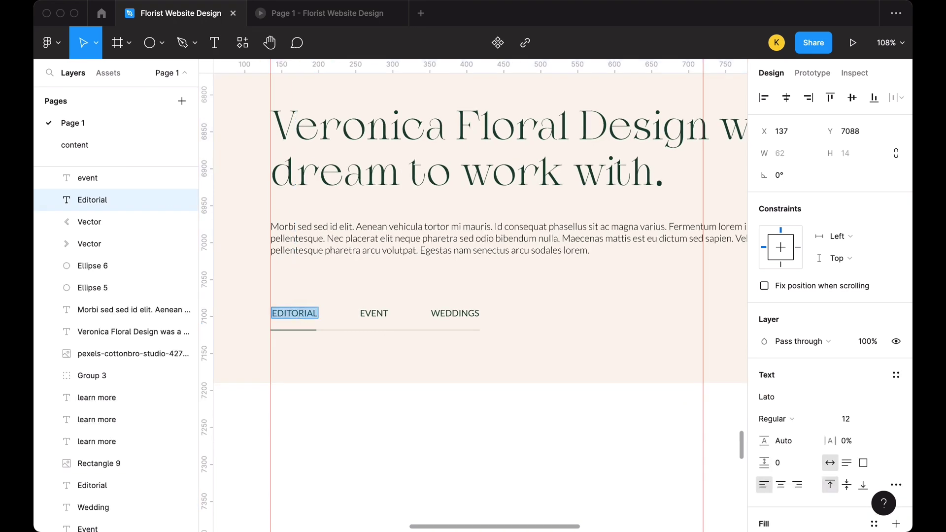
text(Jenna & Ben)
click(364, 316)
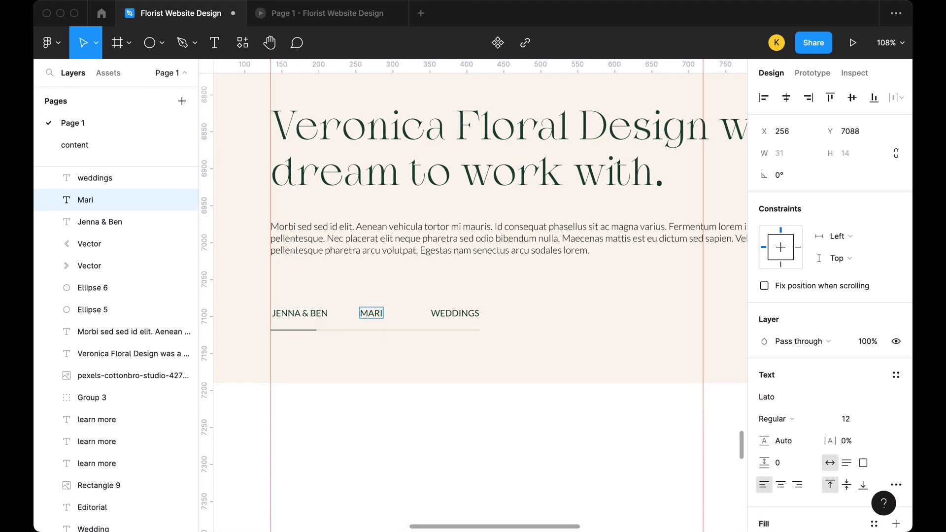
text(michelle+john)
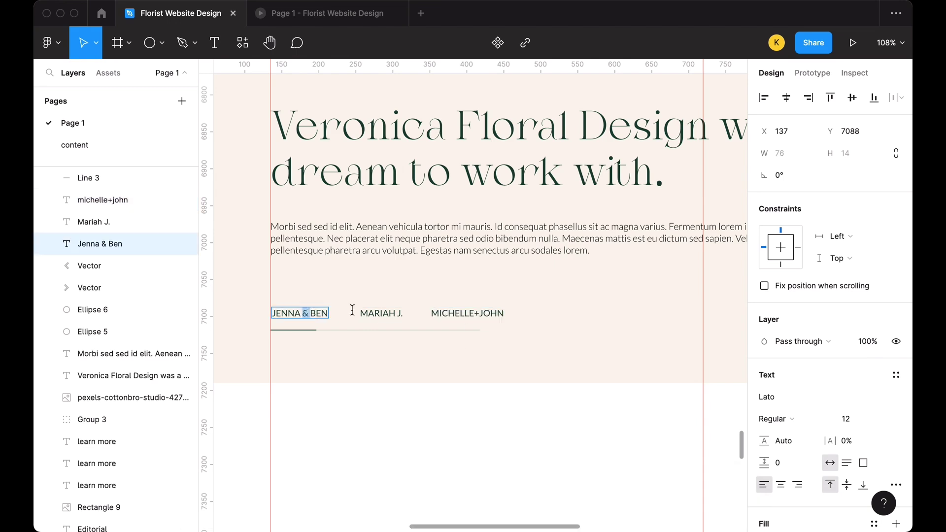
- Lengthen the underline to 322 so it spans all three names
drag(478, 330, 478, 331)
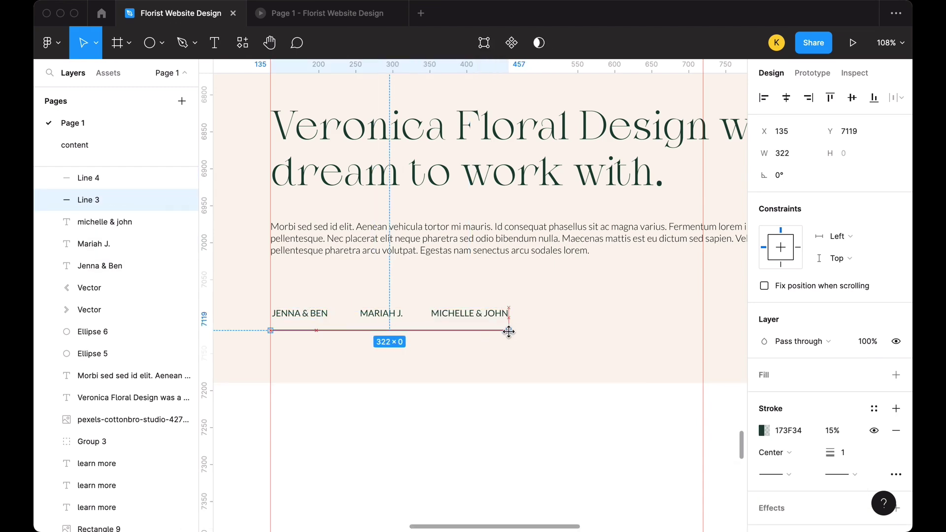
click(422, 453)
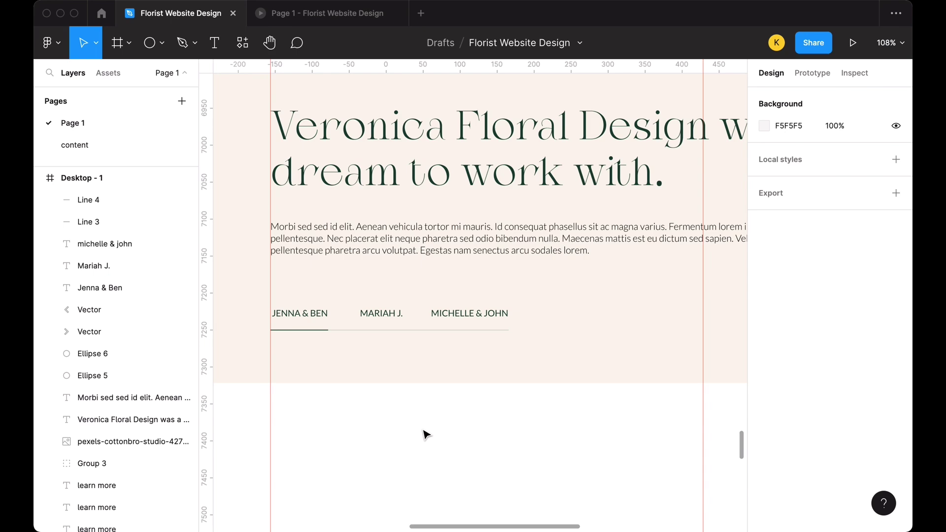
scroll(457, 413, down, 3)
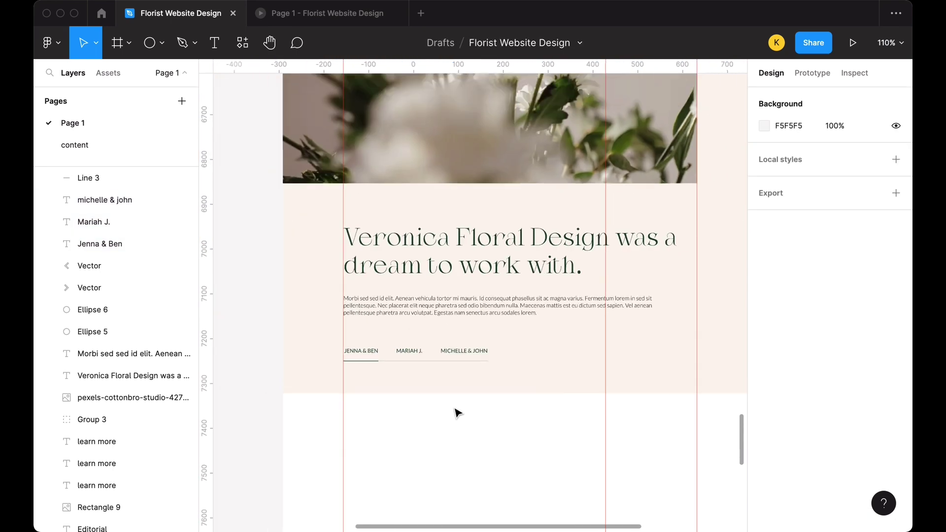
scroll(457, 413, down, 5)
click(394, 422)
key(Escape)
- Move the testimonial photo and text further up the page
scroll(365, 275, up, 3)
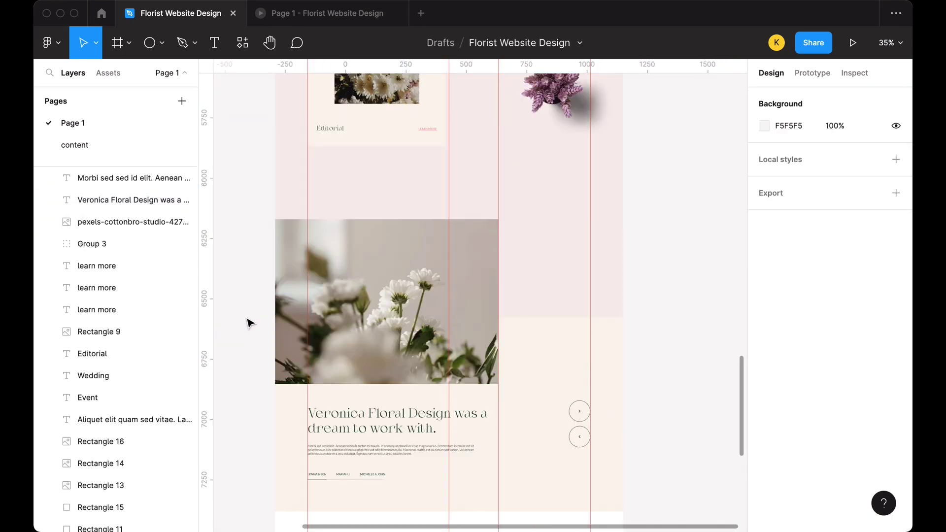
drag(635, 476, 241, 236)
drag(397, 239, 397, 203)
scroll(247, 339, down, 2)
click(246, 339)
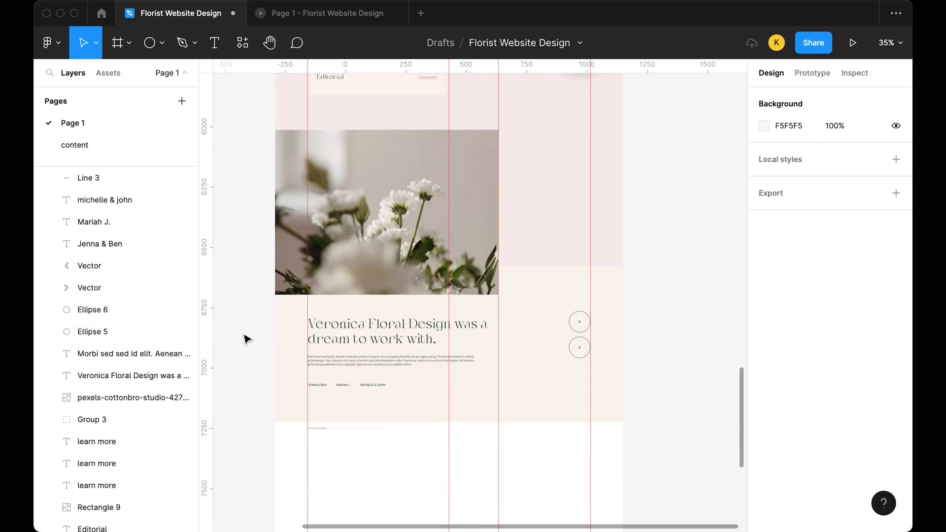
drag(247, 339, 626, 437)
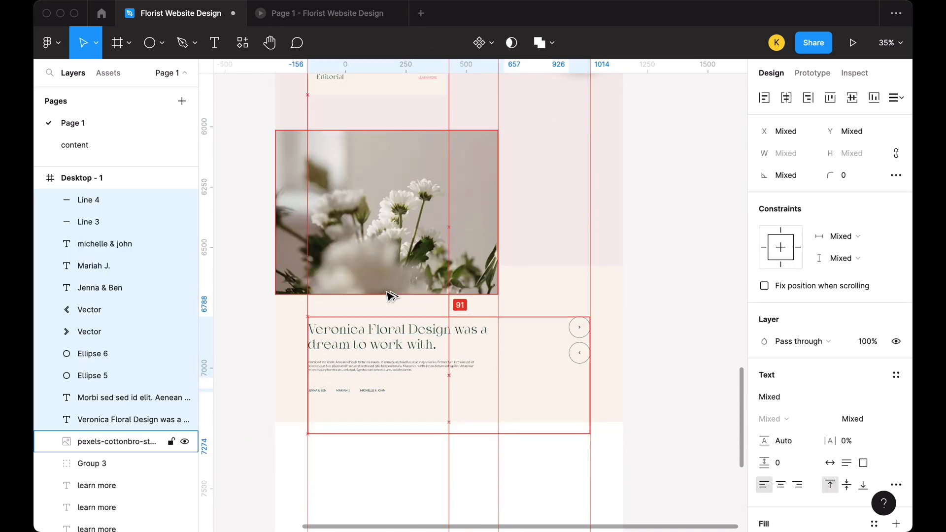
click(295, 444)
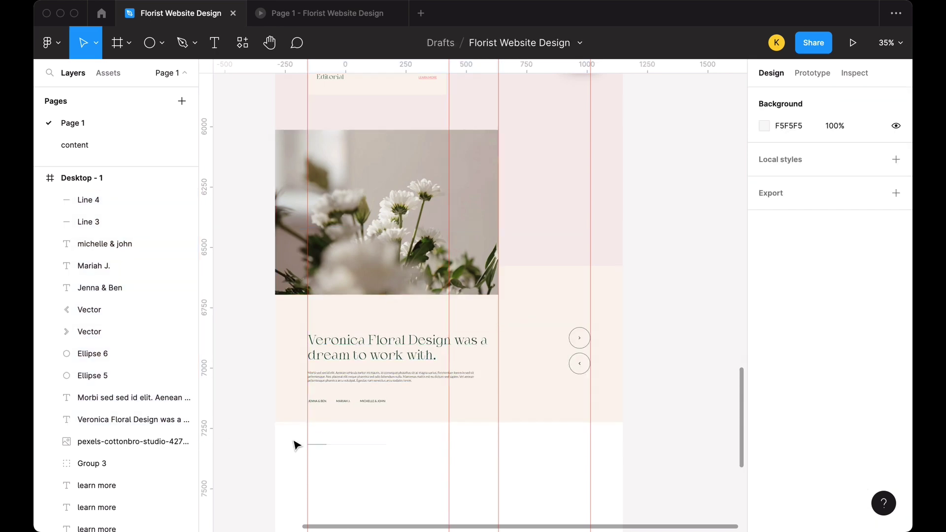
- Resize the beige testimonial background, Rectangle 7, to fit the moved testimonial
scroll(315, 445, up, 5)
click(352, 410)
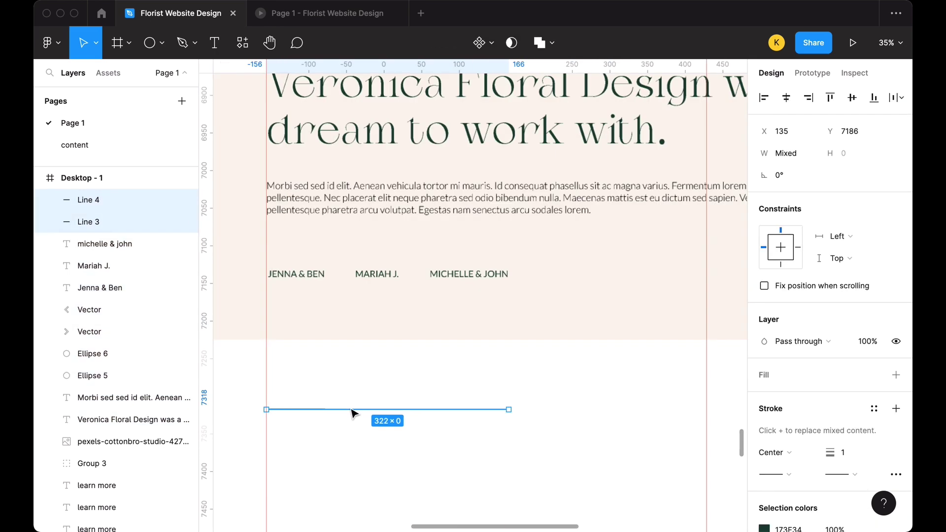
click(380, 334)
drag(389, 340, 389, 379)
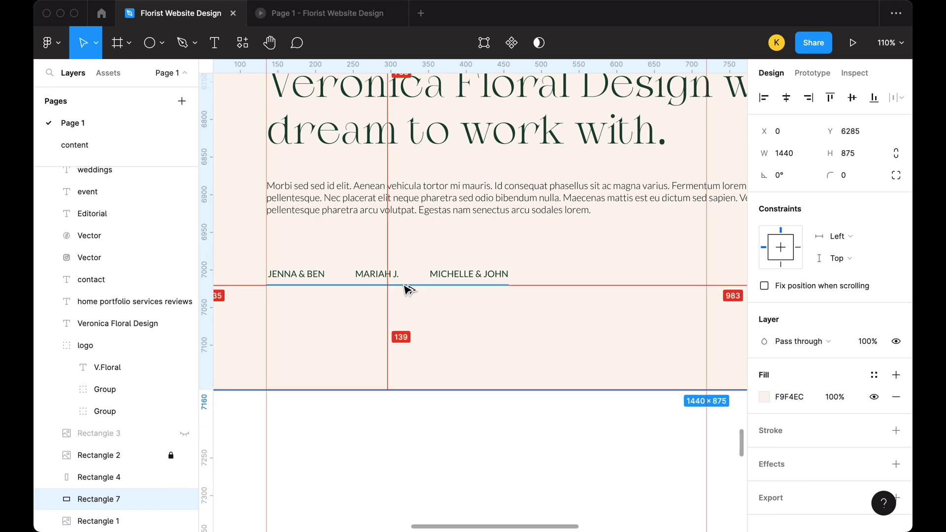
key(Escape)
- Duplicate the pink background rectangle and place the copy below the testimonial at Y 7088
scroll(443, 394, down, 10)
scroll(629, 363, down, 3)
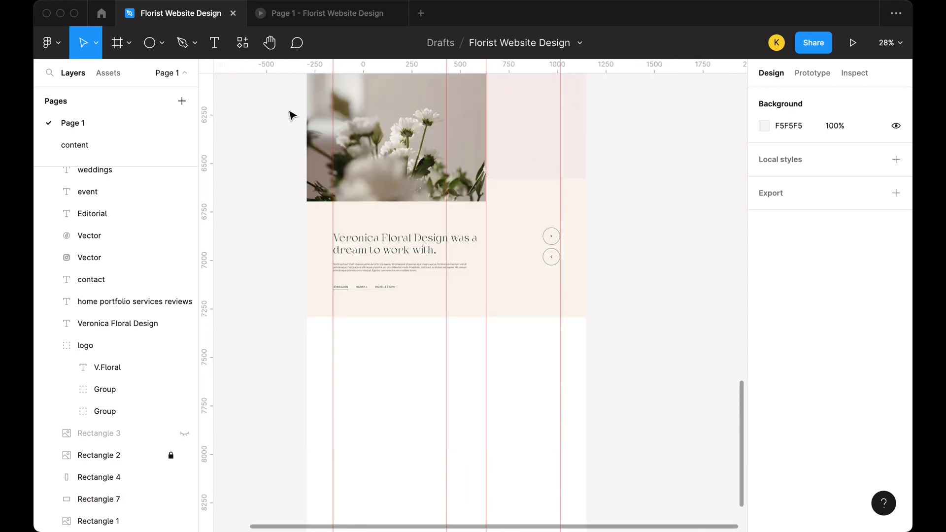
click(524, 387)
key(ctrl+d)
scroll(522, 94, down, 2)
drag(521, 94, 376, 315)
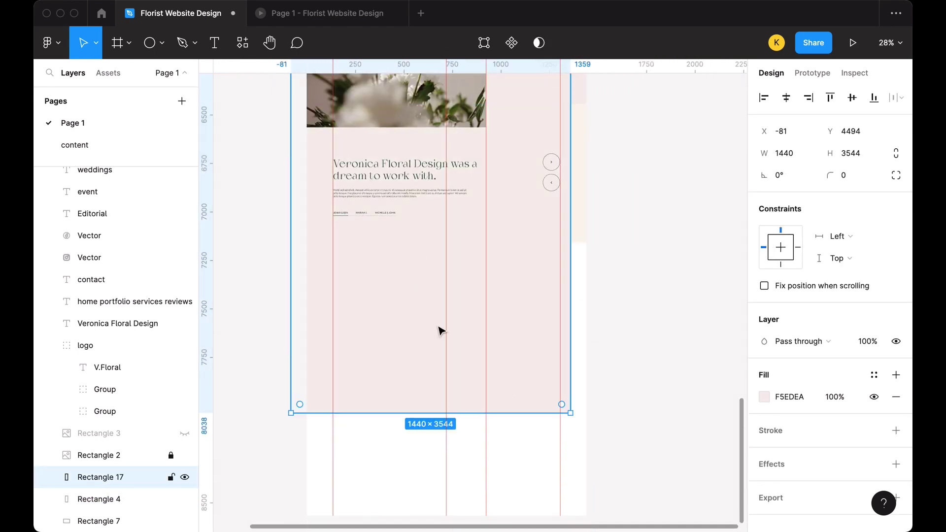
key(Escape)
key(ctrl+z)
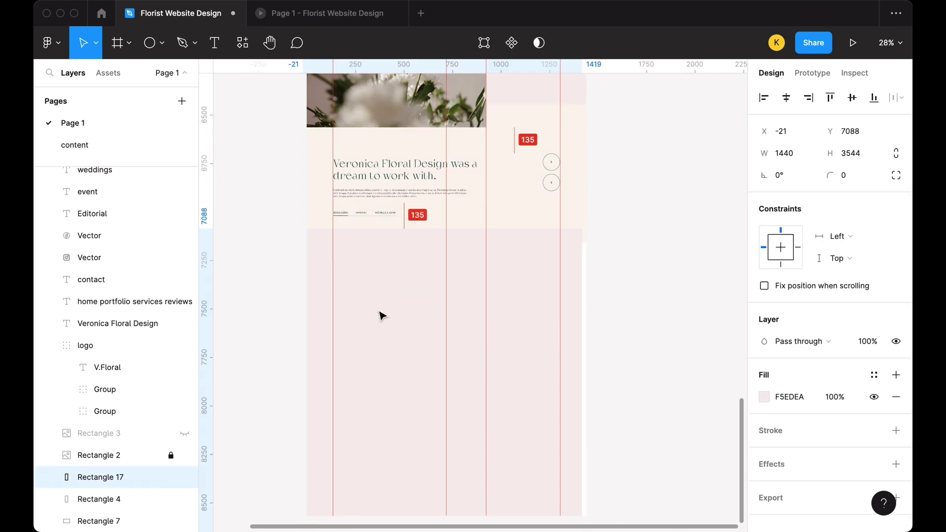
key(Escape)
scroll(638, 301, up, 3)
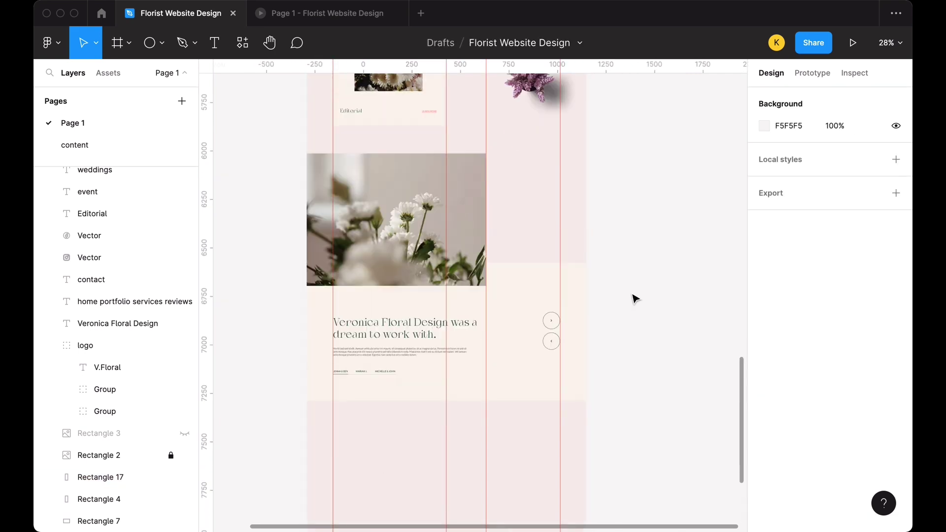
- Tint the testimonial slider's two arrows soft pink FF8D89
scroll(551, 291, up, 5)
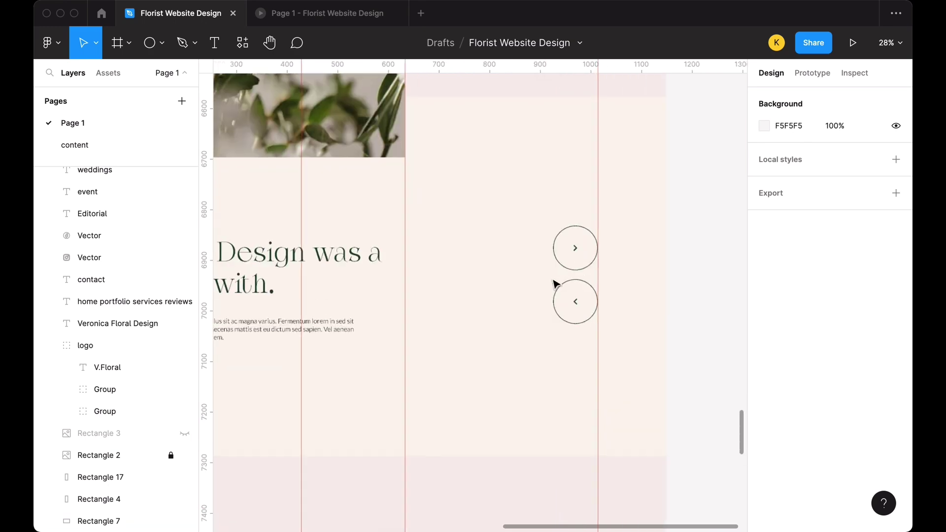
drag(555, 281, 562, 300)
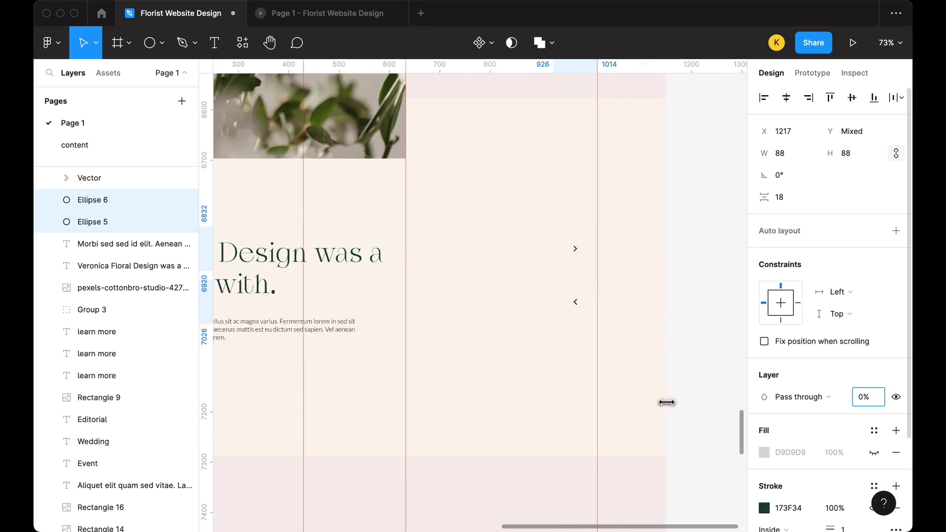
click(688, 261)
scroll(718, 295, down, 5)
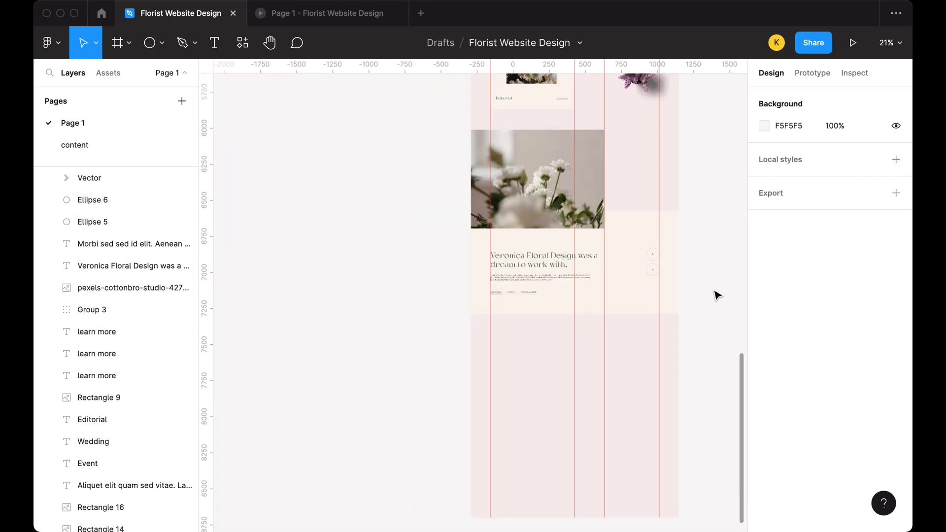
scroll(652, 213, up, 3)
scroll(539, 369, down, 2)
scroll(611, 315, up, 5)
click(606, 263)
shift+click(606, 313)
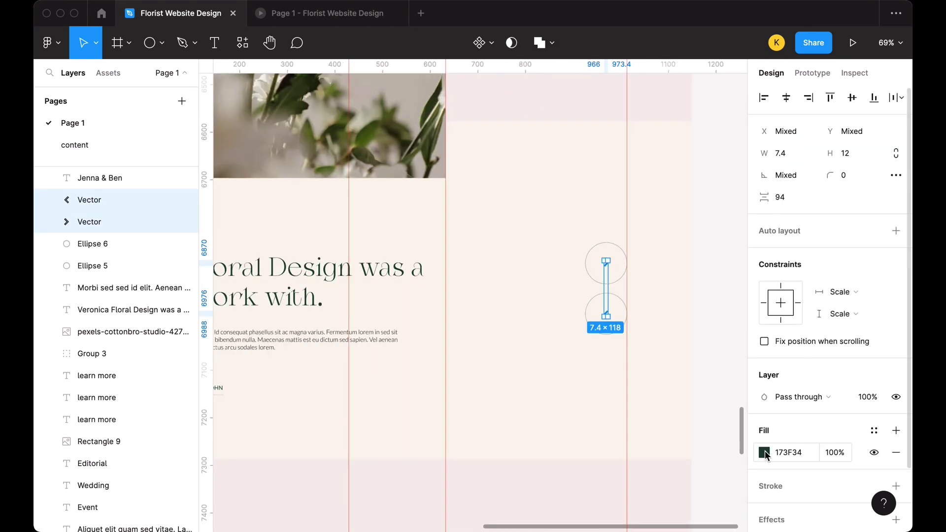
click(763, 449)
key(Escape)
key(Escape)
- Set both arrow circles' outline to FF8D89 at 37% opacity
drag(576, 236, 636, 344)
click(764, 508)
click(665, 466)
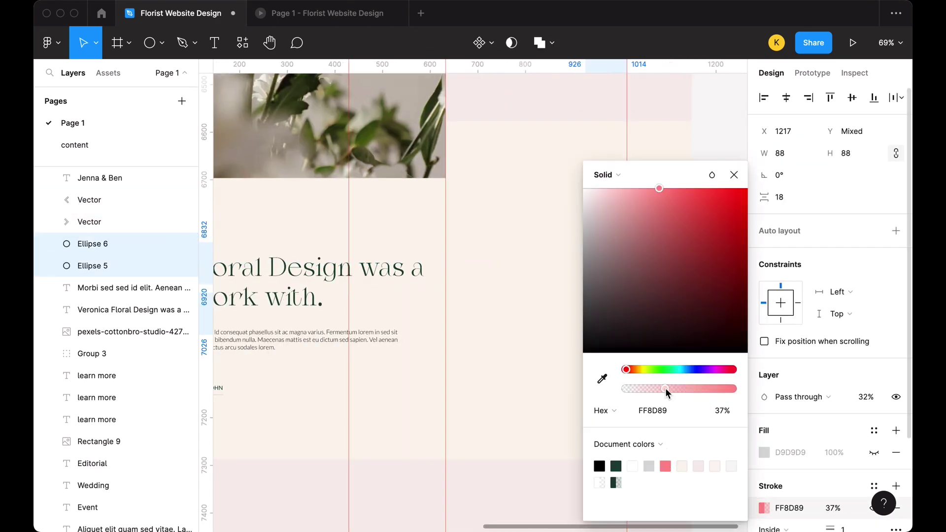
key(Escape)
key(Escape)
click(603, 322)
shift+click(622, 286)
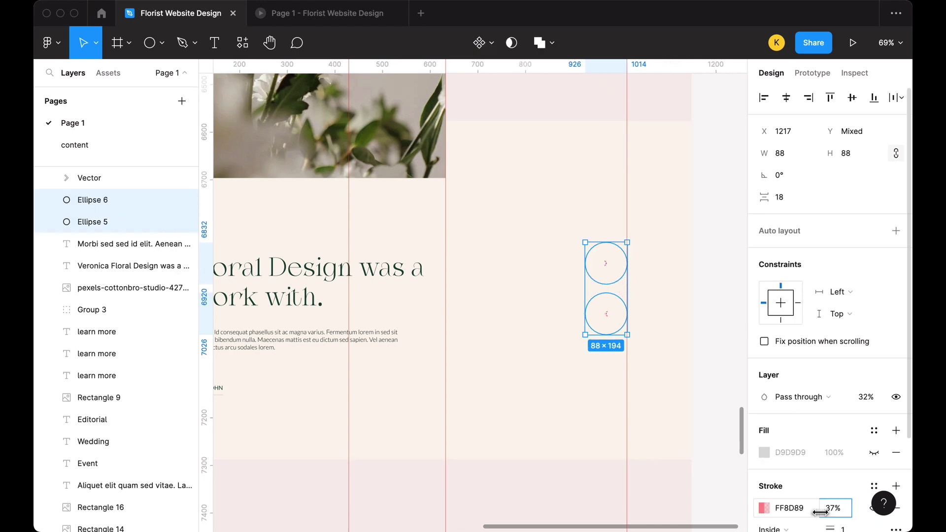
key(Escape)
- Preview the homepage in prototype mode, then go back to the design editor
click(315, 13)
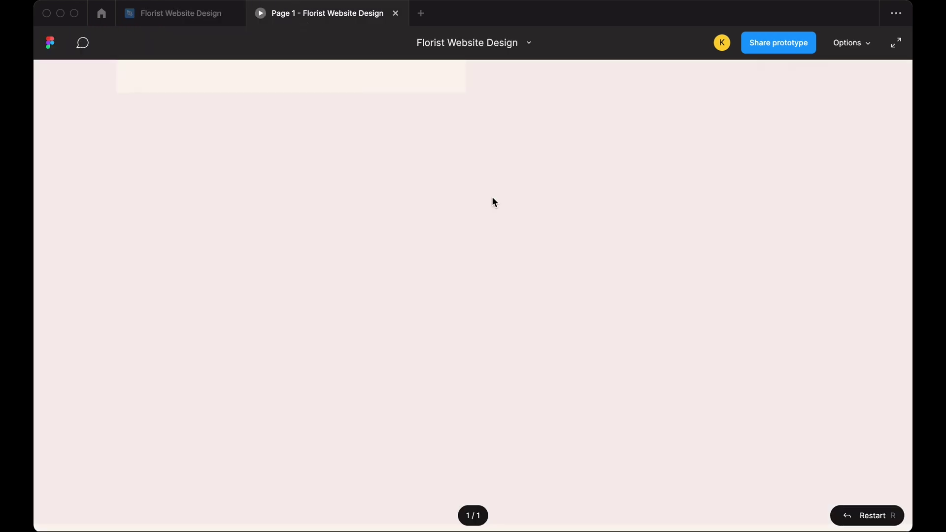
scroll(493, 199, down, 10)
click(177, 13)
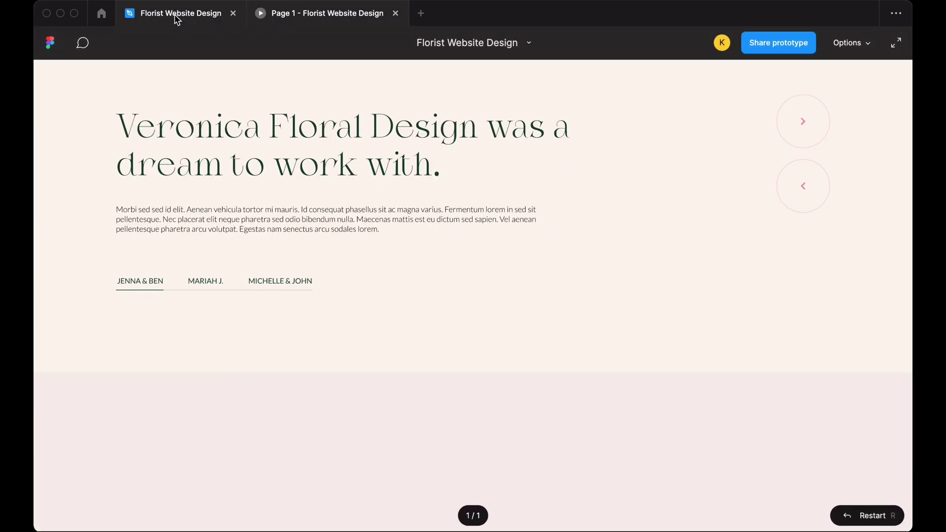
scroll(243, 262, down, 5)
scroll(248, 260, down, 5)
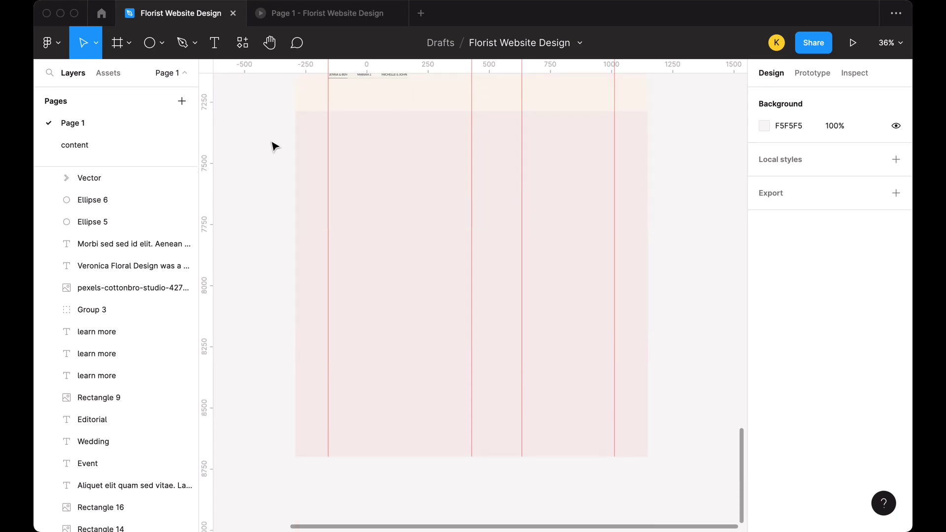
scroll(271, 146, down, 3)
- Drag the Desktop - 1 page frame's bottom edge down to make it taller
click(285, 146)
scroll(486, 217, down, 10)
drag(368, 465, 368, 463)
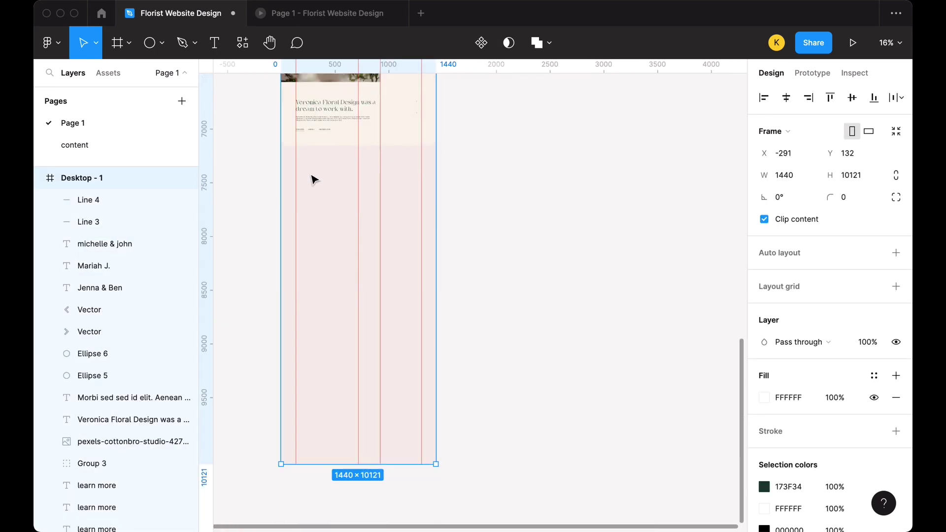
scroll(312, 179, up, 5)
key(Escape)
- Dismiss the Artboard Studio Mockups plugin and lengthen the pink section below the testimonial
key(ctrl+alt+p)
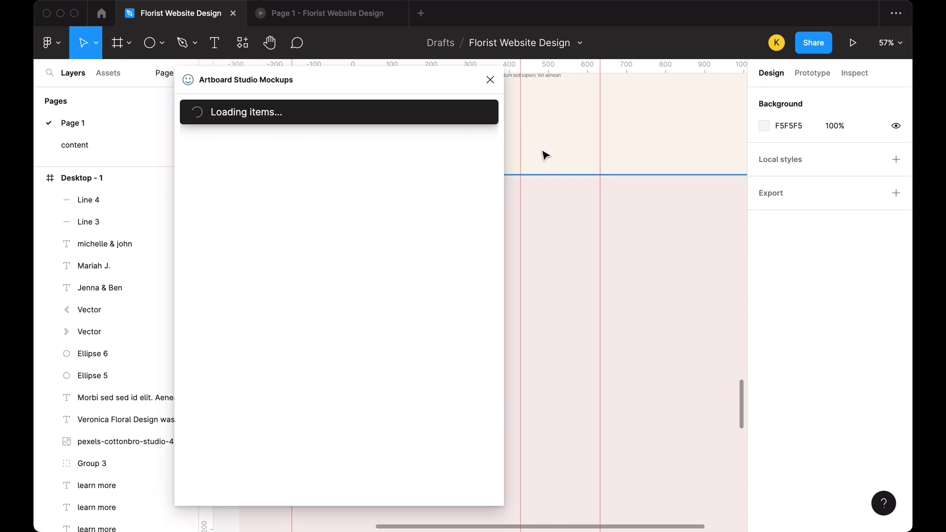
click(490, 79)
scroll(608, 209, down, 5)
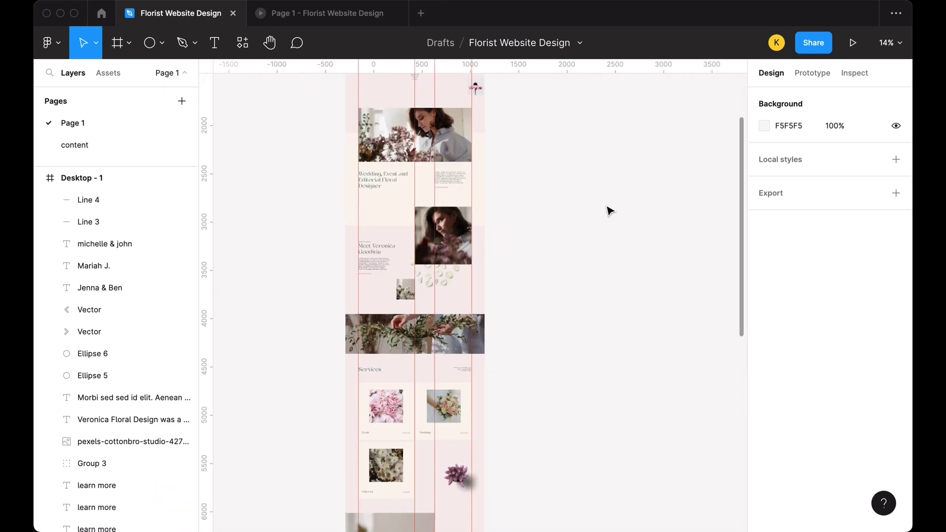
scroll(608, 209, down, 5)
scroll(549, 283, up, 5)
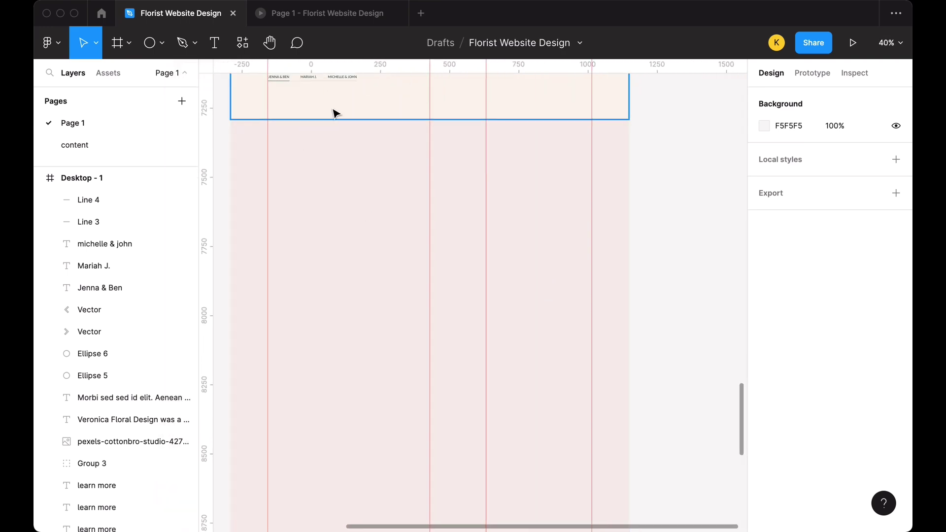
mouse_move(334, 113)
mouse_down()
mouse_move(340, 223)
mouse_move(359, 232)
mouse_up()
click(686, 212)
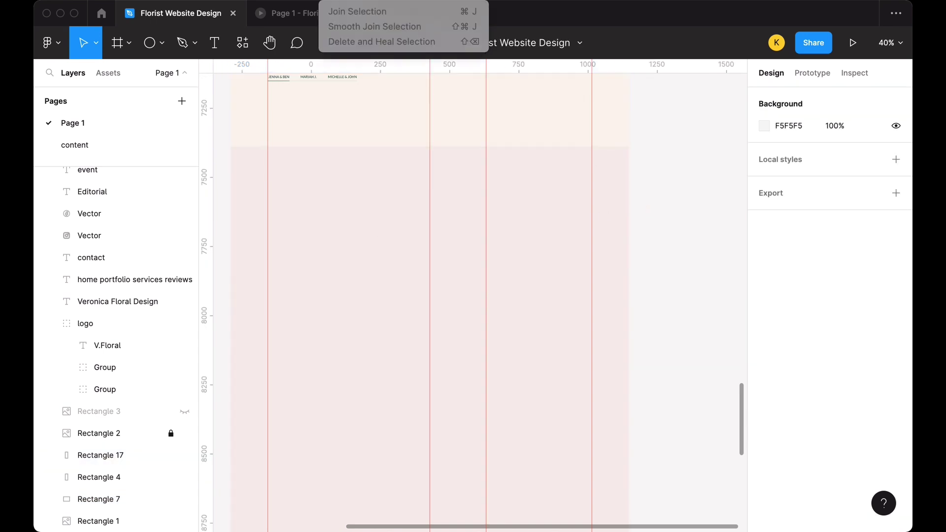
- Draw a ~585-wide photo placeholder and a smaller 478×499 copy below it
key(r)
drag(267, 126, 375, 284)
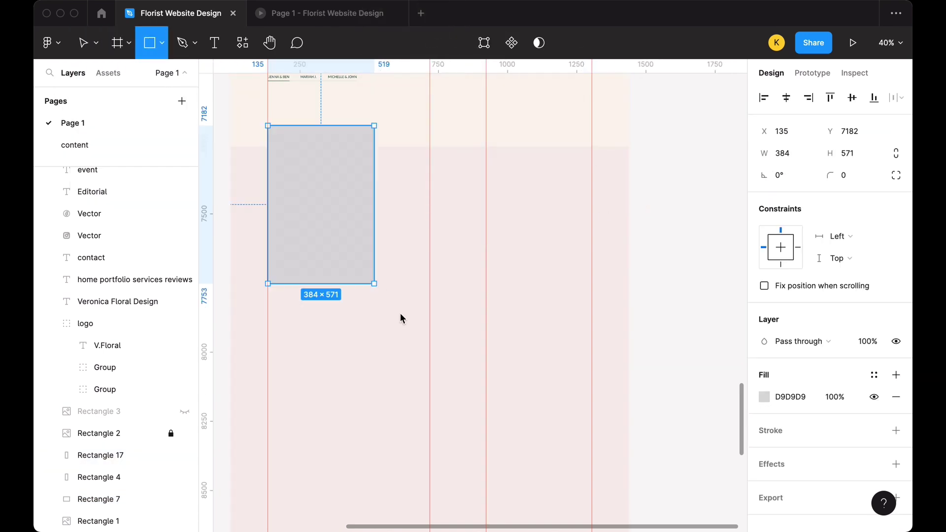
drag(400, 319, 429, 280)
drag(333, 165, 402, 369)
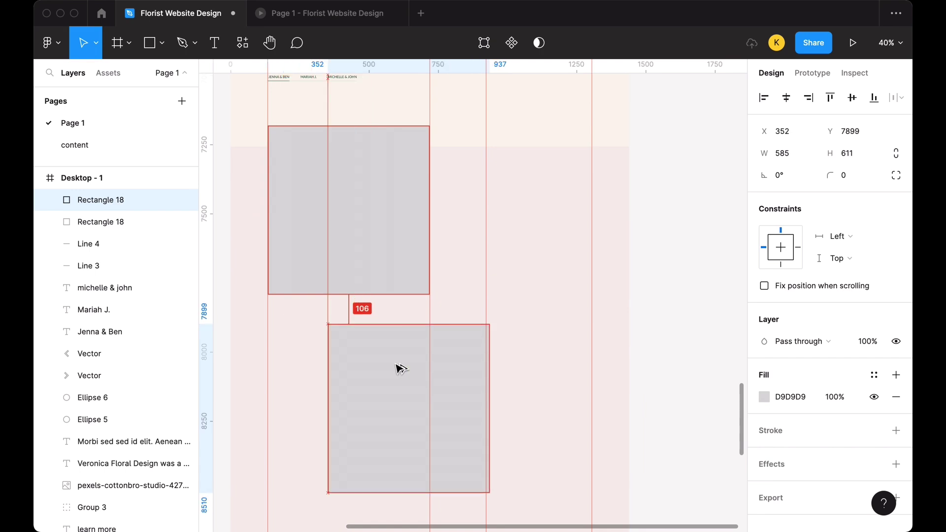
drag(324, 324, 359, 354)
mouse_move(392, 405)
mouse_down()
mouse_move(397, 392)
mouse_move(548, 394)
mouse_up()
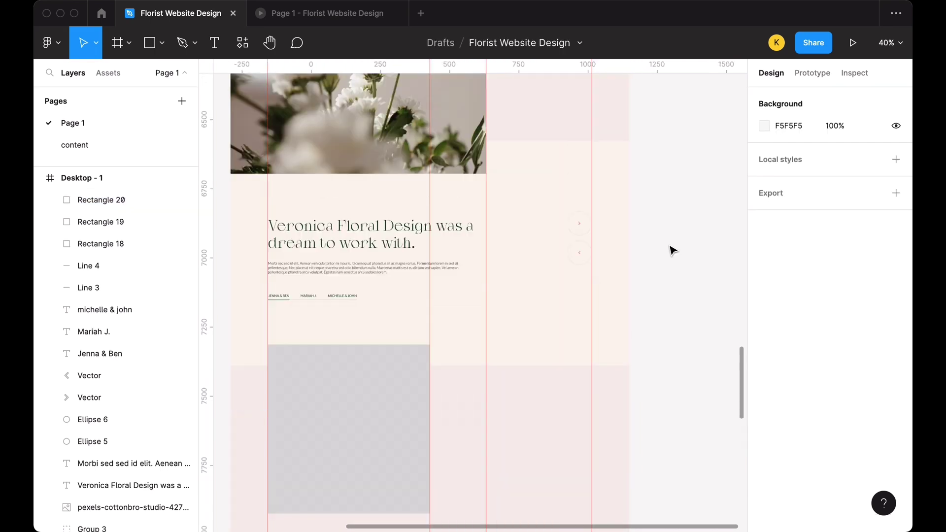
- Add a 'Portfolio' heading with the copied description text beneath it
text(Portfolio)
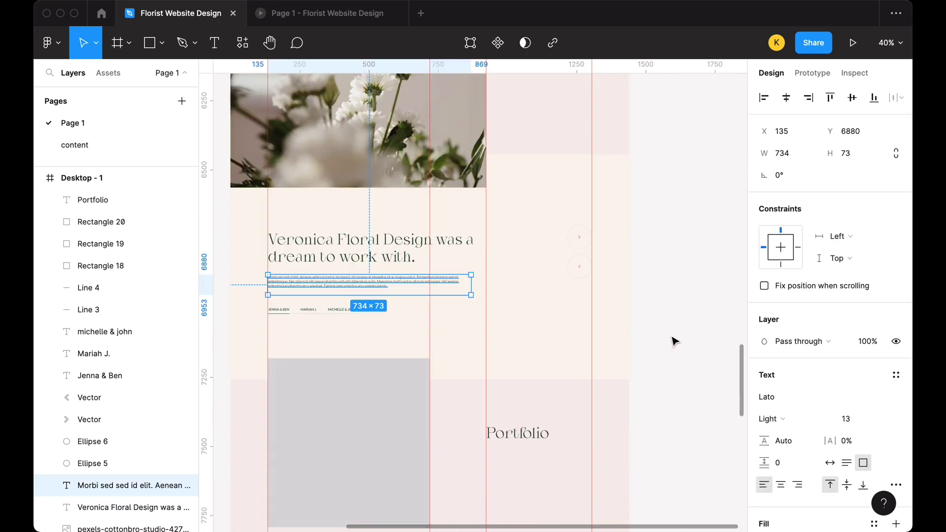
drag(510, 284, 571, 280)
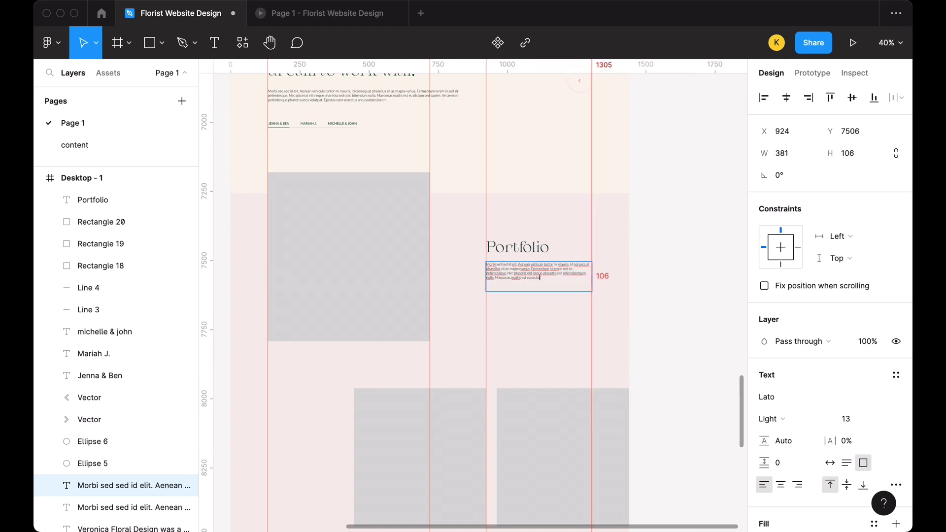
click(665, 287)
- Draw a small placeholder box at the frame's left edge and select the placeholders
scroll(665, 287, down, 2)
click(394, 379)
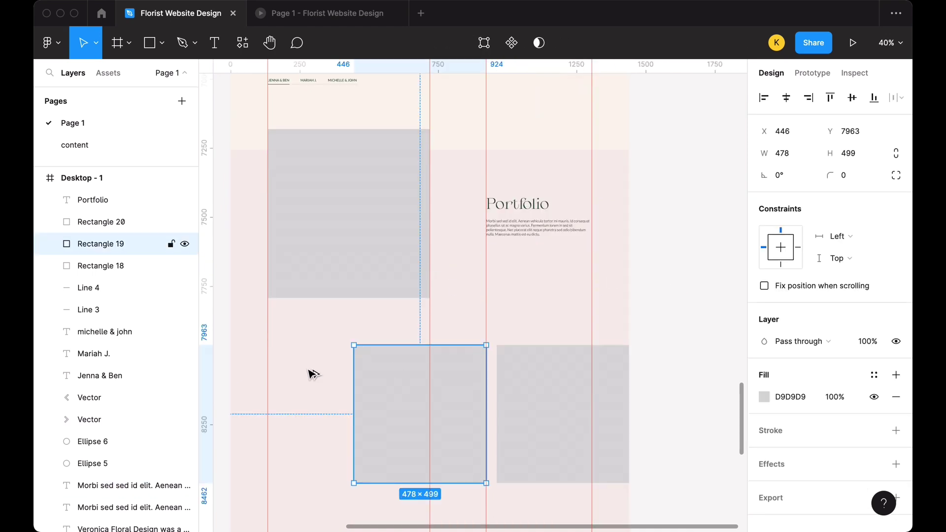
key(r)
drag(231, 327, 293, 382)
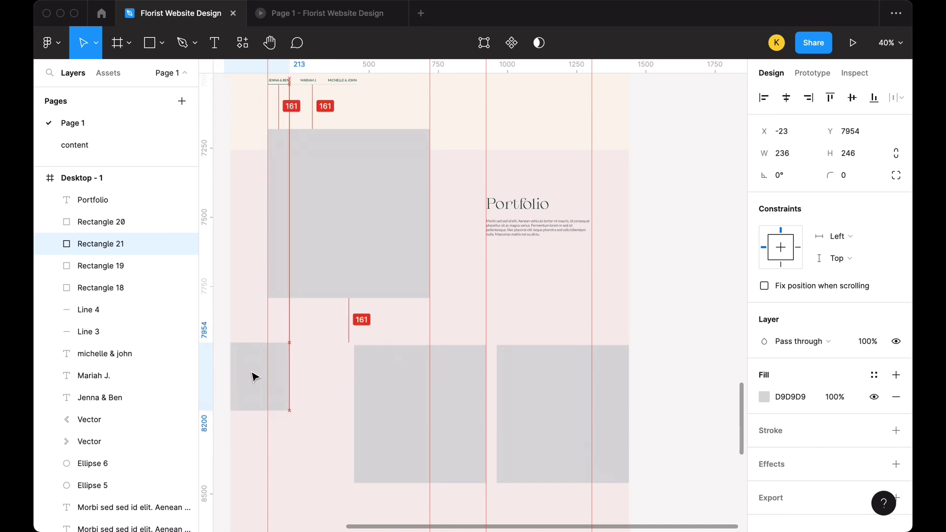
click(622, 323)
right_click(386, 220)
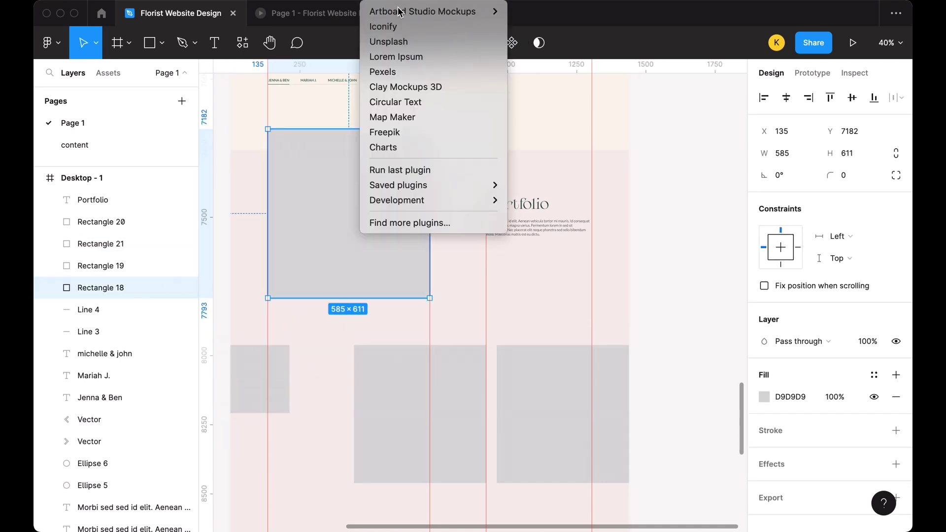
- Fill the large placeholder with an Unsplash 'wedding flower' bouquet photo
click(424, 40)
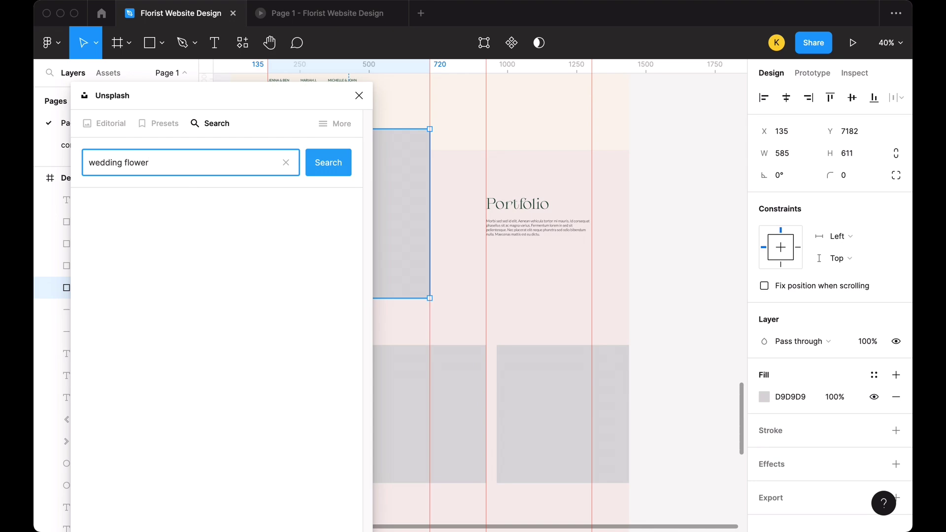
scroll(318, 320, down, 2)
scroll(317, 320, down, 3)
scroll(317, 320, down, 3)
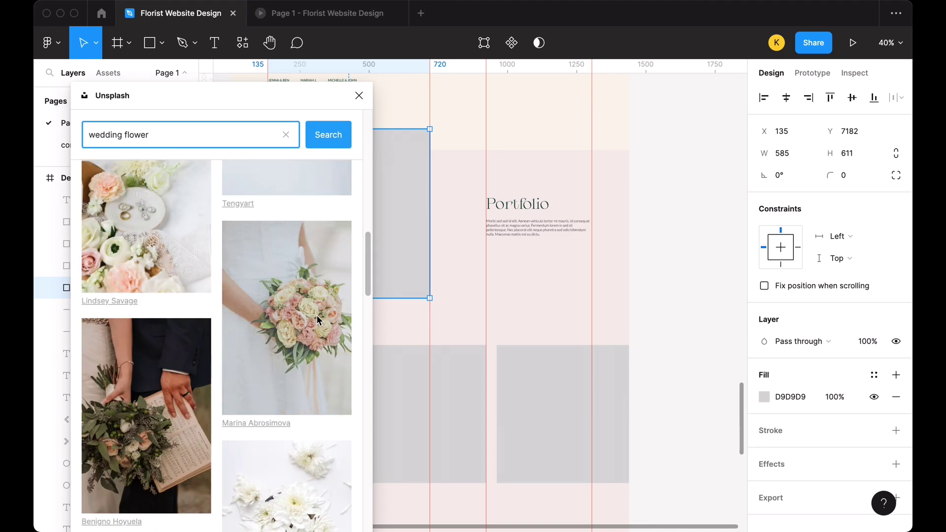
click(317, 321)
scroll(310, 283, down, 5)
scroll(477, 340, left, 3)
scroll(477, 340, down, 1)
- Fill the lower-left box with a bouquet photo and the lower-right with table flowers
click(476, 340)
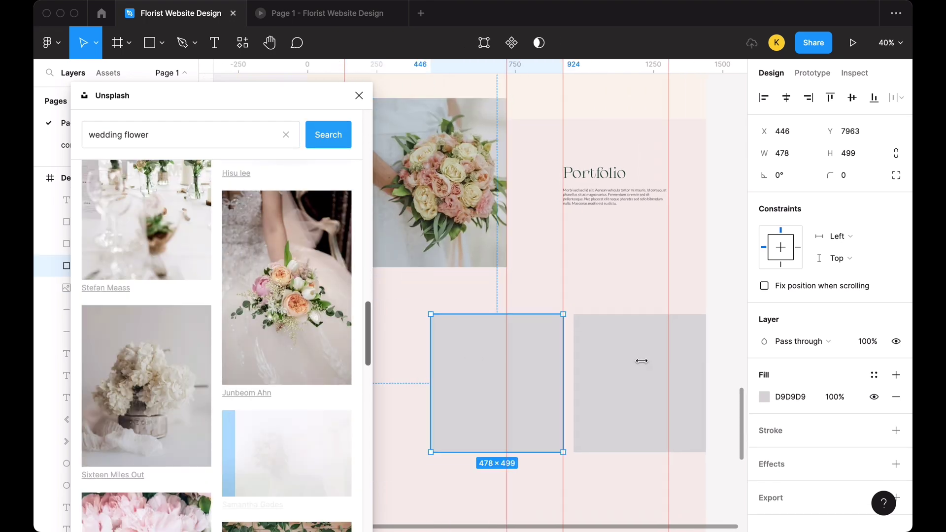
scroll(177, 289, up, 4)
click(640, 384)
click(147, 360)
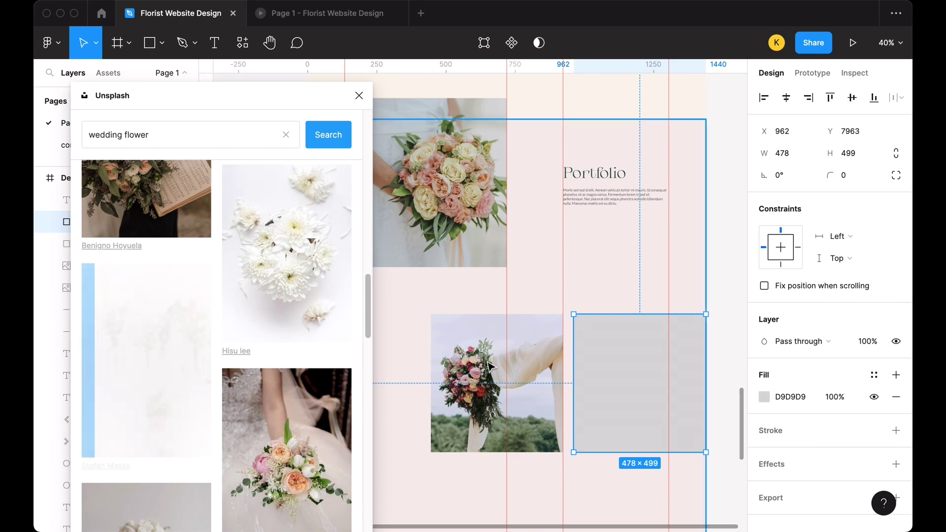
click(463, 367)
- Swap the large photo for a berry bouquet and fill the small 236 × 246 box
click(287, 437)
scroll(287, 437, down, 5)
scroll(287, 345, down, 1)
click(424, 224)
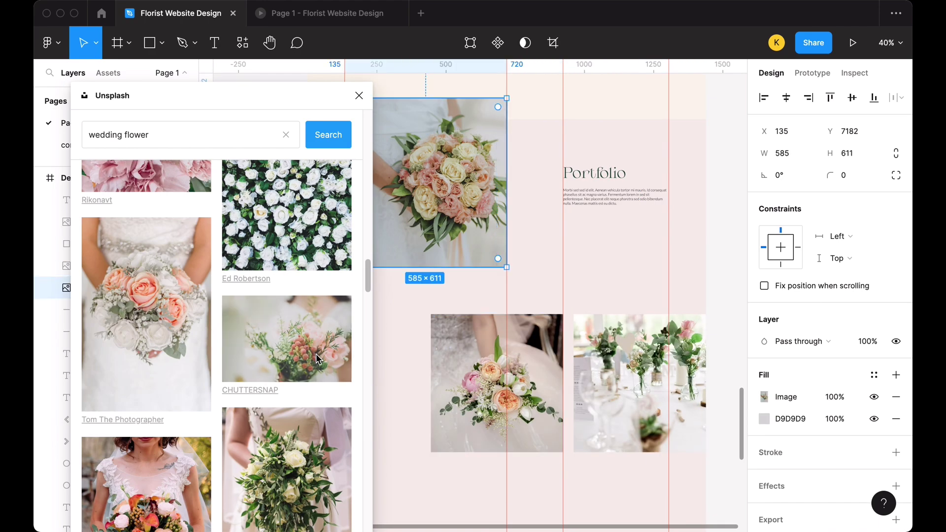
click(318, 358)
scroll(296, 345, down, 4)
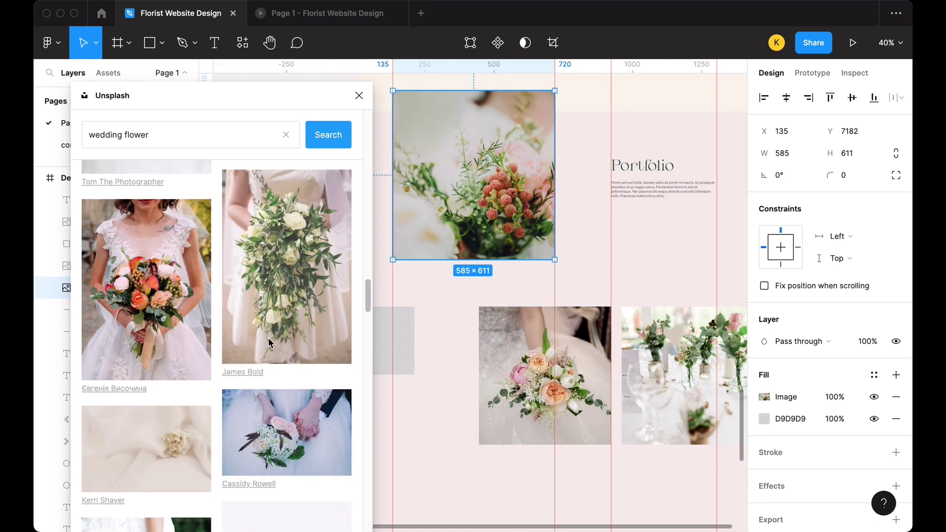
scroll(295, 345, down, 4)
click(389, 335)
click(247, 173)
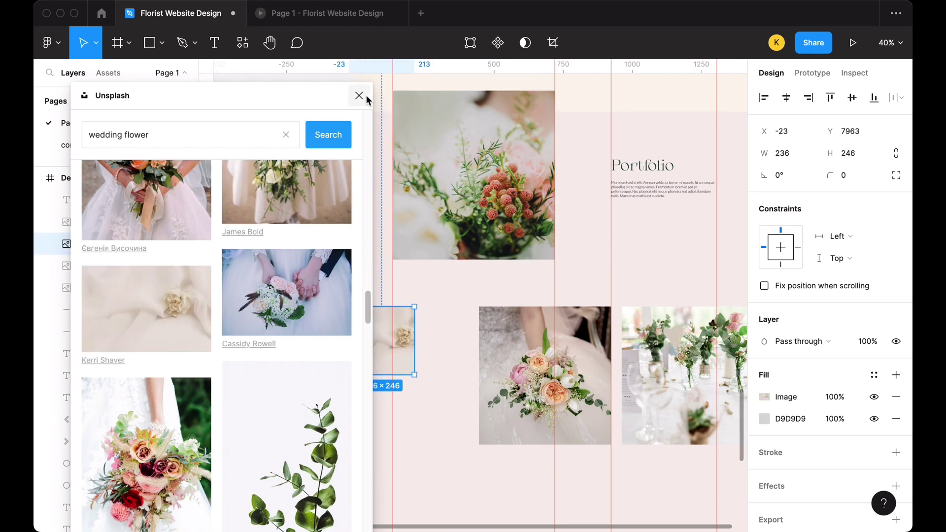
click(359, 95)
- Paste the Event caption and See More link under the first portfolio photo, aligned together
scroll(243, 266, up, 15)
click(408, 235)
scroll(293, 267, up, 4)
scroll(295, 266, down, 4)
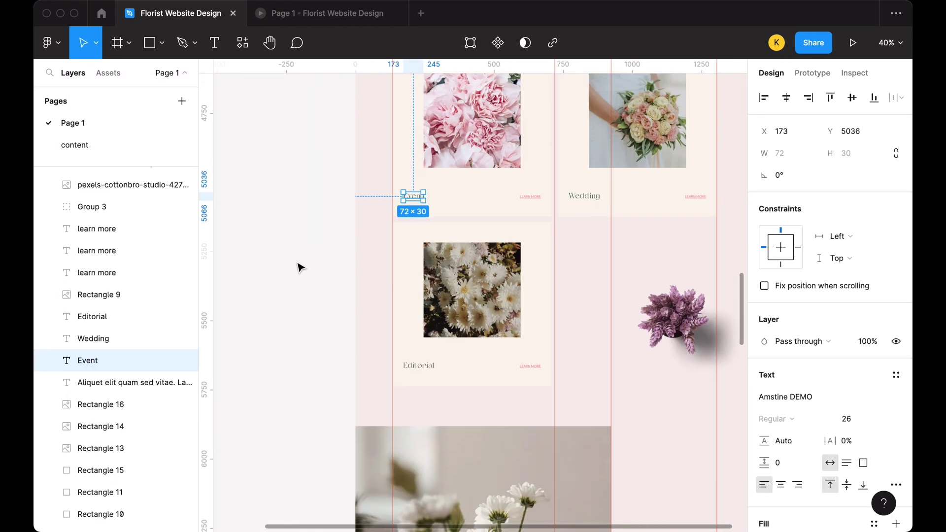
scroll(463, 345, down, 12)
key(ctrl+v)
click(333, 327)
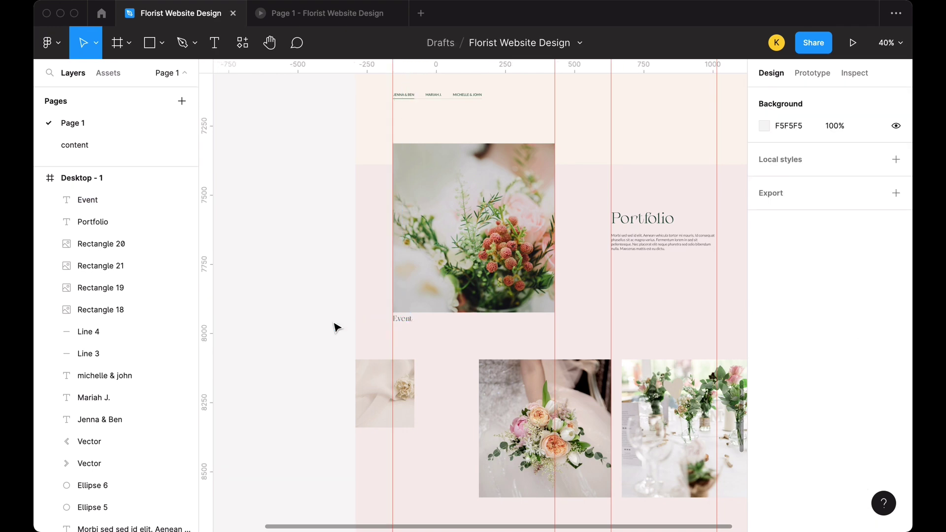
scroll(334, 327, up, 4)
scroll(334, 327, up, 4)
scroll(334, 327, down, 10)
key(ctrl+v)
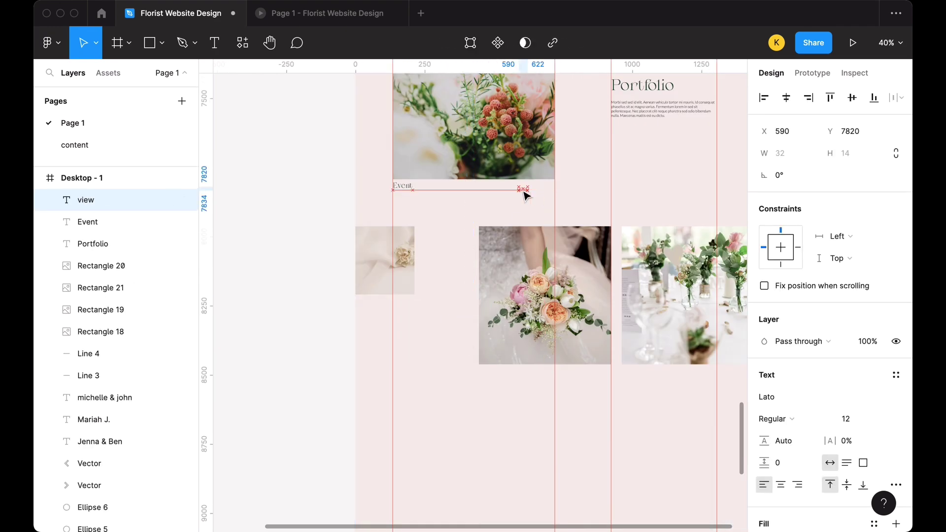
scroll(526, 196, up, 10)
scroll(538, 208, down, 8)
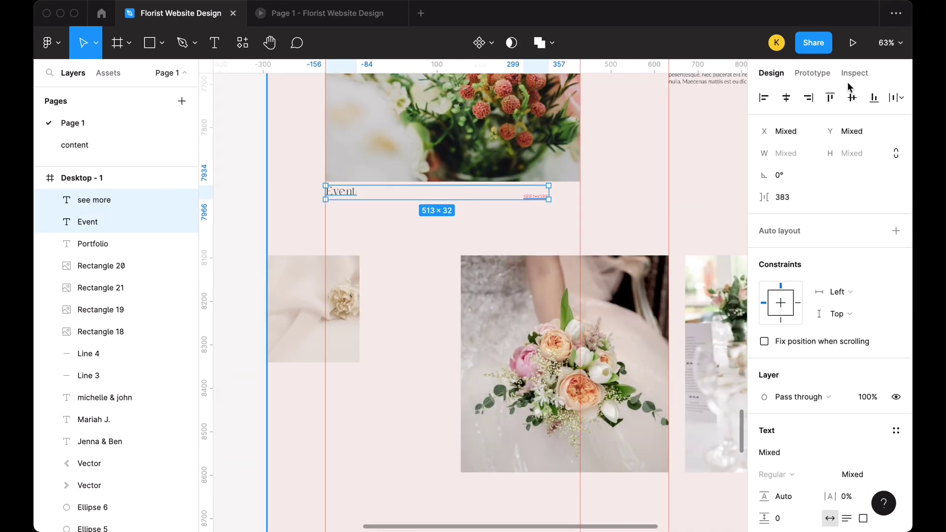
drag(538, 208, 539, 197)
scroll(355, 220, down, 5)
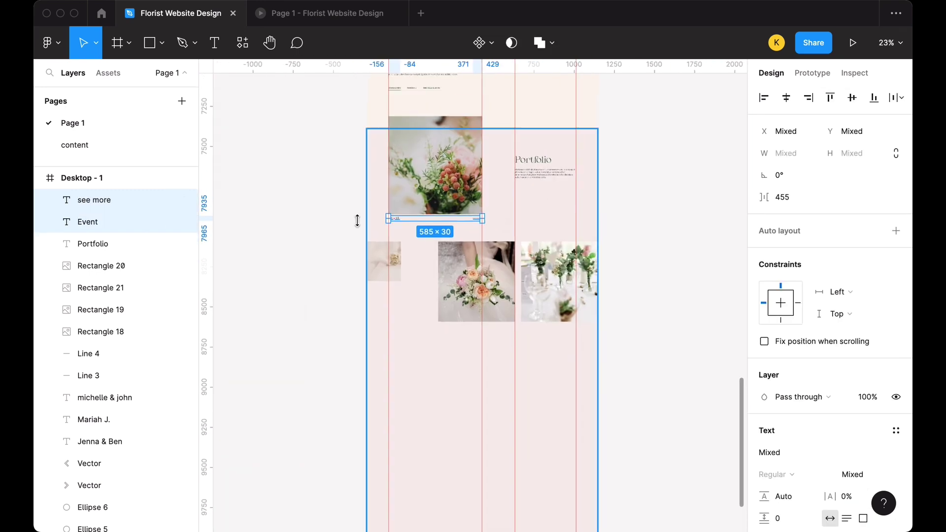
- Copy the caption and link pair under the middle and right portfolio photos
key(ctrl+v)
drag(489, 222, 513, 331)
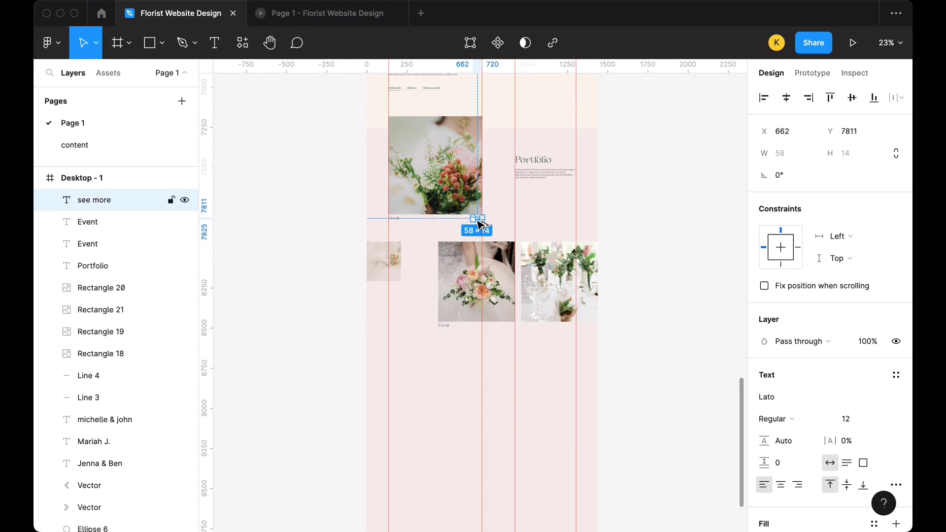
shift+click(444, 326)
scroll(523, 340, up, 5)
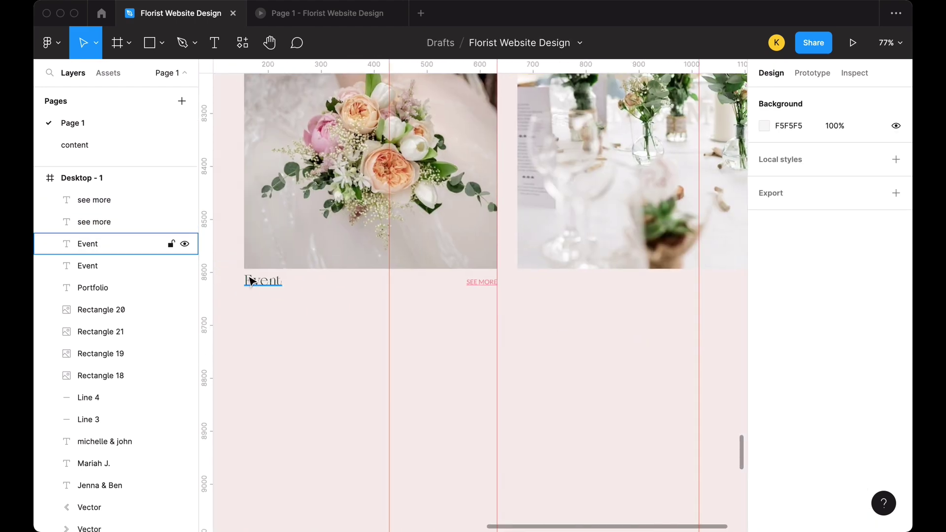
key(ctrl+d)
scroll(535, 287, down, 3)
click(698, 282)
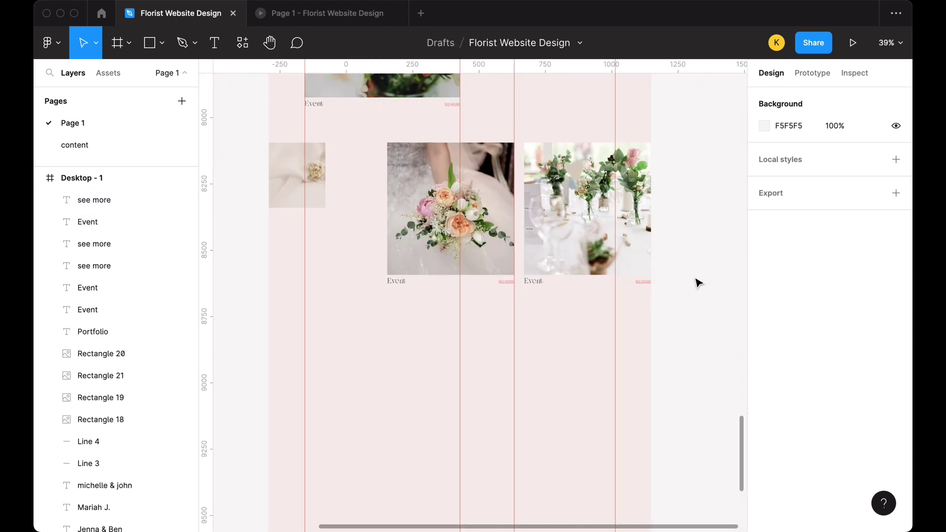
scroll(696, 282, up, 4)
scroll(695, 283, down, 3)
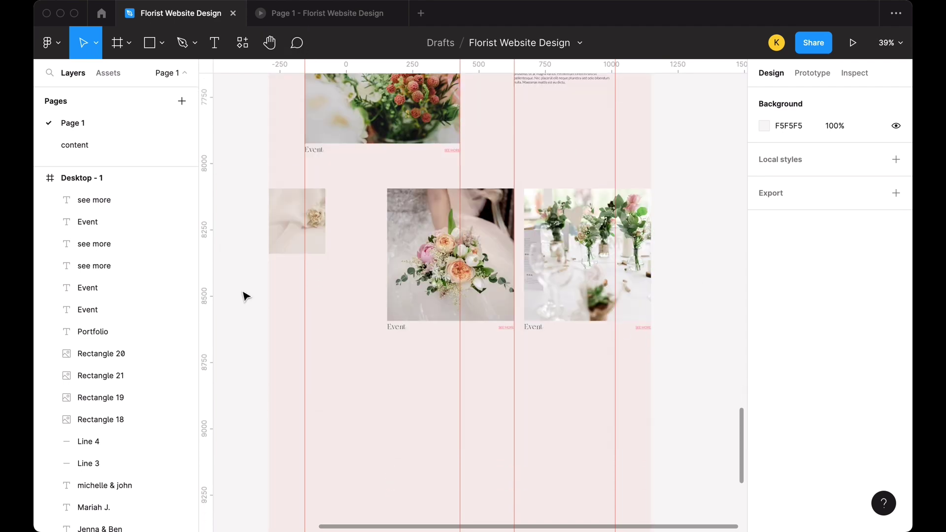
scroll(245, 296, up, 5)
scroll(245, 297, up, 2)
scroll(244, 296, up, 1)
click(452, 326)
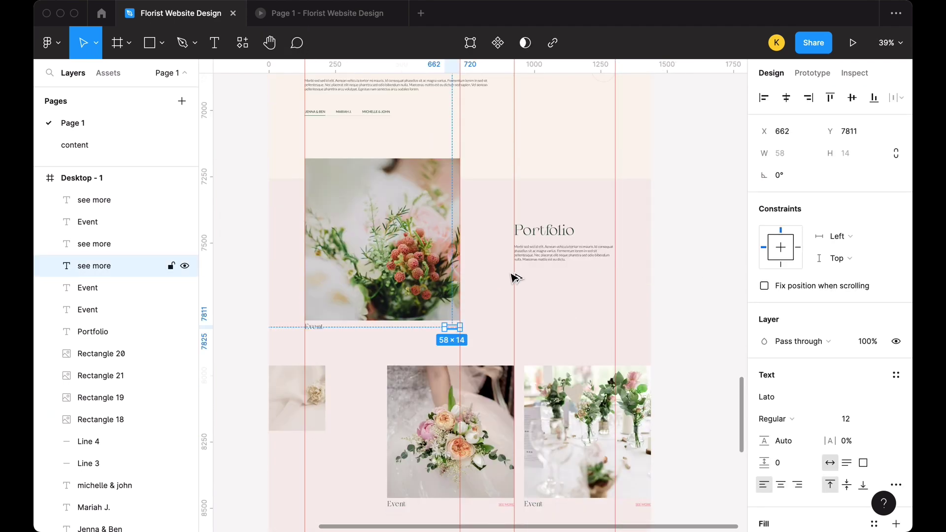
click(705, 281)
scroll(262, 105, down, 8)
- Draw a 1440 × 645 grey block below and caption the right photo 'Cameron and Dan'
key(r)
scroll(266, 302, up, 3)
drag(269, 301, 656, 457)
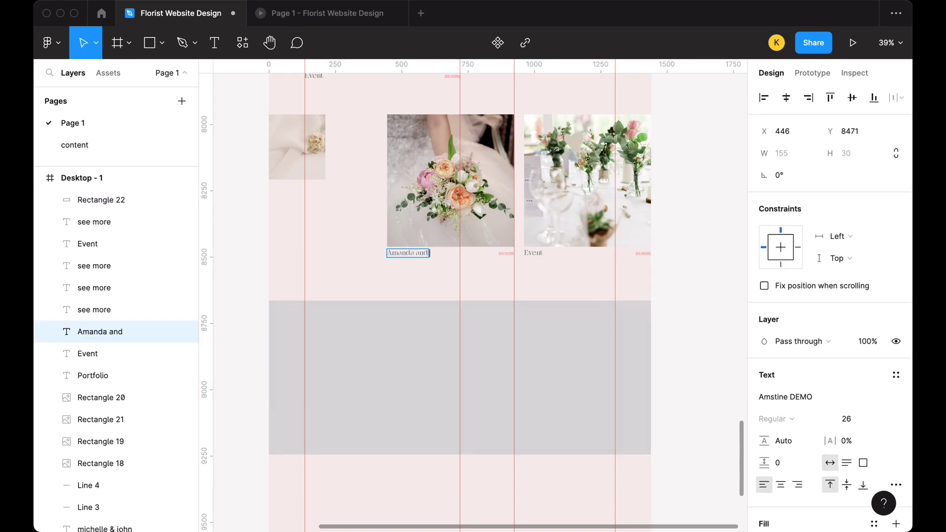
double_click(533, 253)
text(Cameron and)
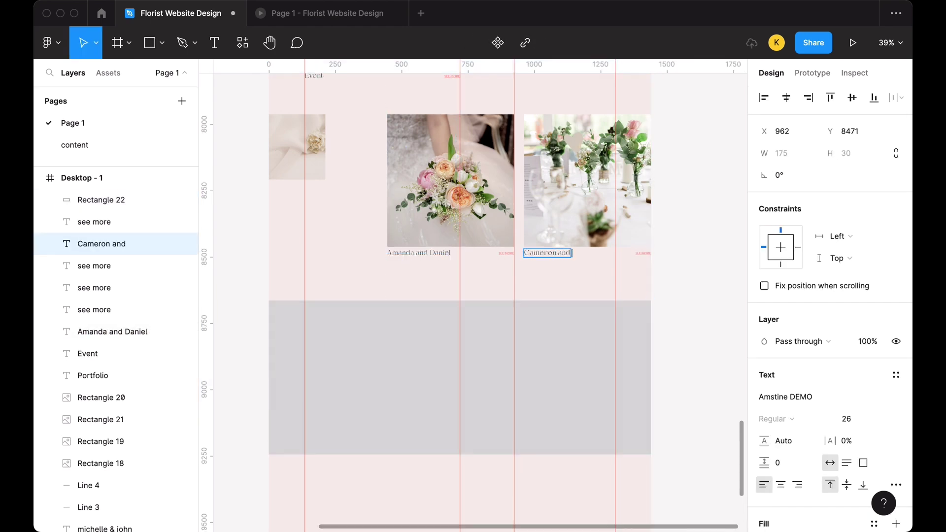
text( Dan)
scroll(686, 197, up, 4)
click(314, 213)
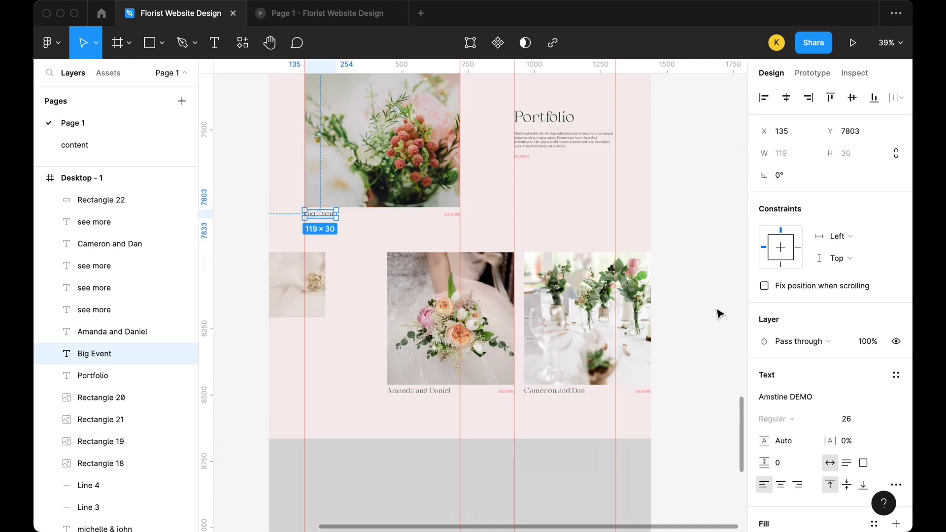
scroll(719, 314, down, 6)
click(417, 345)
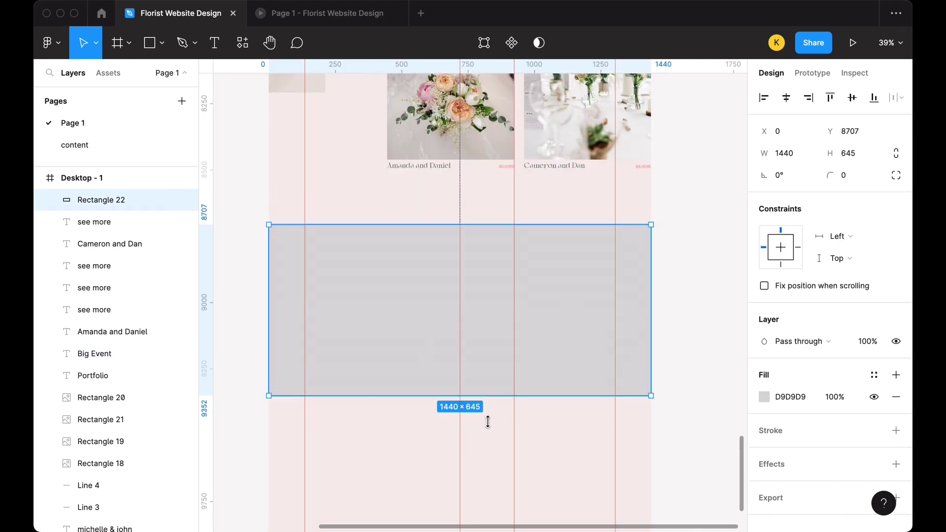
- Make Rectangle 22 740 high and fill it with an Unsplash flower photo
drag(487, 422, 488, 421)
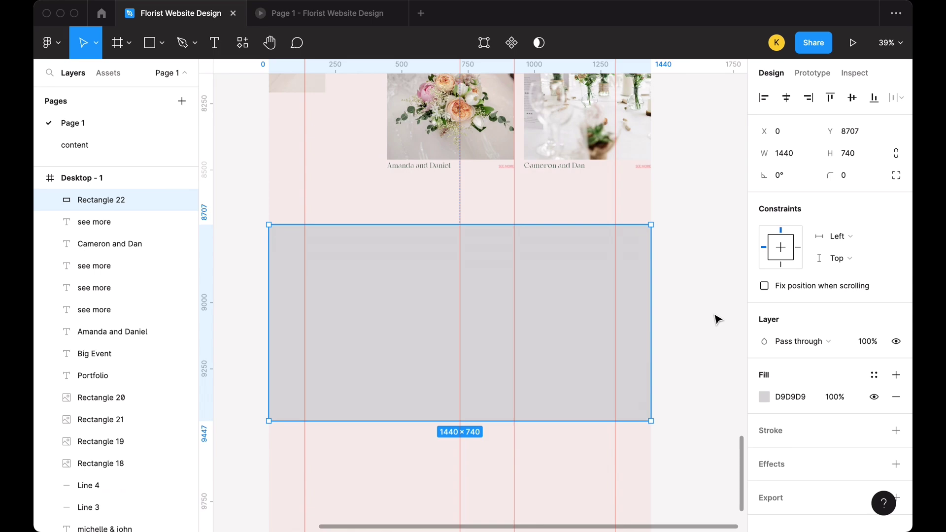
click(718, 319)
scroll(718, 319, up, 5)
scroll(414, 198, up, 10)
scroll(399, 191, up, 10)
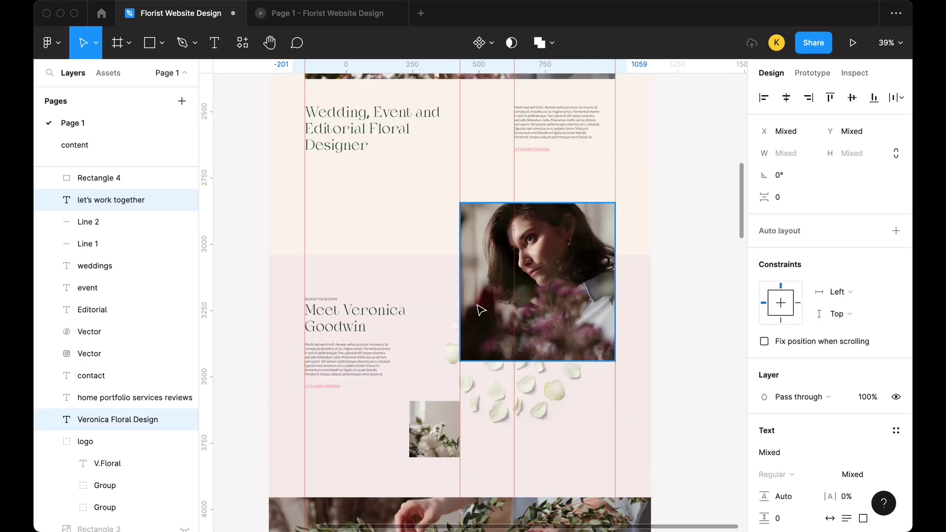
scroll(481, 310, down, 15)
- Paste the heading and link onto the banner, reading 'Let's work together' and INQUIRE NOW
key(ctrl+v)
double_click(470, 201)
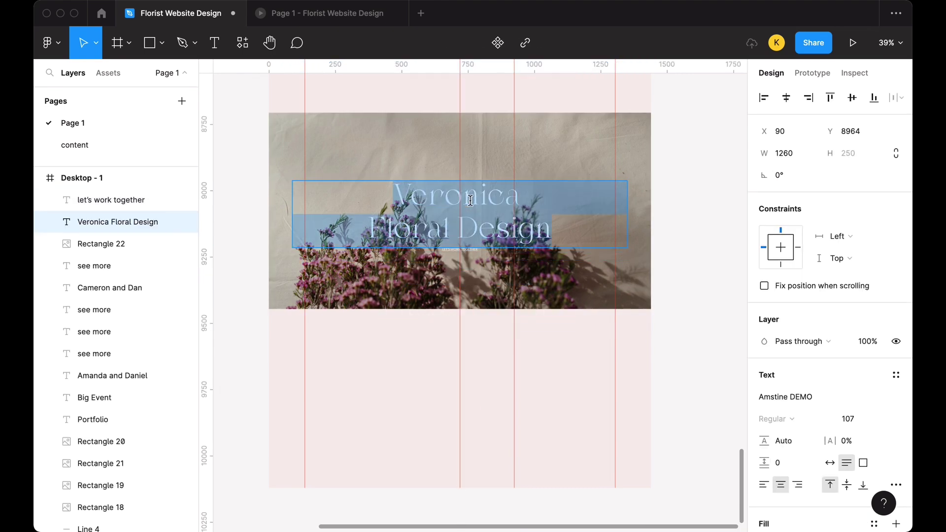
text(Let's work together)
double_click(469, 249)
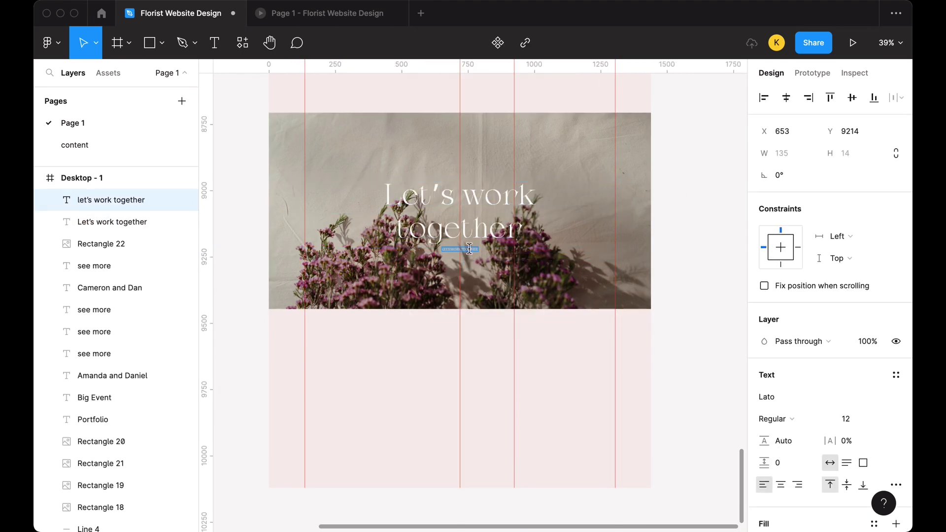
text(inquire)
scroll(413, 253, up, 5)
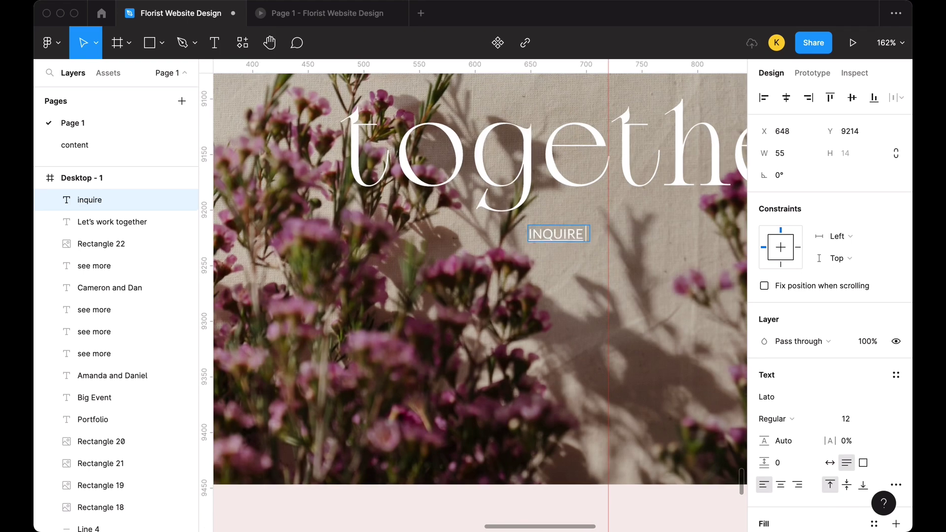
scroll(667, 299, down, 10)
click(667, 300)
scroll(667, 300, up, 2)
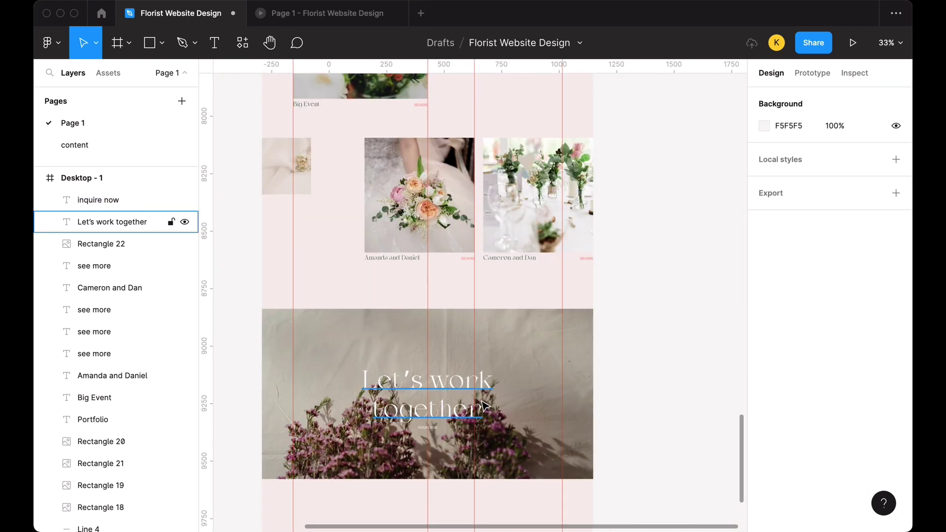
click(453, 451)
click(428, 427)
shift+click(444, 391)
click(670, 359)
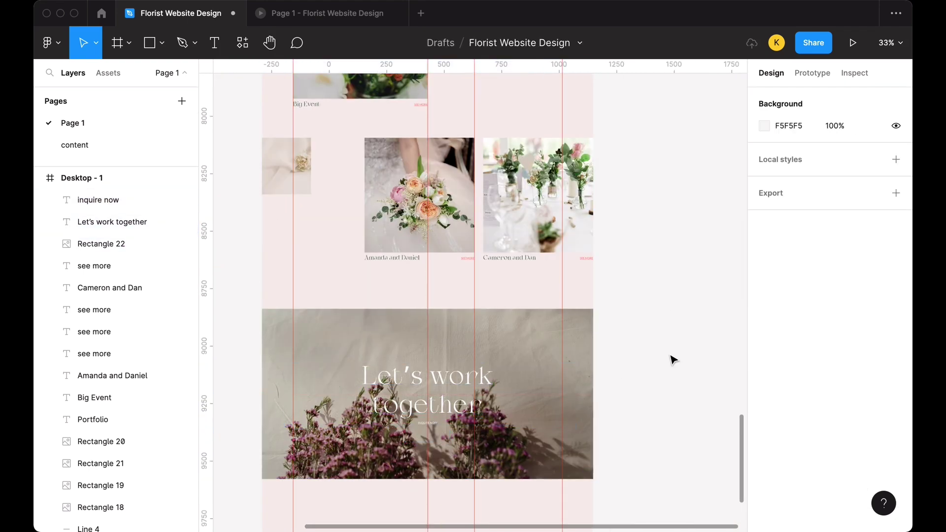
- Paste the top-of-page logo onto the banner and delete its V.Floral wordmark
scroll(651, 361, up, 1)
scroll(243, 304, up, 10)
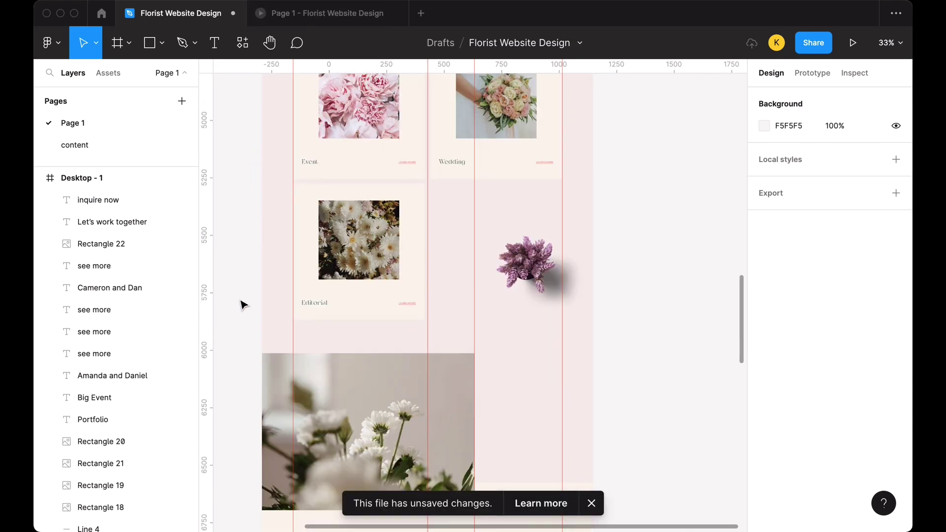
scroll(243, 301, up, 10)
click(424, 380)
click(718, 353)
scroll(689, 362, down, 20)
key(ctrl+v)
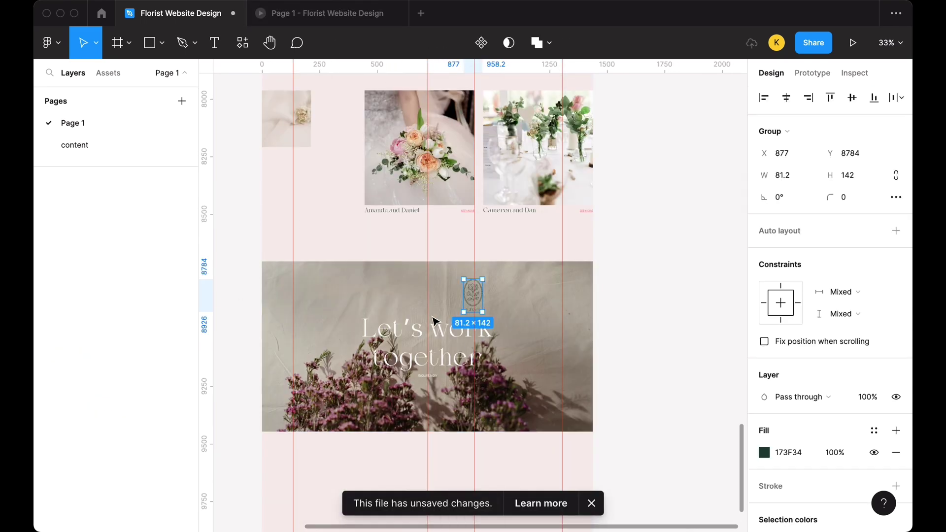
click(135, 229)
key(Delete)
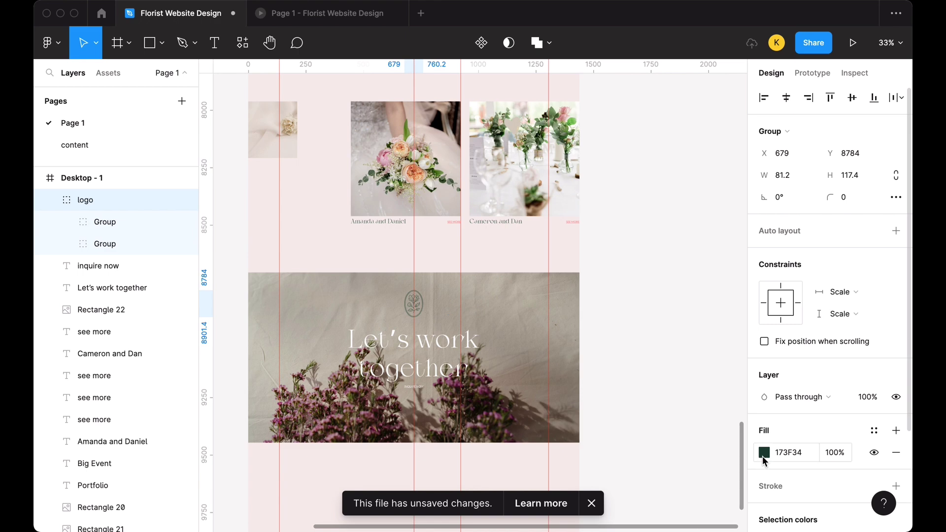
- Make the banner logo white, move it toward the heading, and set heading line spacing to 106.1%
click(764, 452)
click(656, 122)
scroll(434, 192, up, 5)
drag(433, 192, 437, 214)
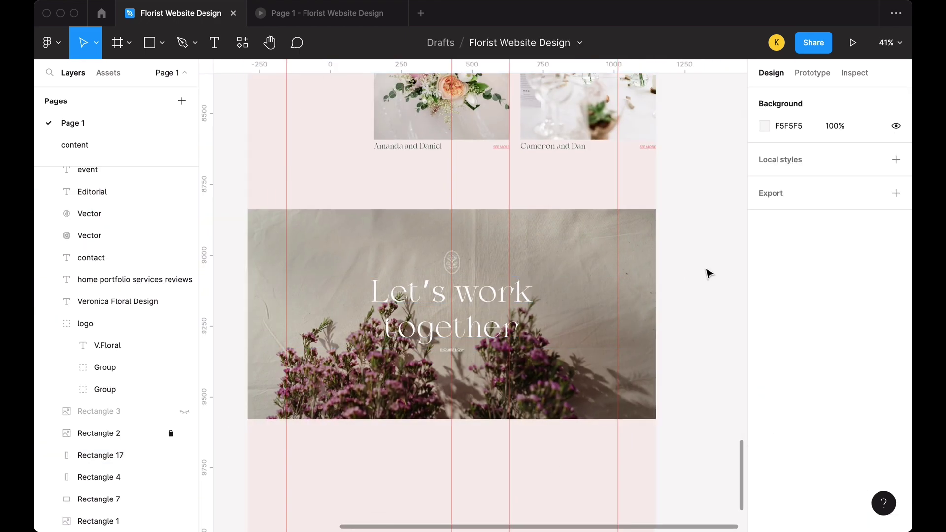
drag(773, 441, 757, 438)
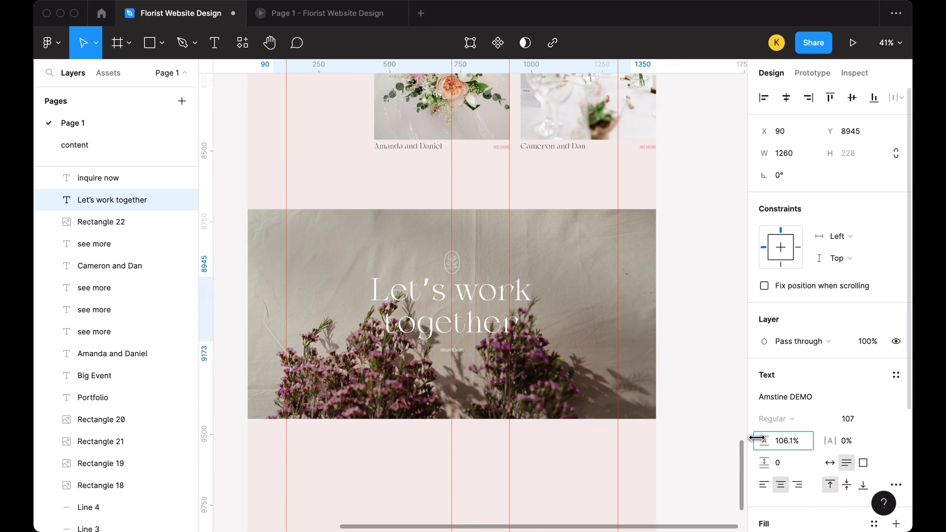
click(697, 301)
scroll(699, 303, down, 3)
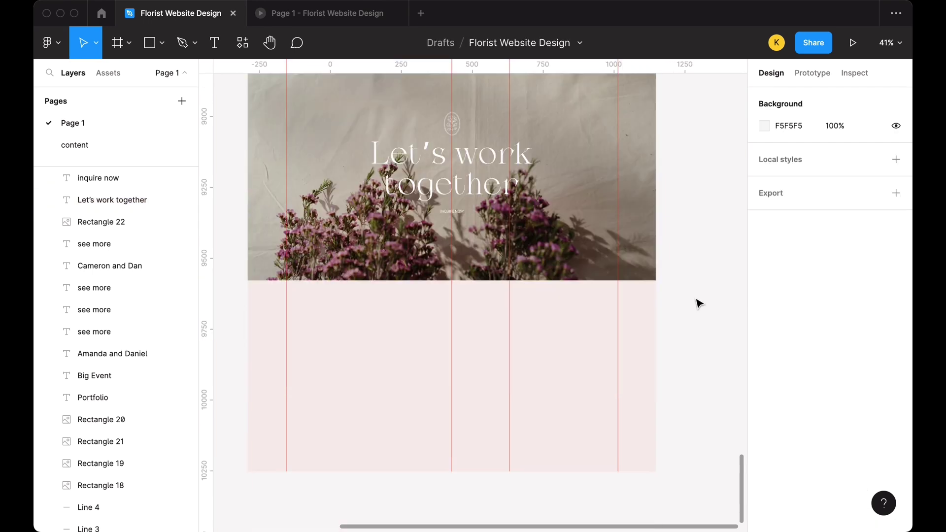
ctrl+scroll(349, 340, down, 5)
- Draw a footer rectangle below the banner and fill it dark green
click(270, 351)
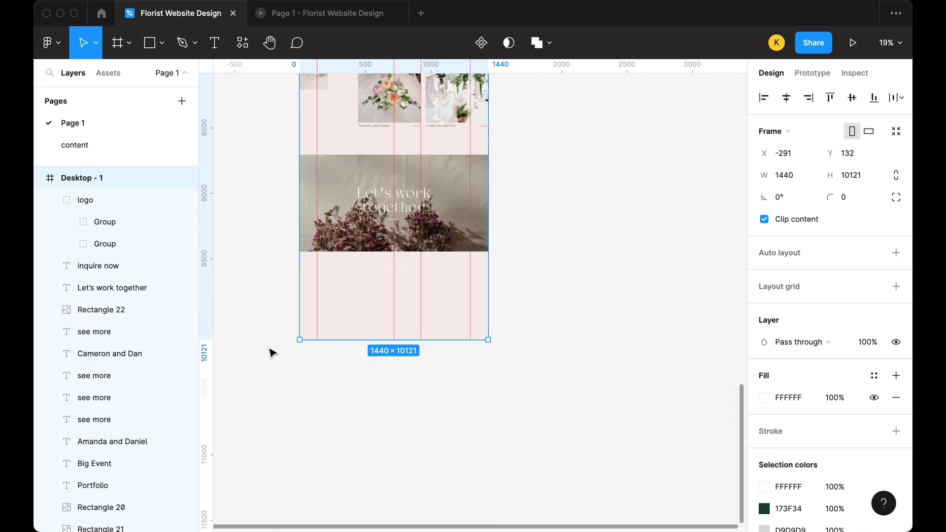
key(r)
drag(300, 248, 489, 288)
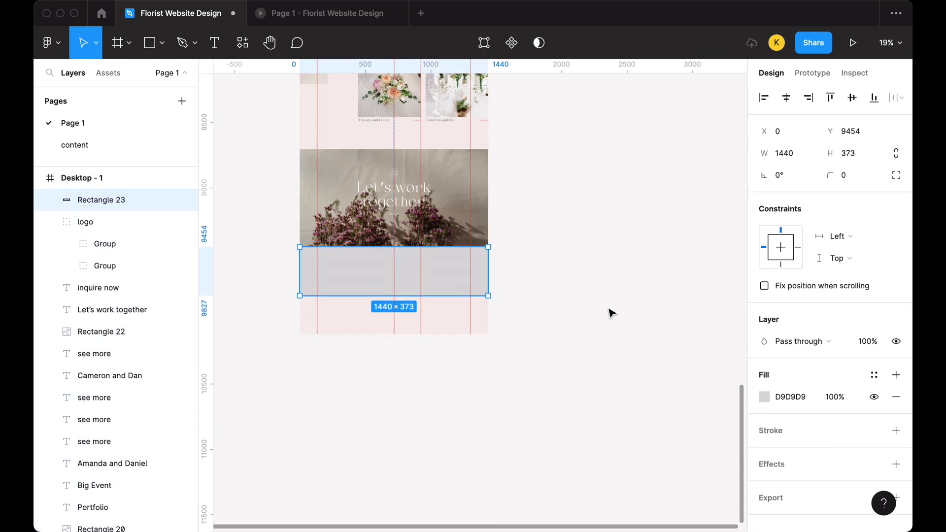
click(764, 397)
click(609, 481)
click(534, 348)
scroll(534, 348, up, 5)
scroll(534, 348, up, 5)
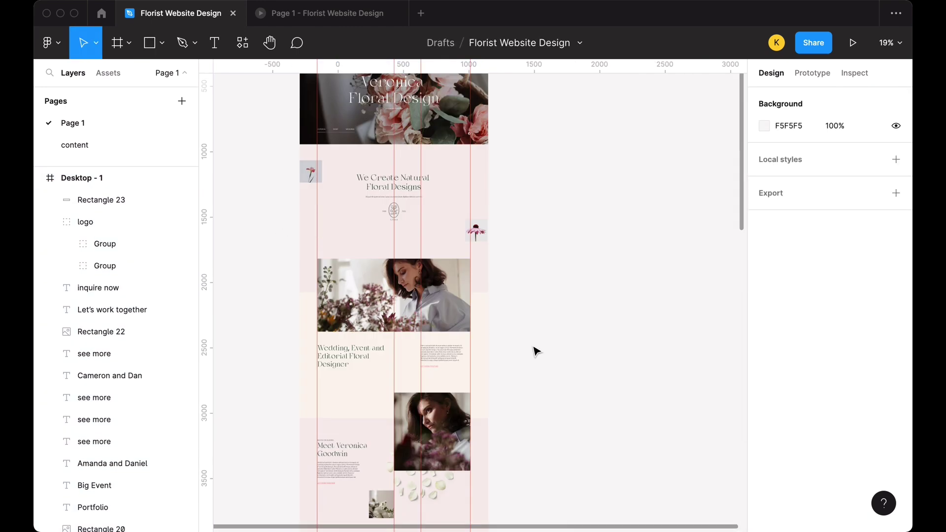
scroll(436, 279, left, 5)
- Copy the top nav links, contact text and logo into the footer
drag(461, 148, 616, 160)
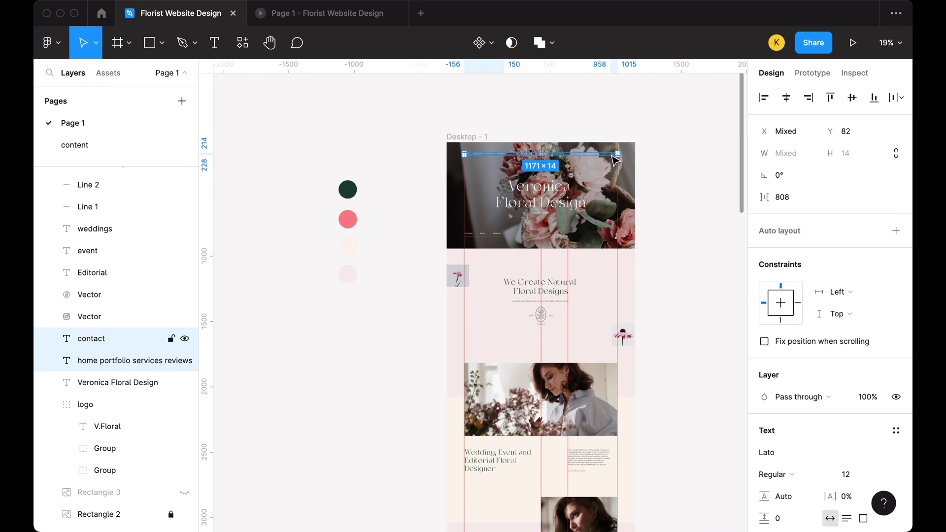
shift+click(548, 158)
key(ctrl+c)
scroll(338, 215, down, 10)
key(ctrl+v)
drag(525, 286, 525, 226)
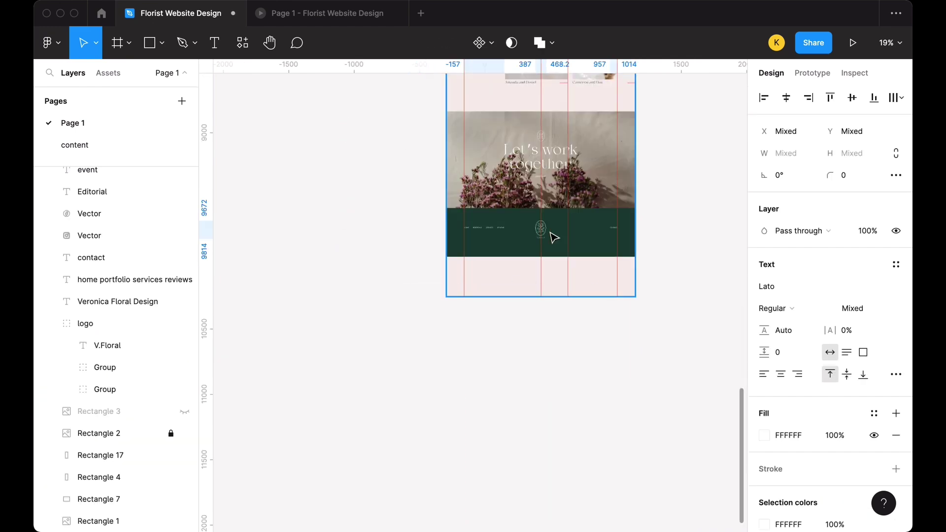
scroll(388, 278, up, 5)
click(357, 298)
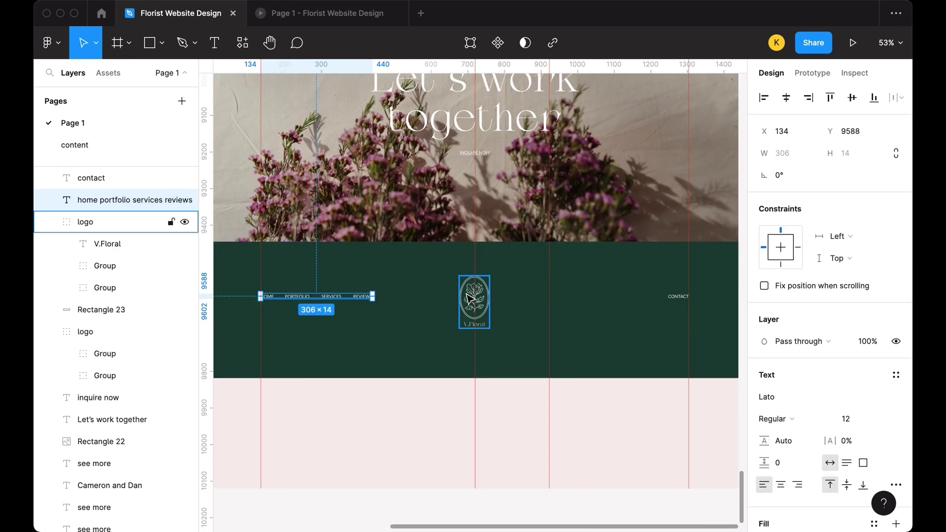
- Add the hero's two social icons to the footer
scroll(670, 293, up, 10)
scroll(667, 294, up, 10)
scroll(667, 293, up, 10)
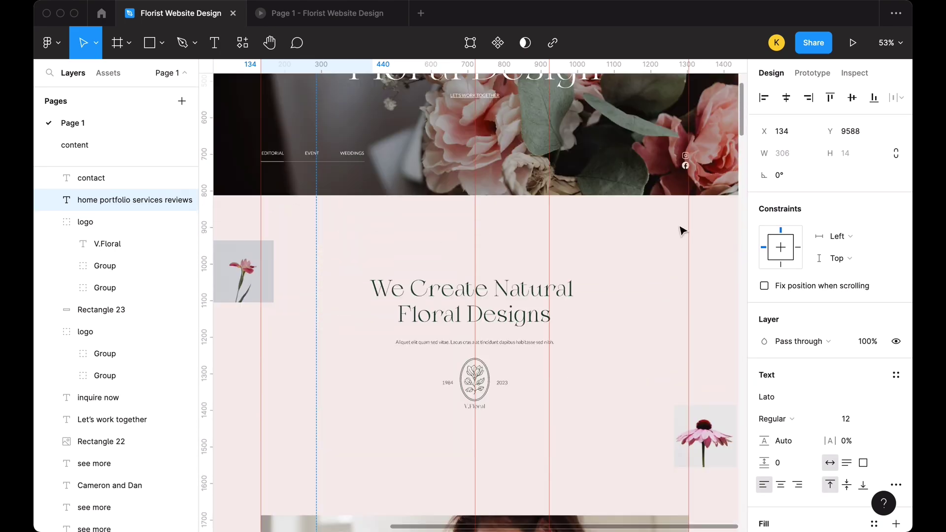
scroll(371, 376, up, 5)
click(371, 375)
shift+click(383, 414)
click(627, 325)
scroll(627, 325, down, 5)
scroll(513, 236, down, 10)
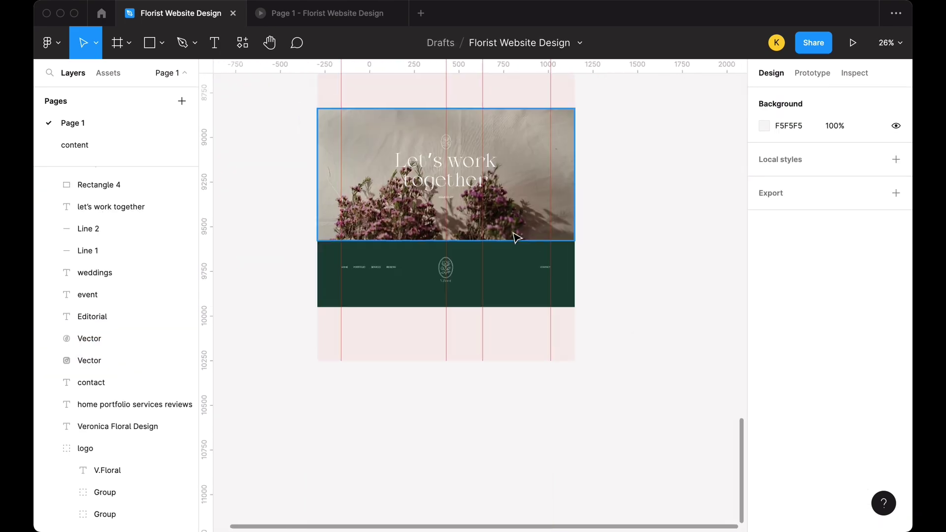
scroll(530, 285, up, 5)
key(ctrl+v)
shift+click(473, 284)
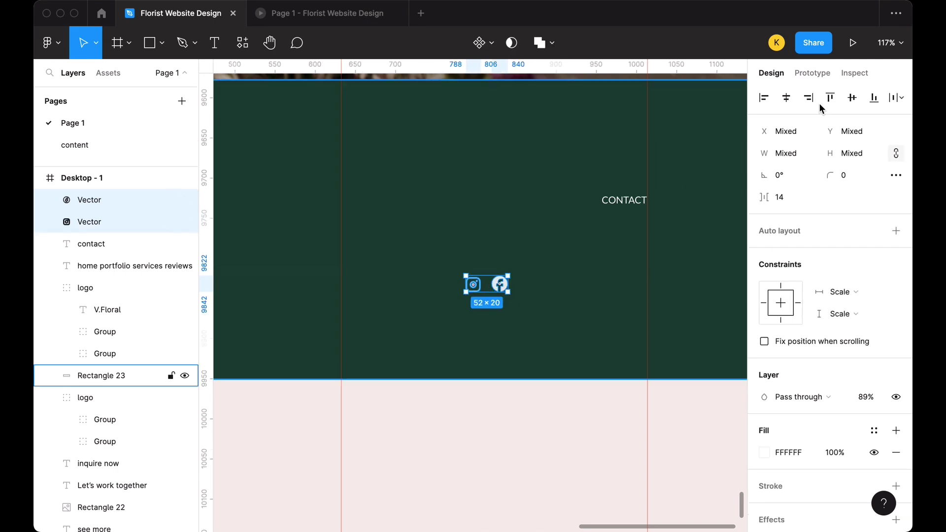
scroll(645, 229, down, 5)
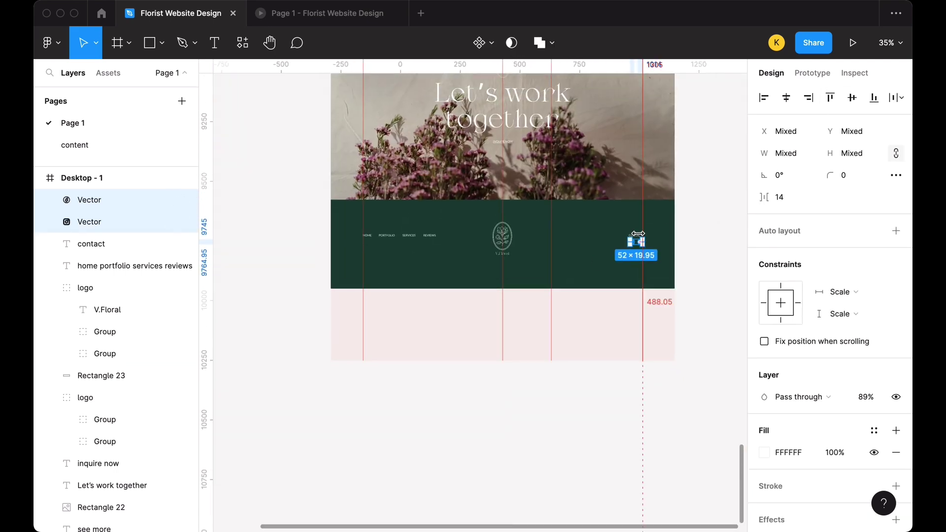
- Draw a horizontal divider line across the footer and set its colour
click(101, 375)
click(92, 243)
shift+click(133, 265)
click(733, 250)
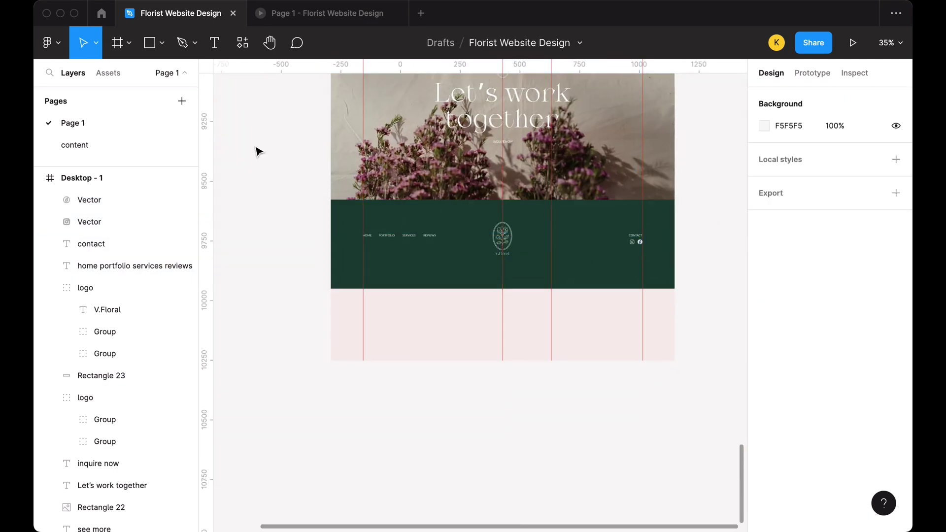
click(161, 43)
click(127, 93)
drag(331, 271, 675, 272)
click(764, 430)
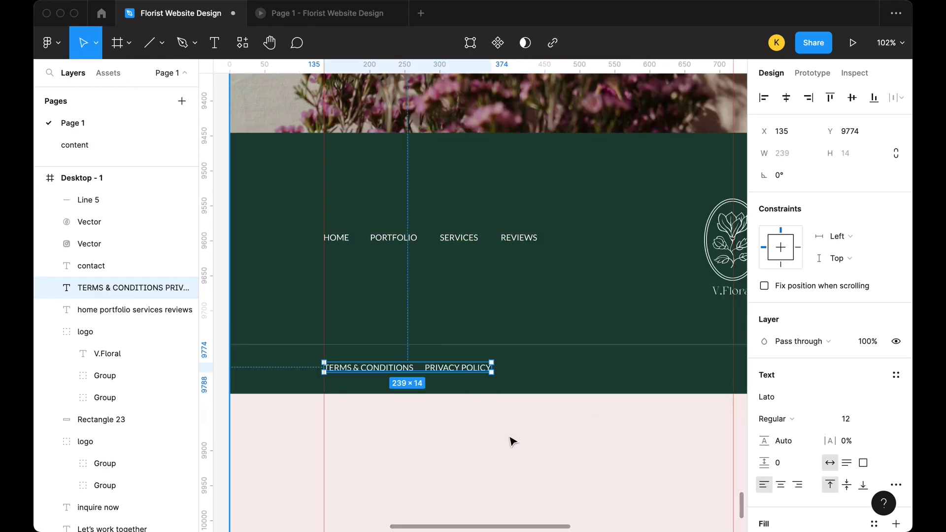
- Adjust the legal links text opacity and duplicate it as a copyright line on the right
scroll(832, 370, down, 3)
click(837, 379)
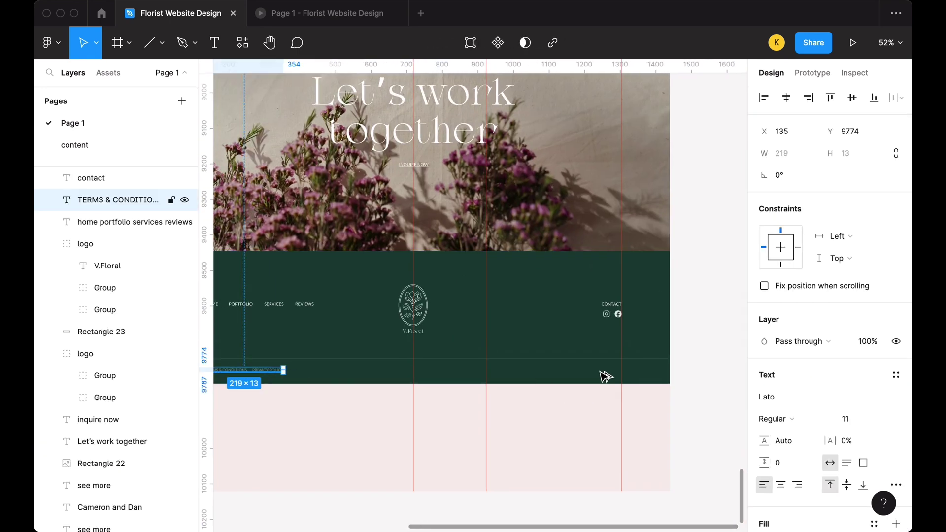
drag(606, 376, 611, 375)
click(896, 485)
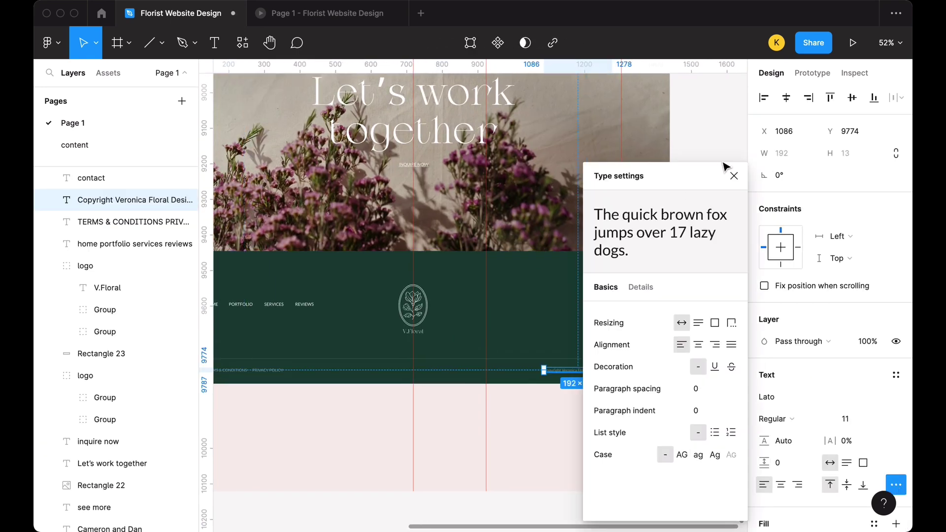
click(733, 176)
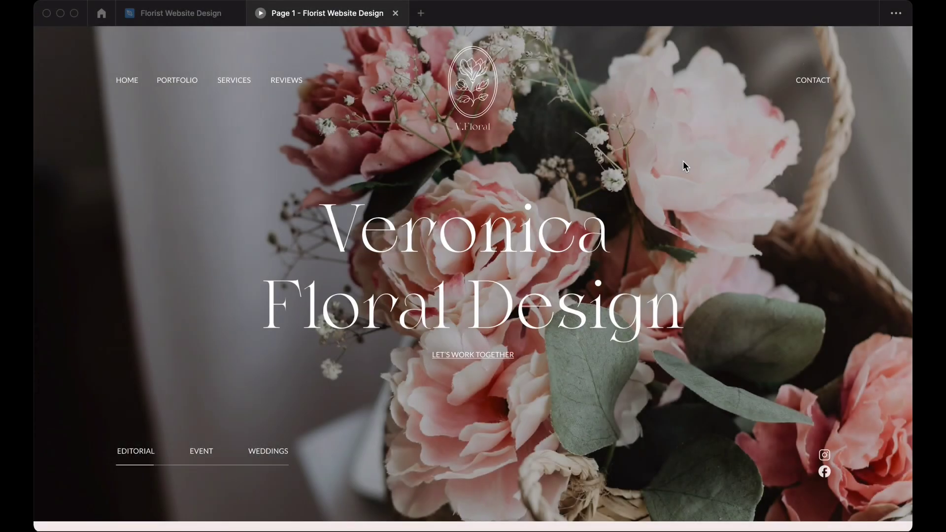
- Scroll the prototype preview from Services through Portfolio down to the dark green footer
scroll(683, 161, down, 1)
scroll(683, 161, down, 4)
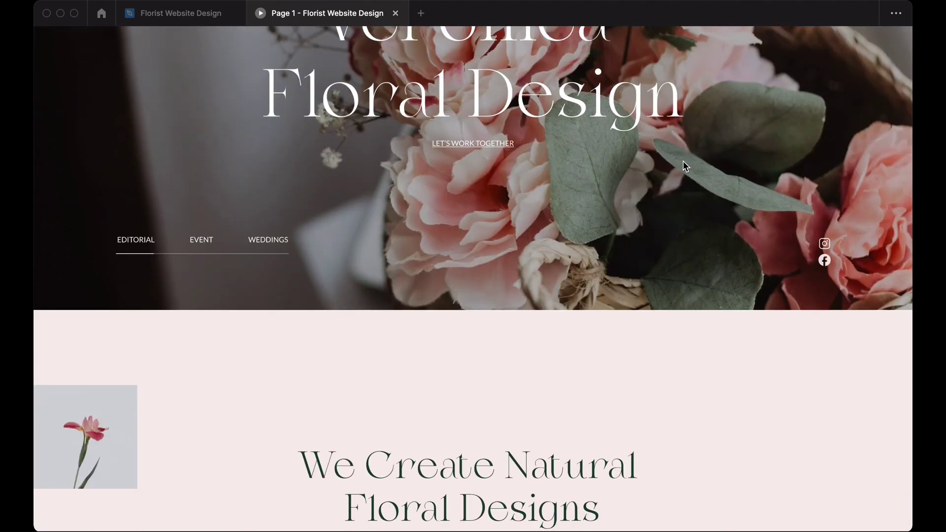
scroll(682, 161, down, 3)
scroll(683, 166, down, 2)
scroll(683, 166, down, 1)
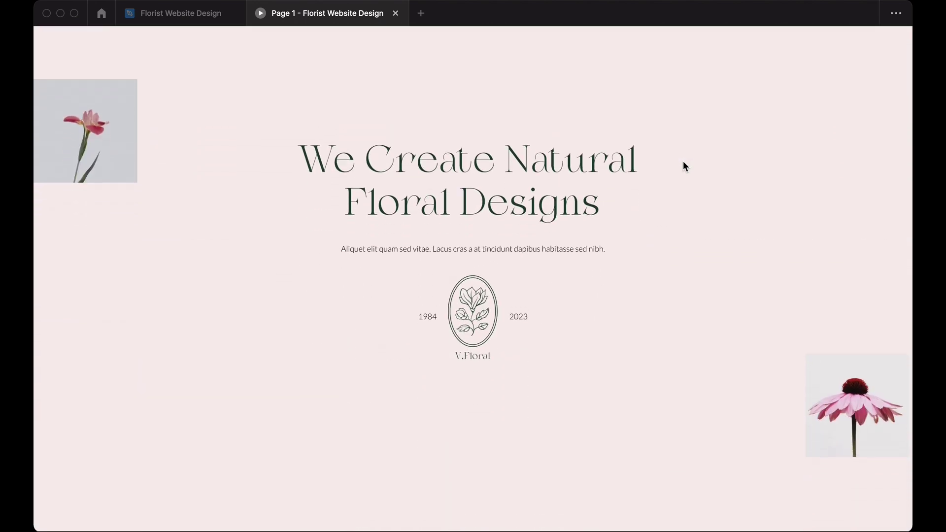
scroll(683, 166, down, 3)
scroll(683, 162, down, 3)
scroll(683, 161, down, 1)
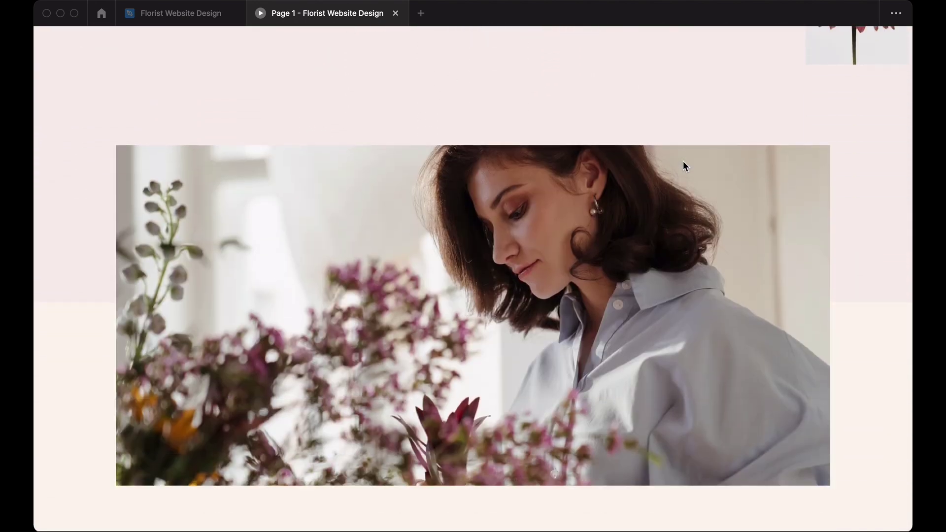
scroll(683, 161, down, 3)
scroll(684, 162, down, 1)
scroll(683, 161, down, 2)
scroll(682, 161, down, 1)
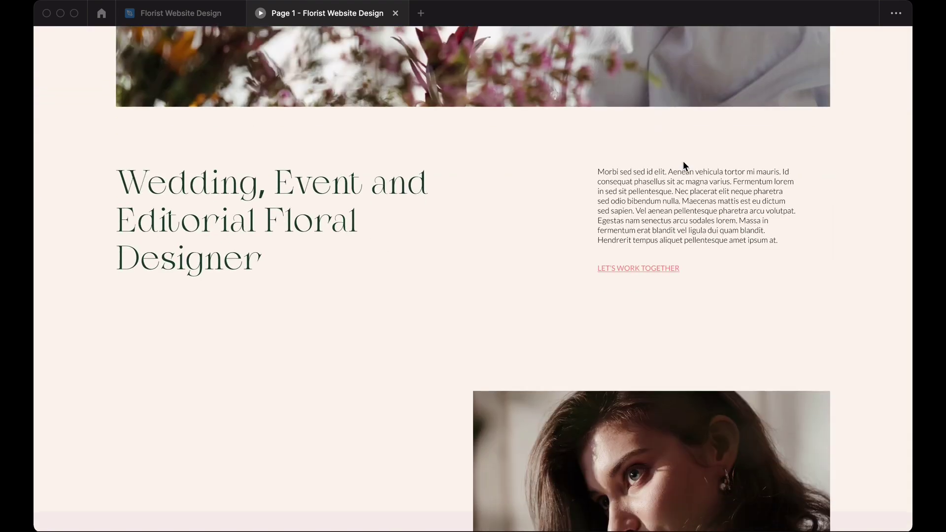
scroll(682, 162, down, 1)
scroll(682, 162, down, 3)
scroll(683, 166, down, 1)
scroll(683, 166, down, 3)
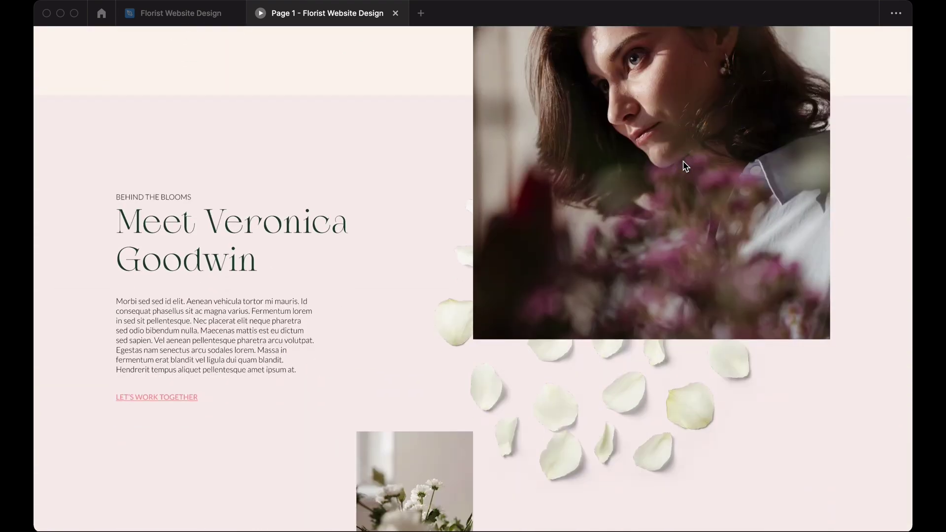
scroll(683, 166, down, 1)
scroll(683, 166, down, 3)
scroll(683, 163, down, 3)
scroll(683, 162, down, 1)
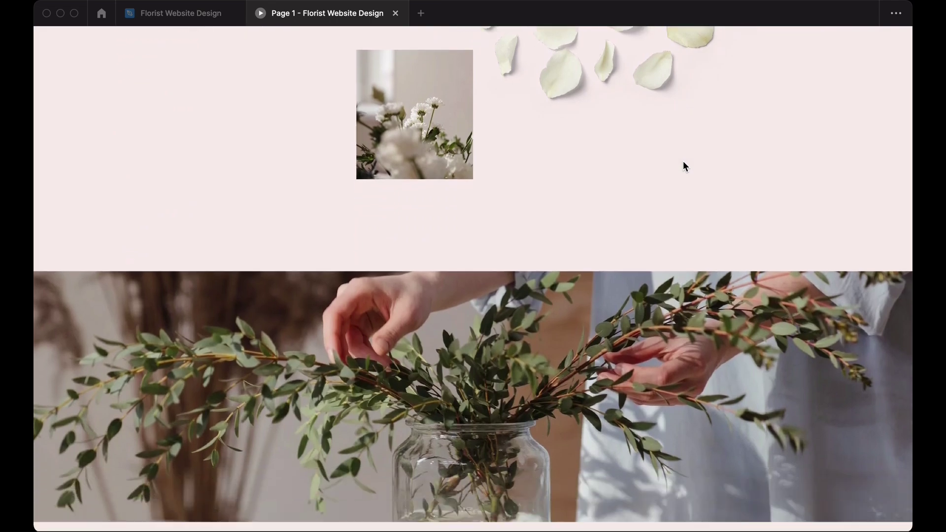
scroll(683, 163, down, 3)
scroll(682, 162, down, 1)
scroll(682, 163, down, 3)
scroll(683, 163, down, 1)
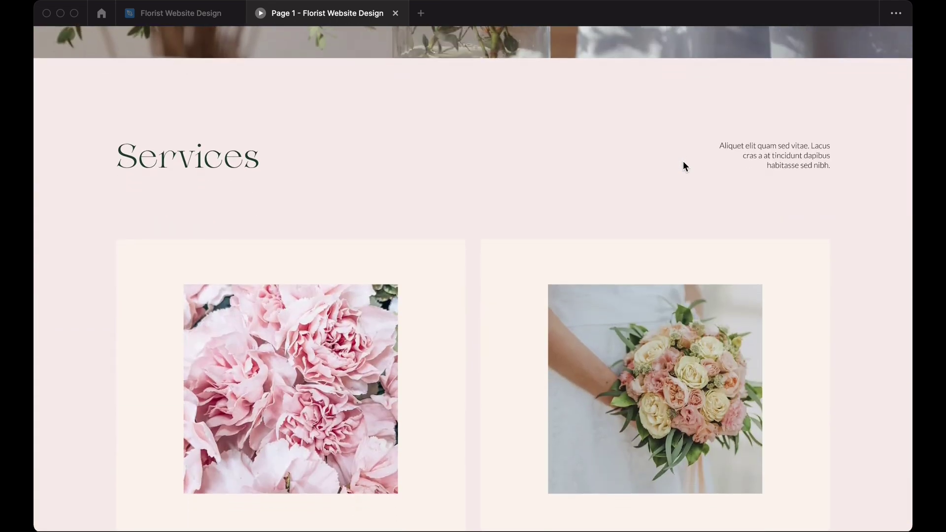
scroll(683, 163, down, 3)
scroll(683, 163, down, 3)
scroll(683, 166, down, 3)
scroll(683, 166, down, 2)
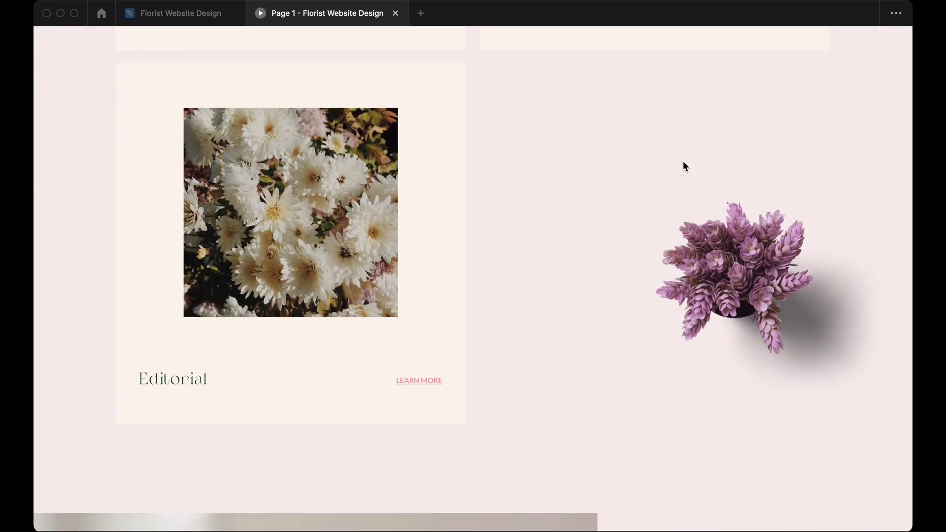
scroll(683, 166, down, 4)
scroll(683, 166, down, 3)
scroll(682, 167, down, 4)
scroll(683, 166, down, 2)
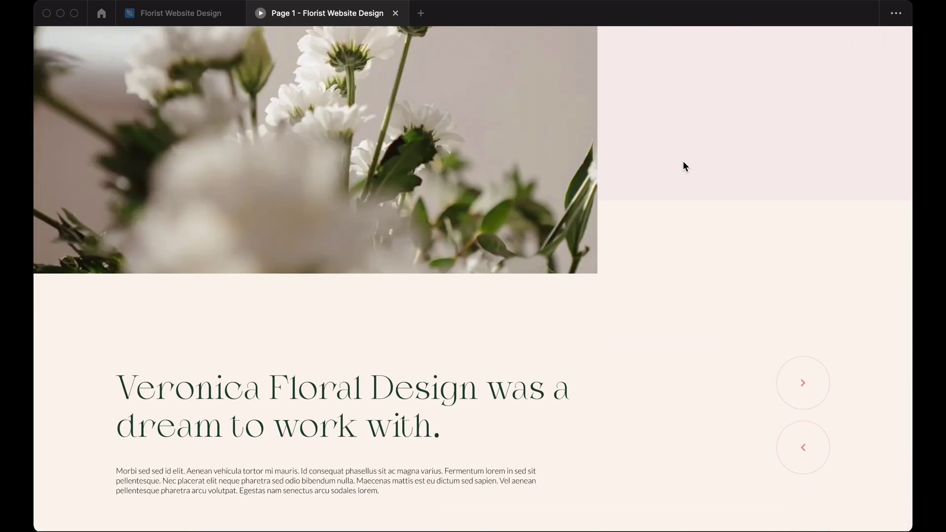
scroll(683, 166, down, 2)
scroll(683, 166, down, 3)
scroll(682, 166, down, 1)
scroll(682, 166, down, 3)
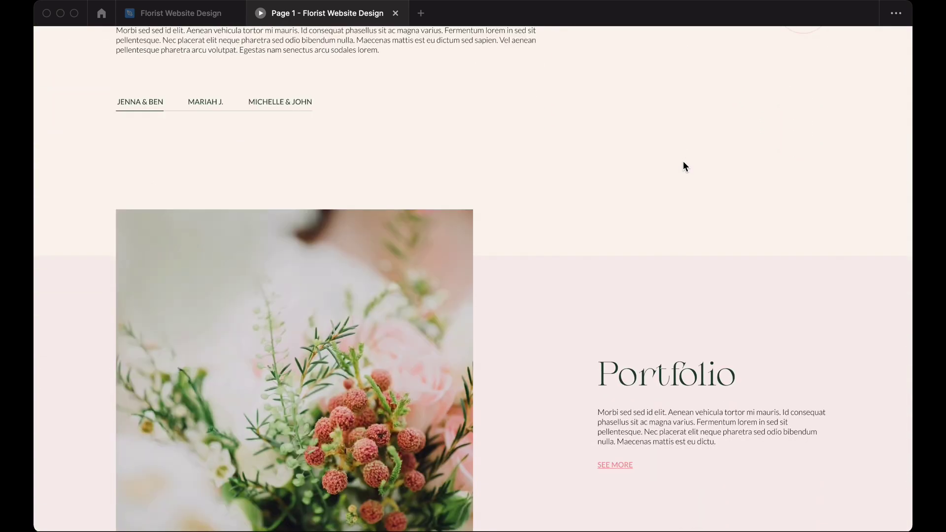
scroll(682, 166, down, 1)
scroll(683, 166, down, 7)
scroll(683, 165, down, 1)
scroll(684, 165, down, 2)
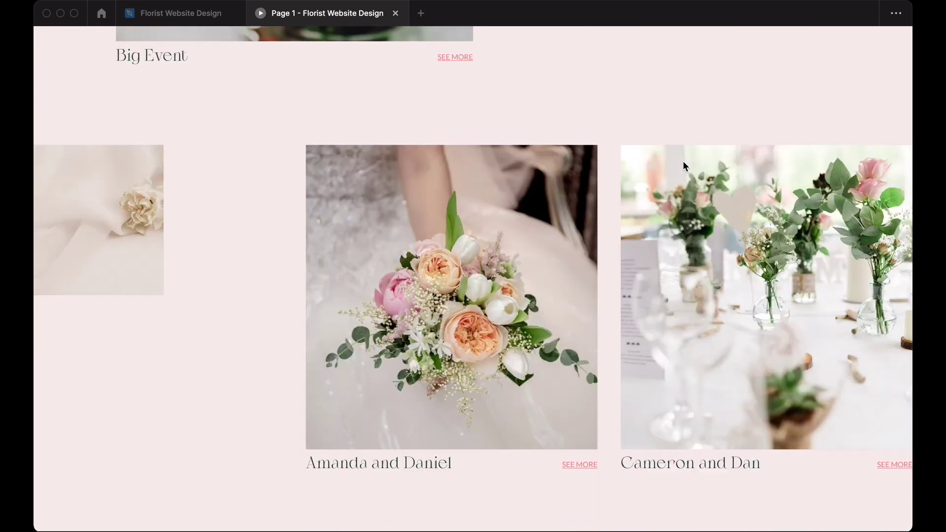
scroll(683, 166, down, 2)
scroll(683, 161, down, 1)
scroll(683, 161, down, 2)
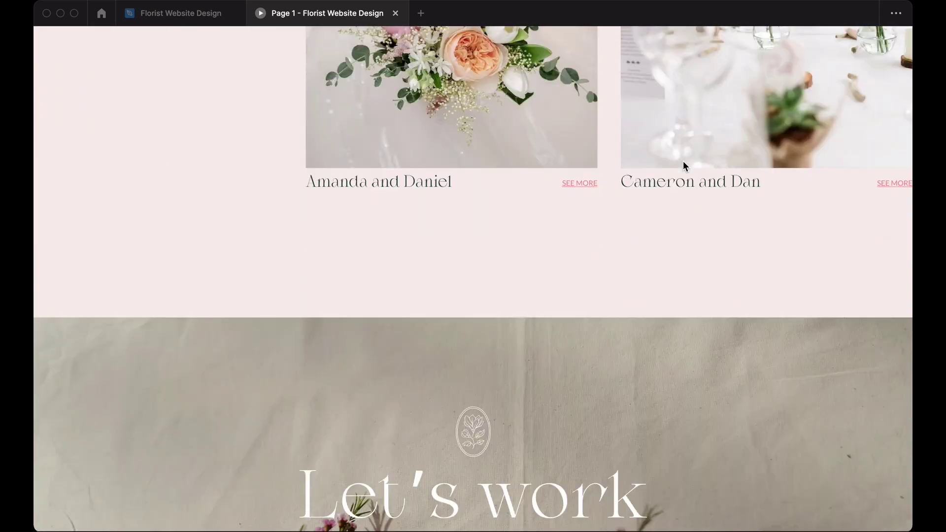
scroll(683, 162, down, 3)
scroll(684, 161, down, 3)
scroll(683, 166, down, 4)
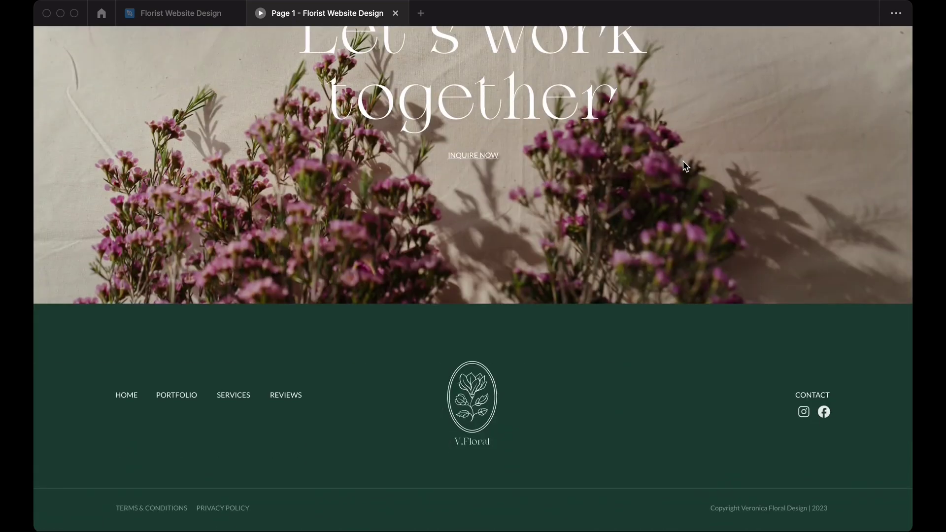